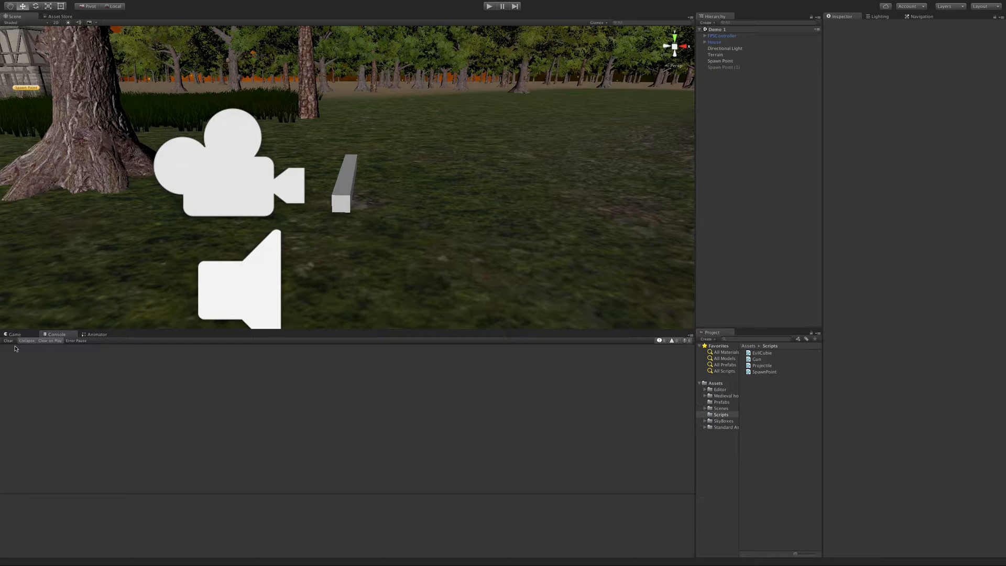
Show the rendered Game view of the forest scene instead of the Console.
click(18, 335)
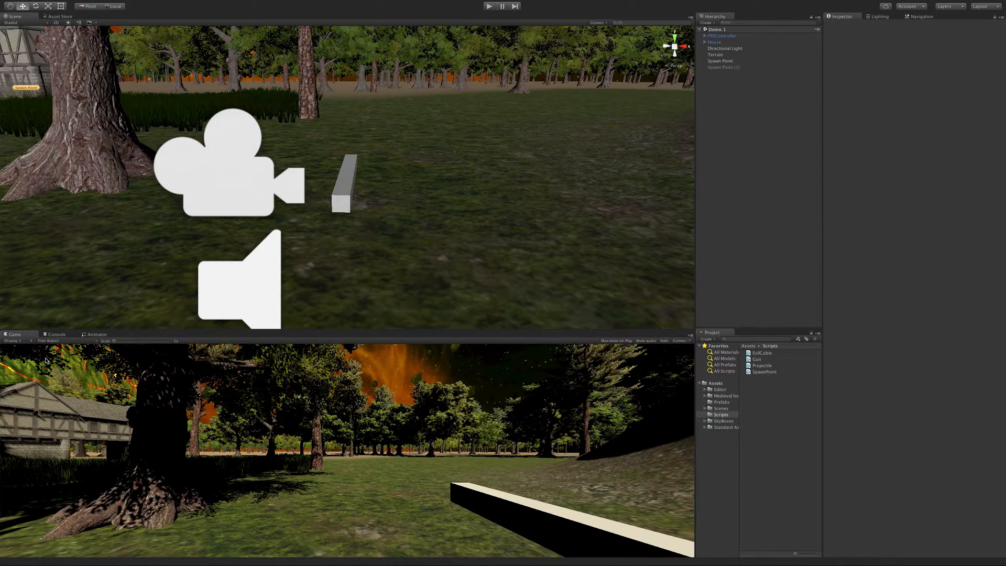
Create a UI Text object in the Hierarchy, generating a Canvas and EventSystem.
right_click(715, 111)
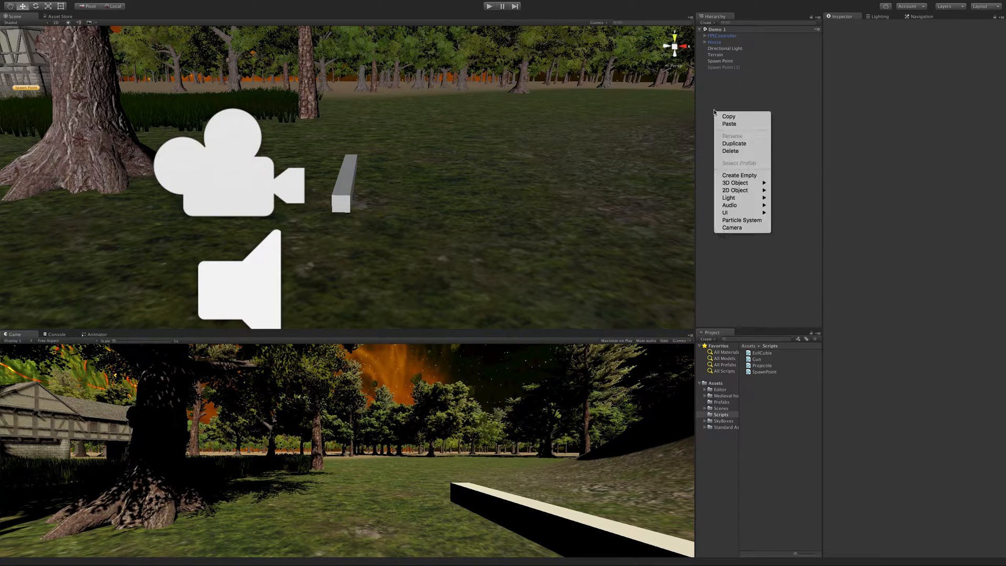
mouse_move(735, 213)
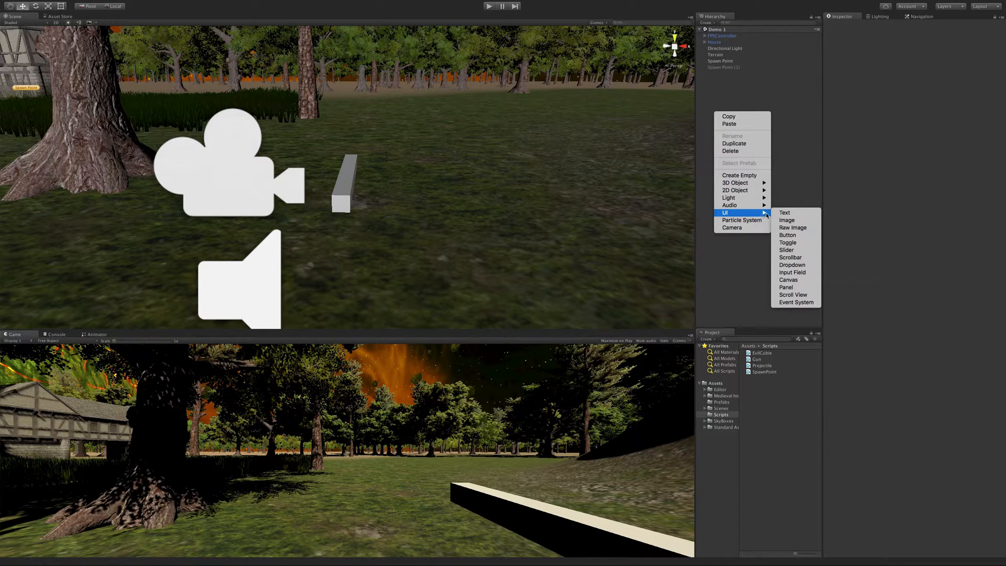
click(785, 214)
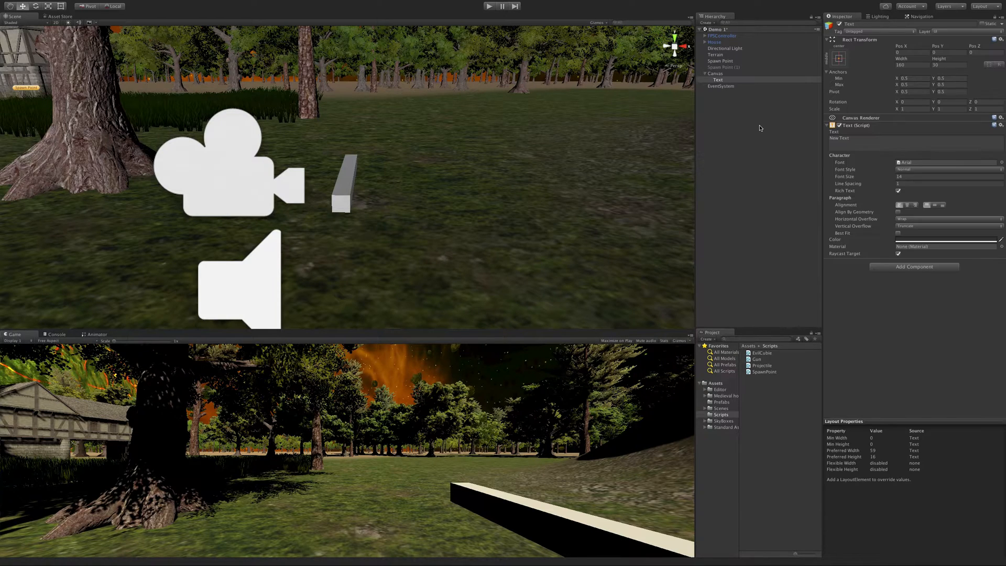
Inspect the new Canvas, Text and EventSystem objects, ending on the Canvas.
click(730, 74)
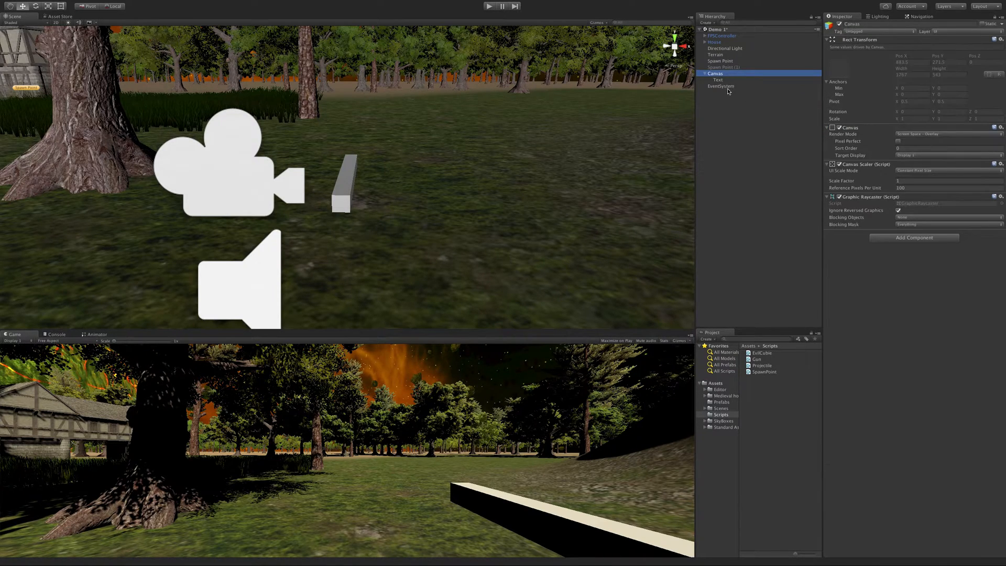
drag(729, 86, 732, 81)
click(732, 81)
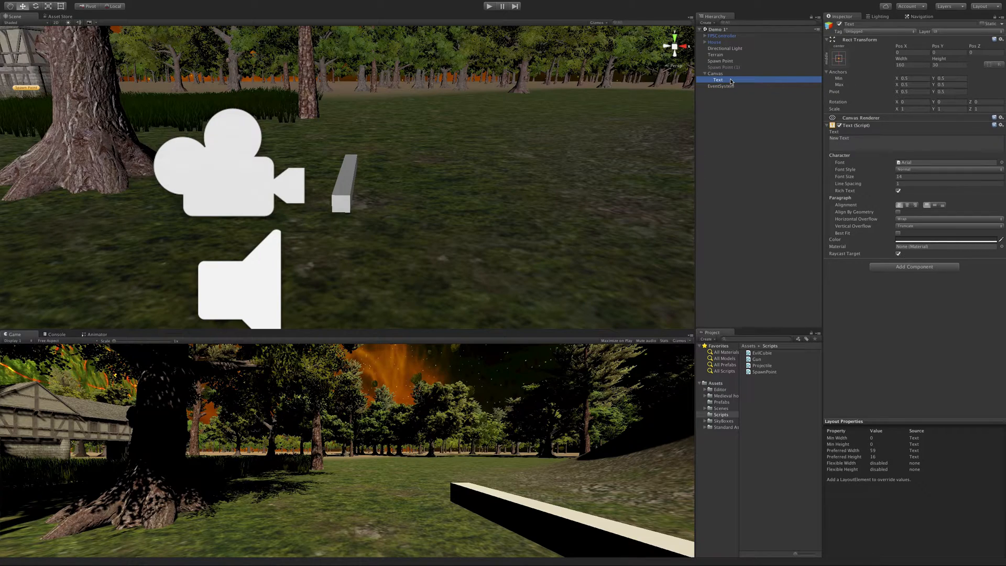
click(725, 74)
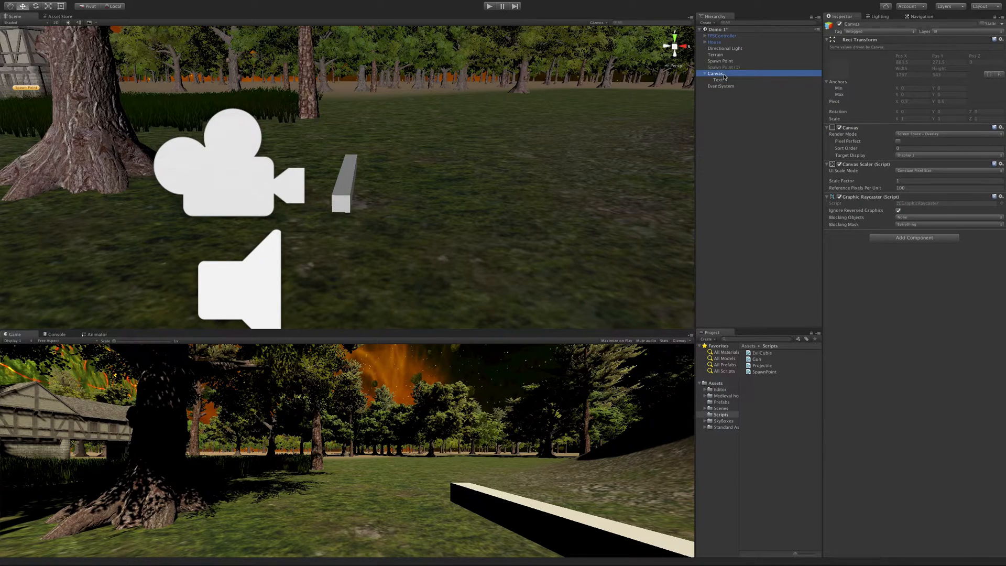
click(726, 88)
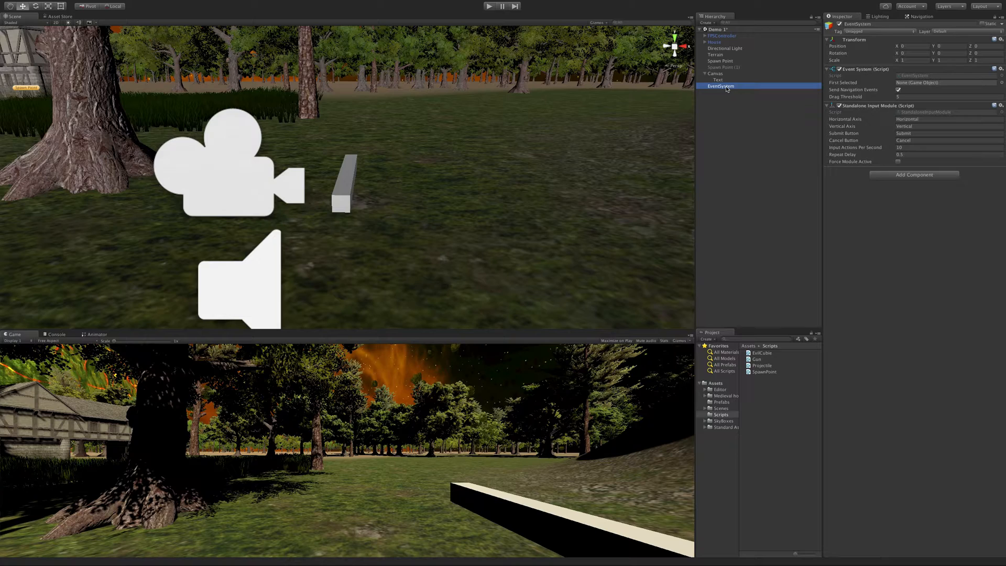
click(727, 74)
Frame the Canvas in the scene view and switch the game view to a 3:2 aspect.
right_drag(519, 183, 486, 172)
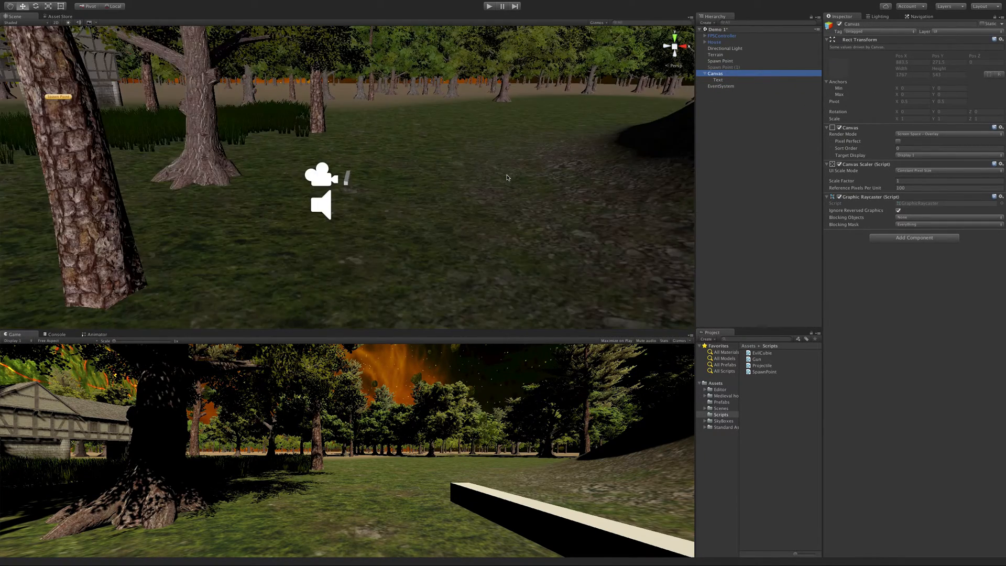
key(f)
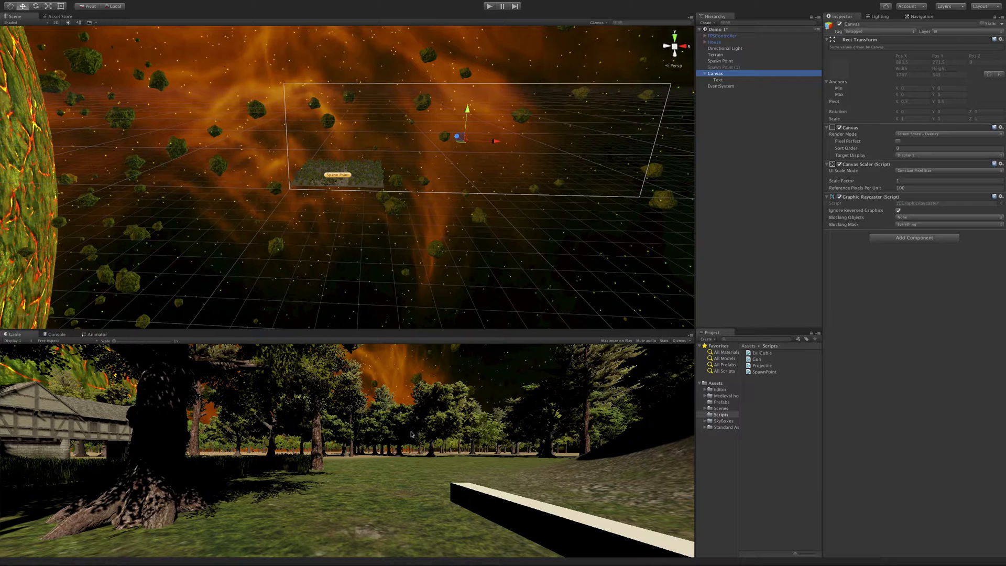
click(60, 341)
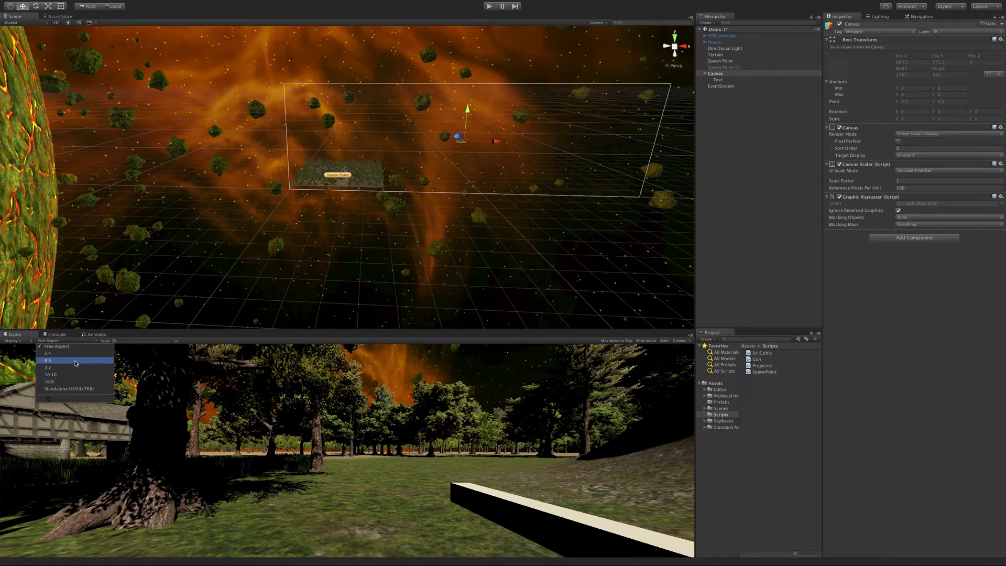
click(71, 367)
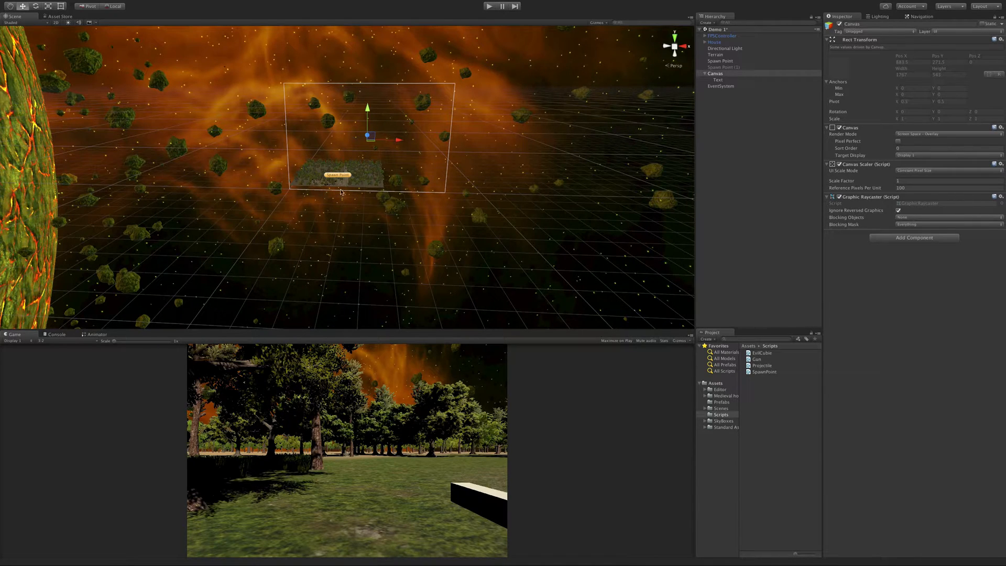
scroll(399, 190, up, 3)
scroll(375, 180, up, 2)
scroll(237, 259, up, 1)
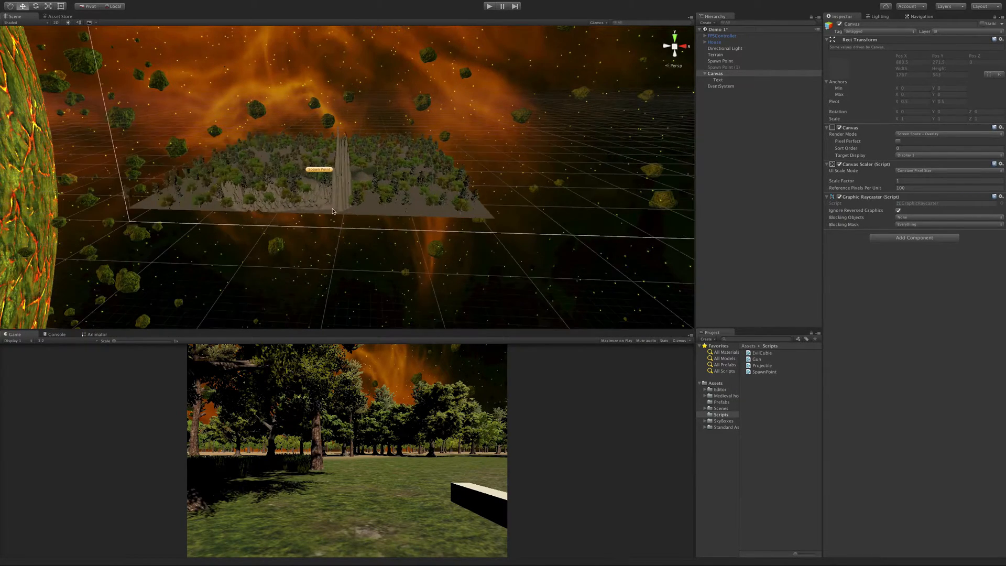
scroll(283, 228, up, 2)
scroll(328, 203, down, 5)
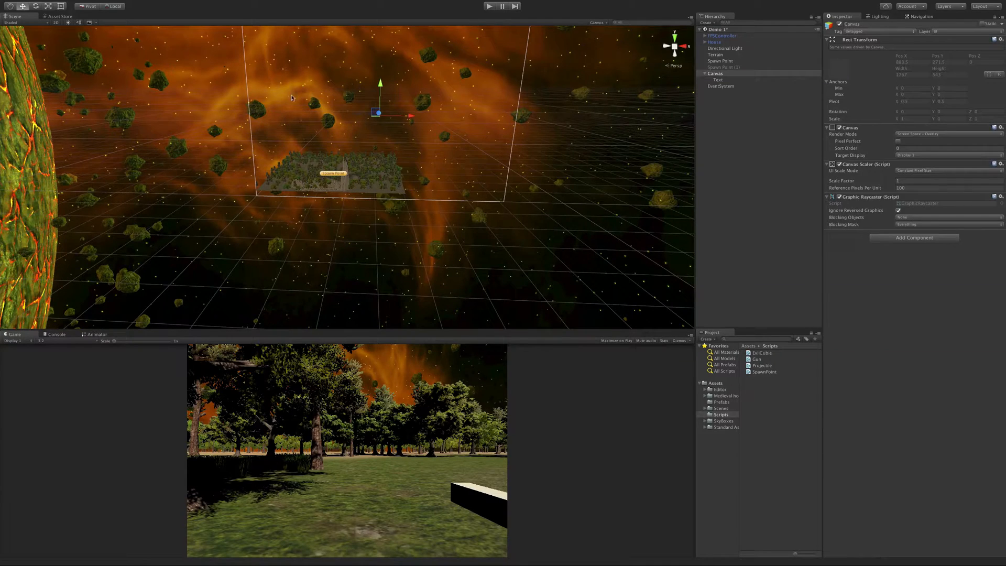
middle_drag(415, 218, 386, 254)
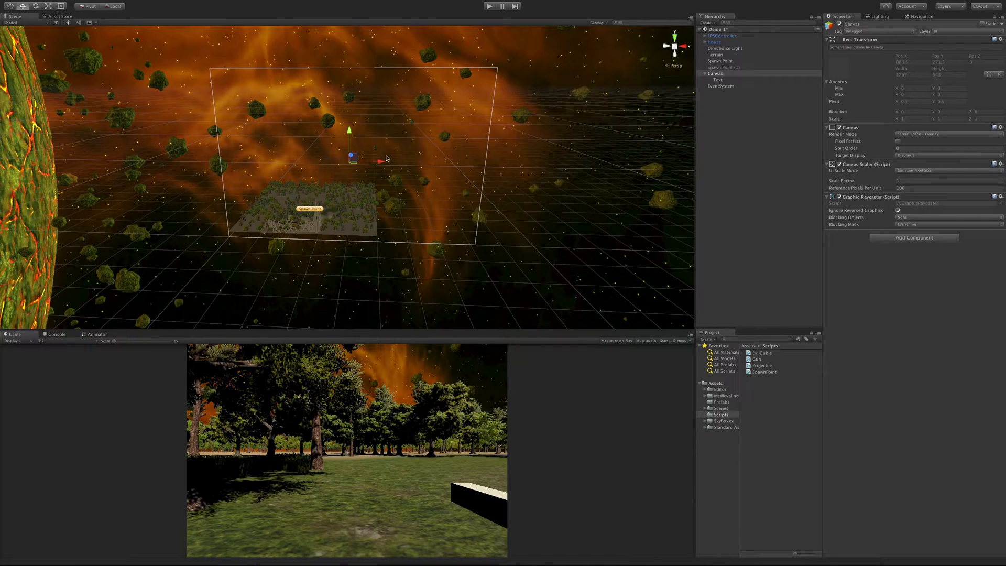
scroll(329, 209, up, 3)
scroll(330, 206, down, 2)
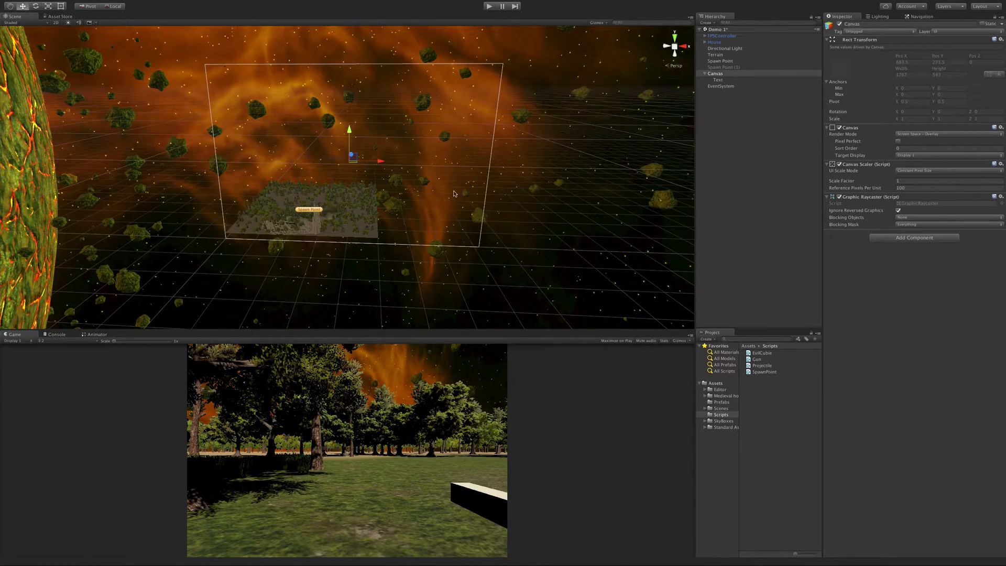
Frame the Text object and set its colour to white in the colour chooser.
click(737, 89)
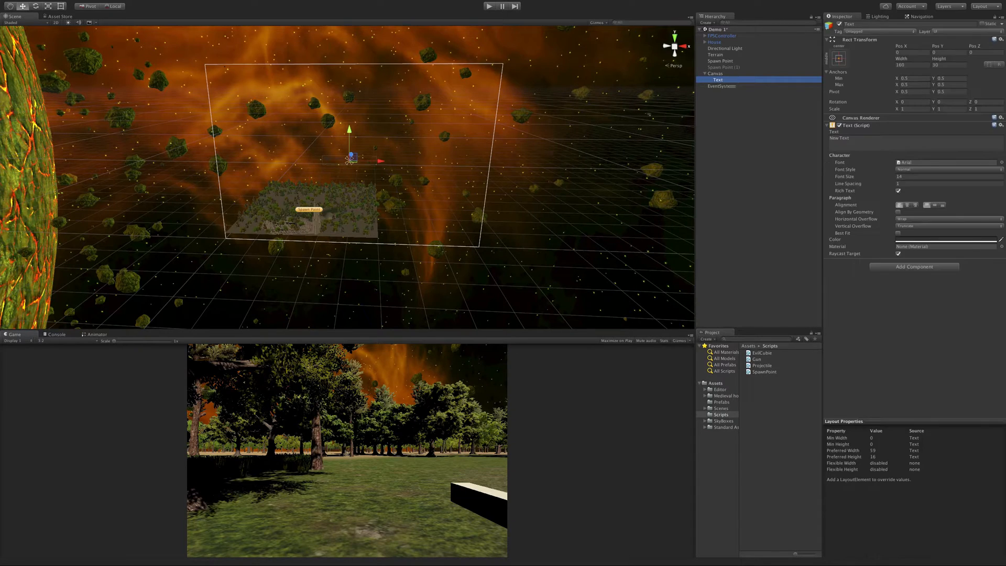
scroll(390, 176, up, 4)
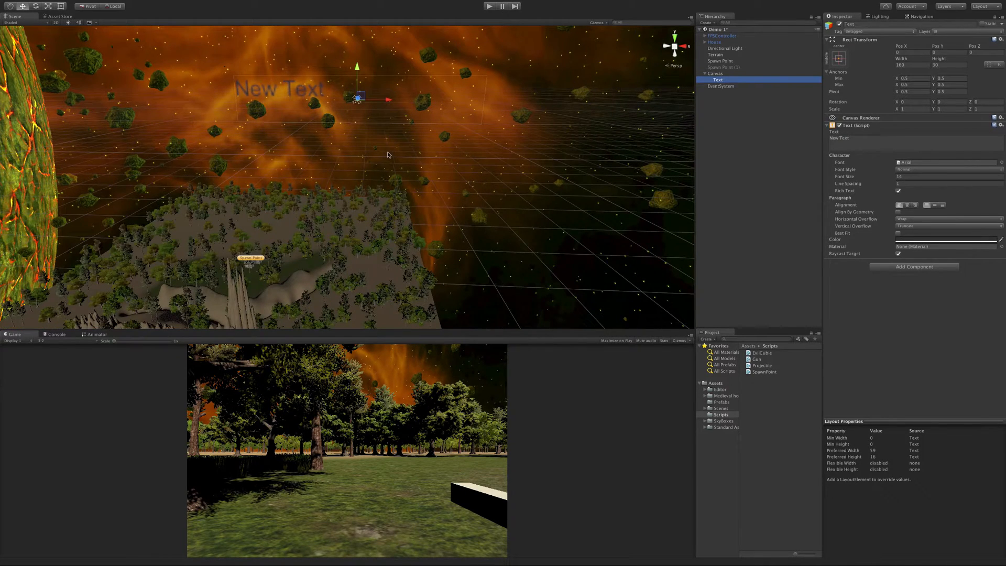
key(f)
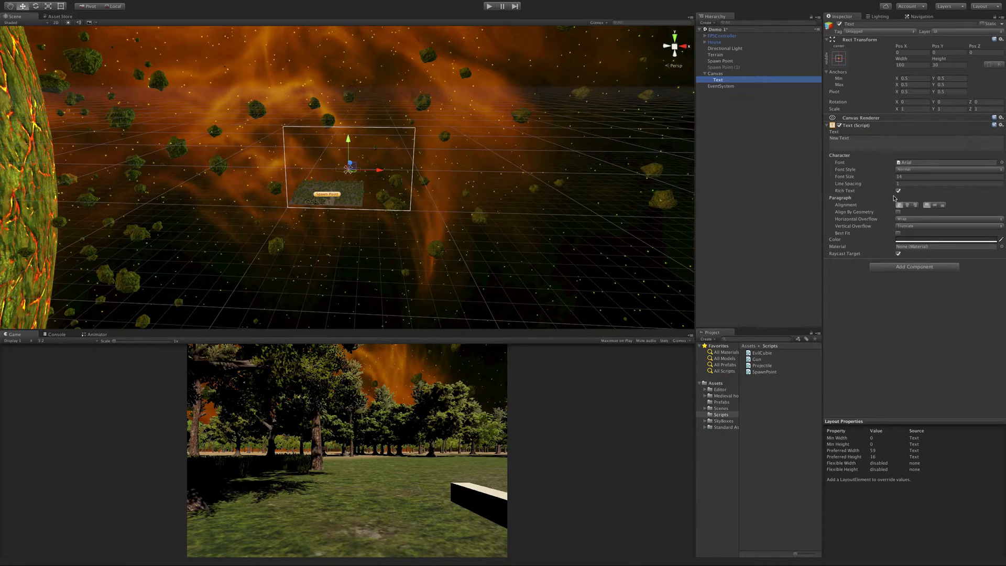
click(908, 240)
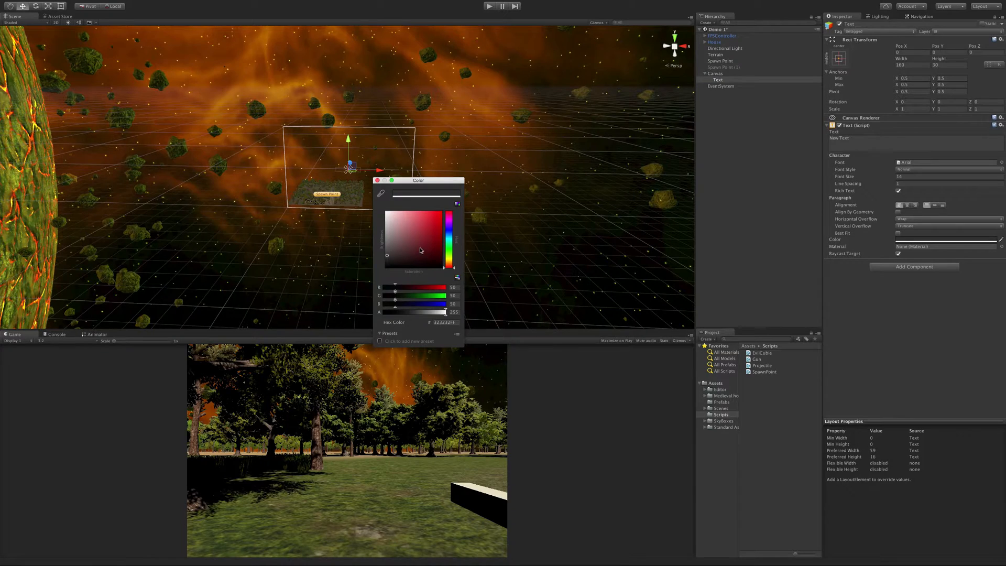
drag(402, 230, 382, 208)
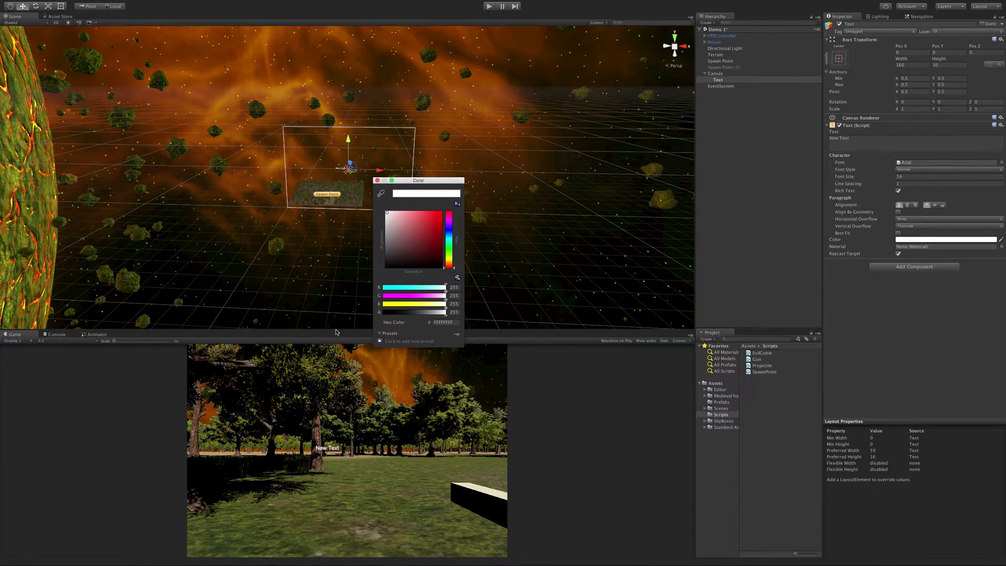
click(378, 181)
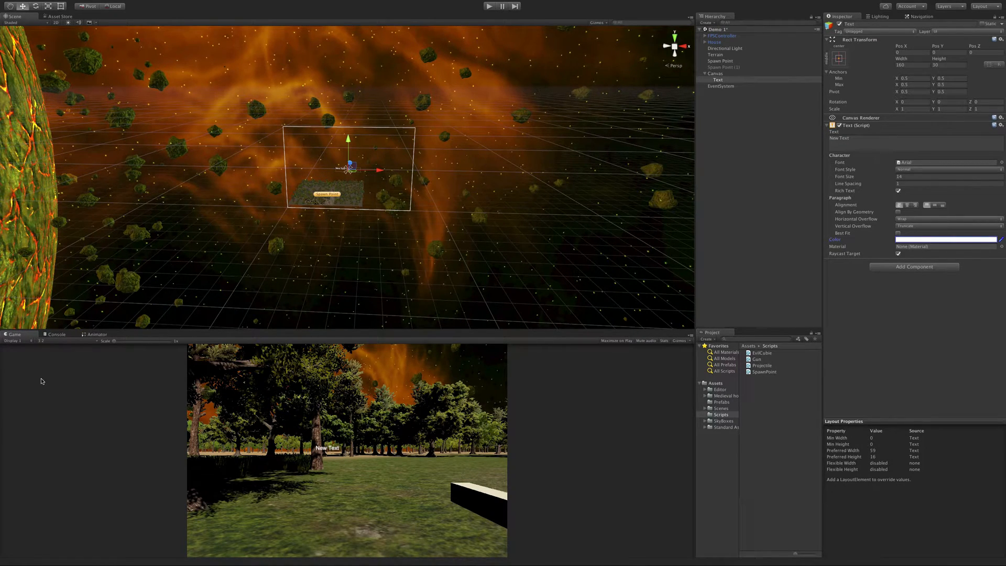
Switch the game view to a 16:9 aspect ratio.
click(72, 343)
click(70, 382)
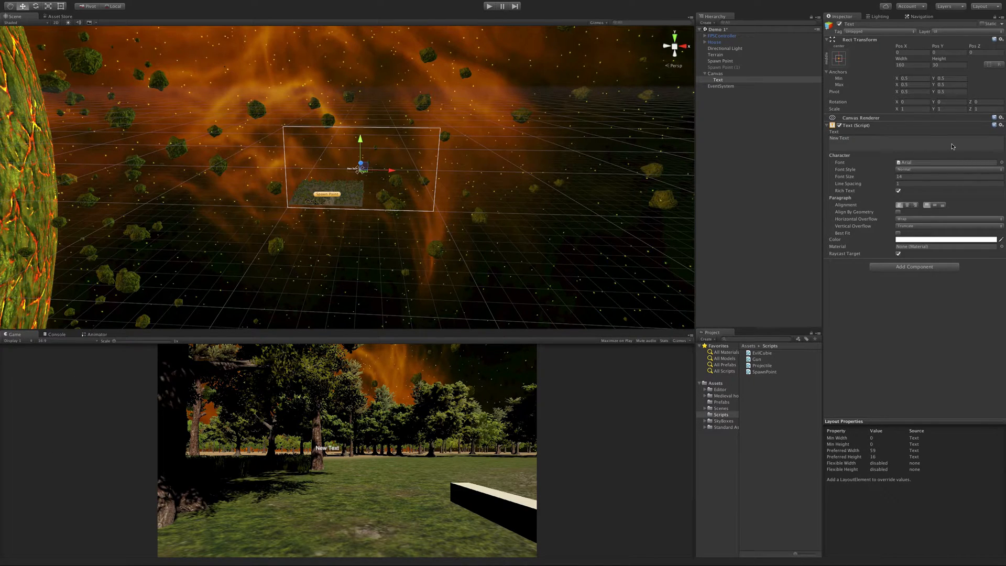
Change the label wording to 'Score: 1000' and bring up its anchor presets.
click(873, 147)
text(Score: 1000)
click(845, 61)
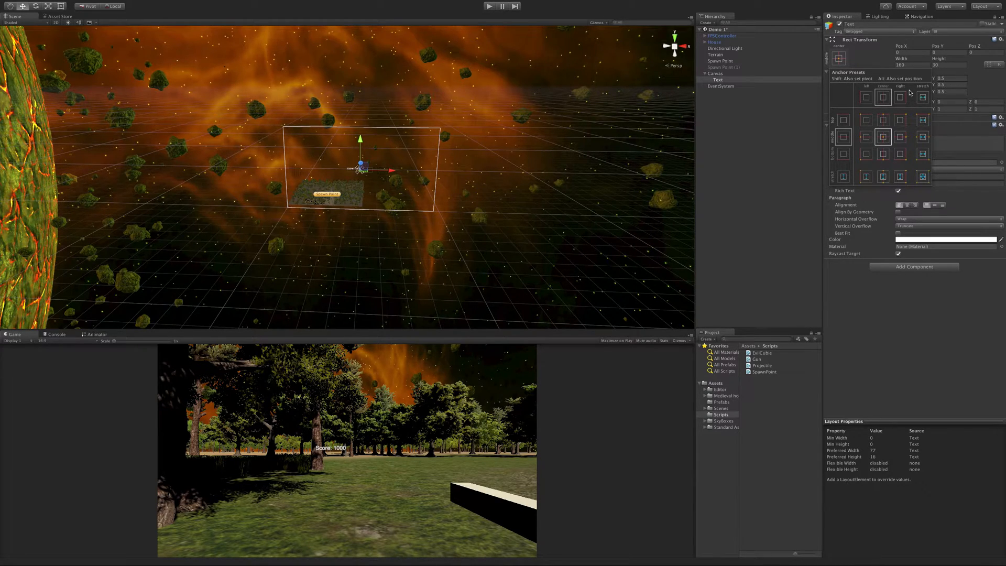
Nudge the score text with the move gizmo, then reopen anchor presets with Alt held.
key(alt)
scroll(395, 187, up, 3)
scroll(395, 187, up, 3)
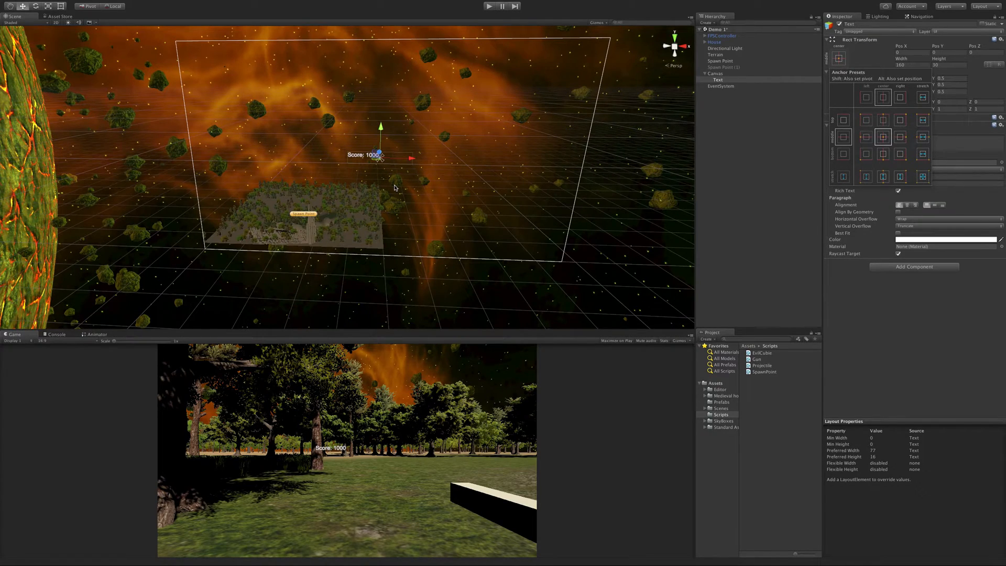
scroll(395, 188, up, 2)
scroll(400, 182, up, 2)
scroll(404, 177, up, 3)
scroll(412, 168, up, 3)
scroll(411, 169, down, 1)
click(410, 181)
middle_drag(521, 165, 348, 209)
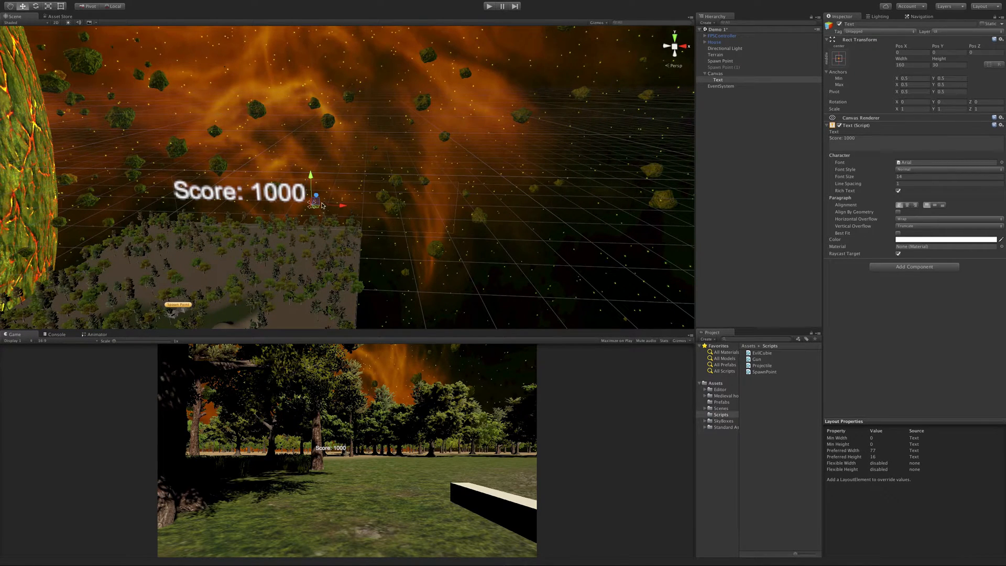
drag(315, 206, 371, 169)
drag(312, 205, 339, 225)
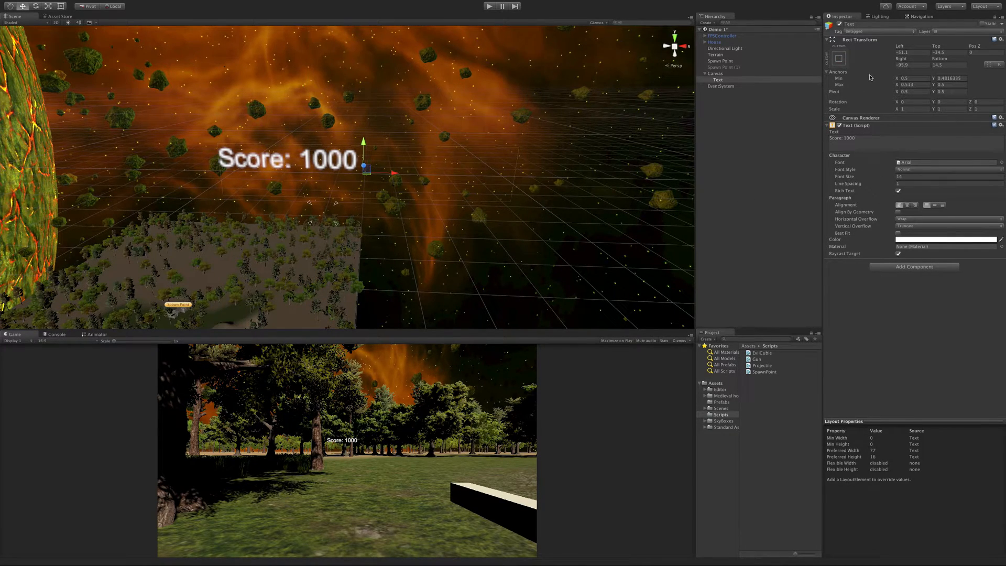
click(840, 59)
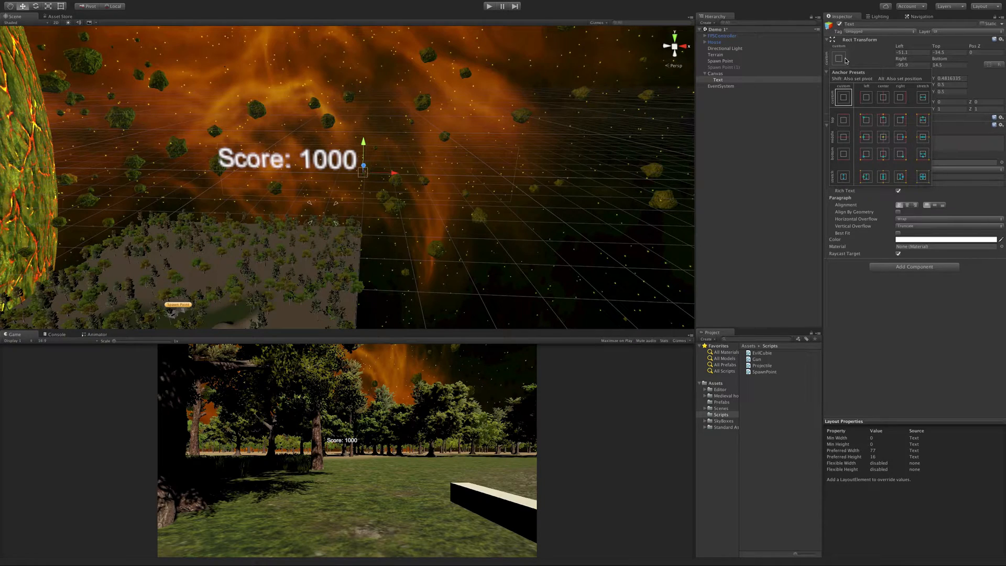
key(alt)
Anchor the score text top-left and set its Rect Transform position to X 10, Y -10.
alt+shift+click(867, 121)
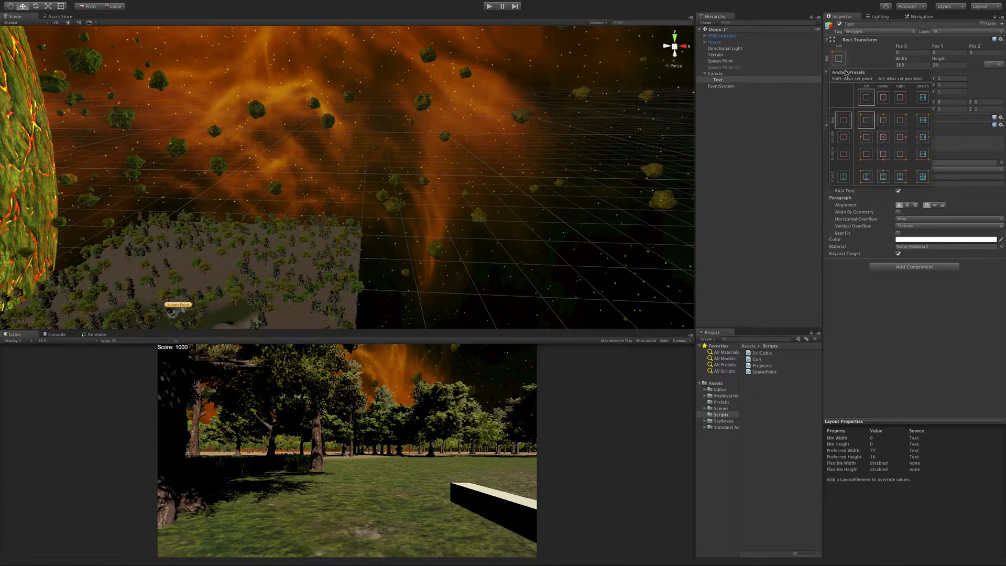
key(Escape)
click(900, 52)
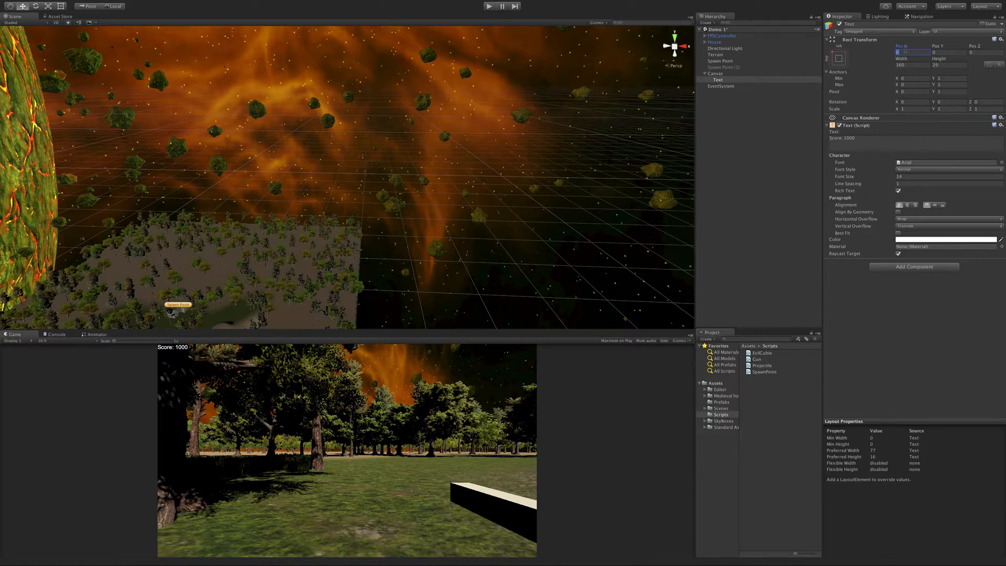
text(10)
key(Tab)
text(-10)
Keep the Arial font, left-align the score text and leave Best Fit off.
click(999, 163)
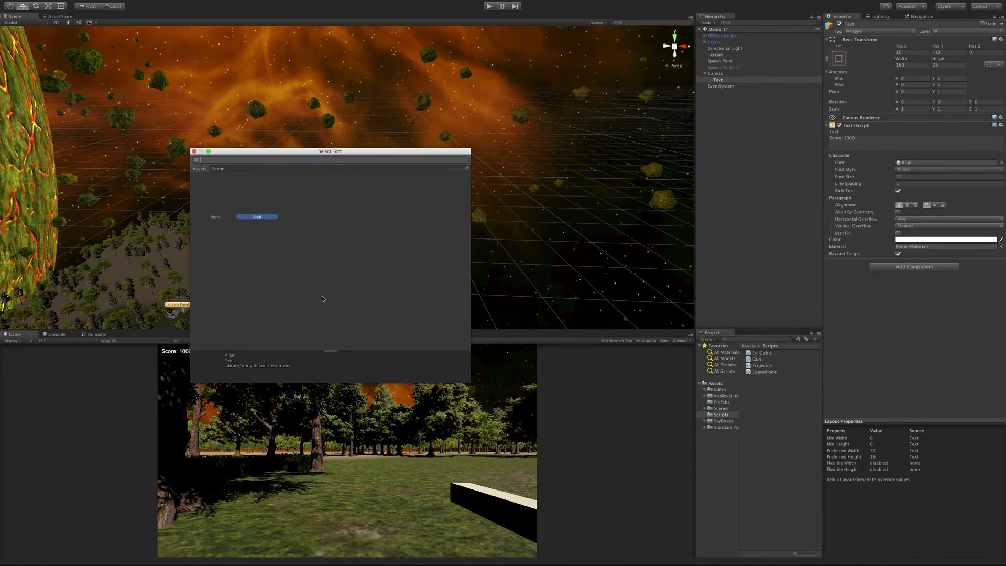
click(194, 152)
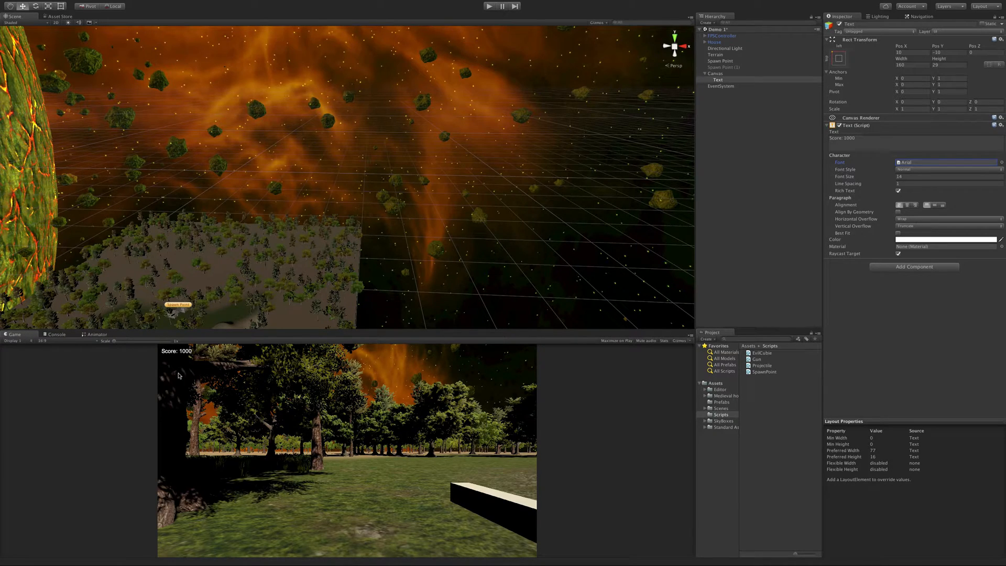
click(915, 205)
middle_drag(397, 252, 753, 314)
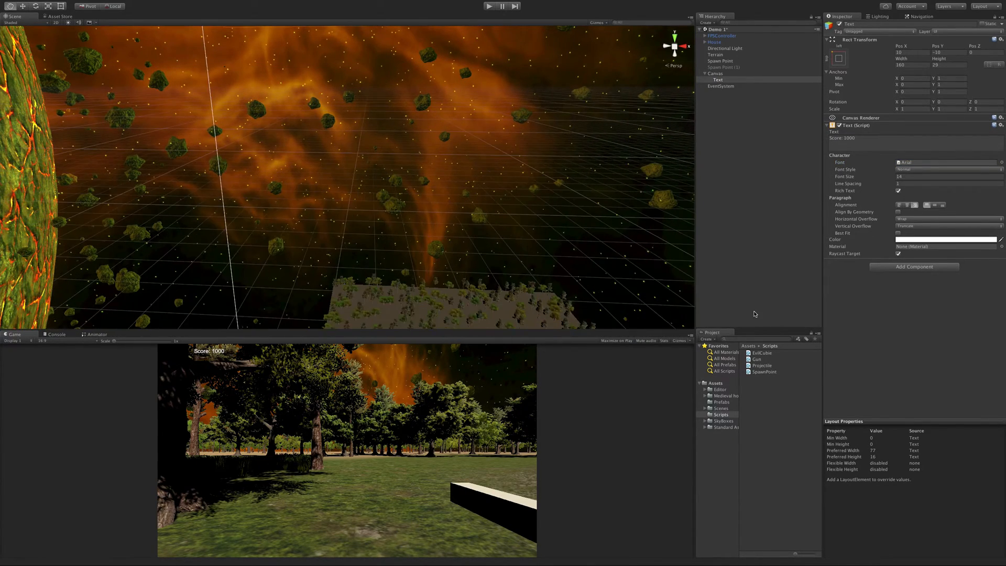
mouse_move(754, 313)
middle_down()
mouse_move(496, 149)
mouse_move(330, 152)
mouse_move(352, 162)
middle_up()
scroll(330, 152, up, 3)
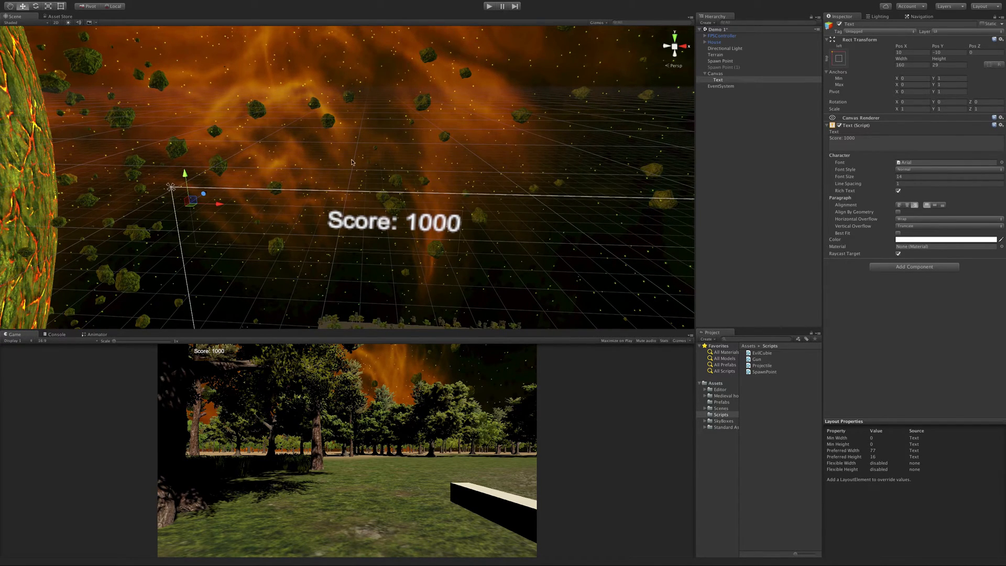
middle_drag(505, 227, 396, 247)
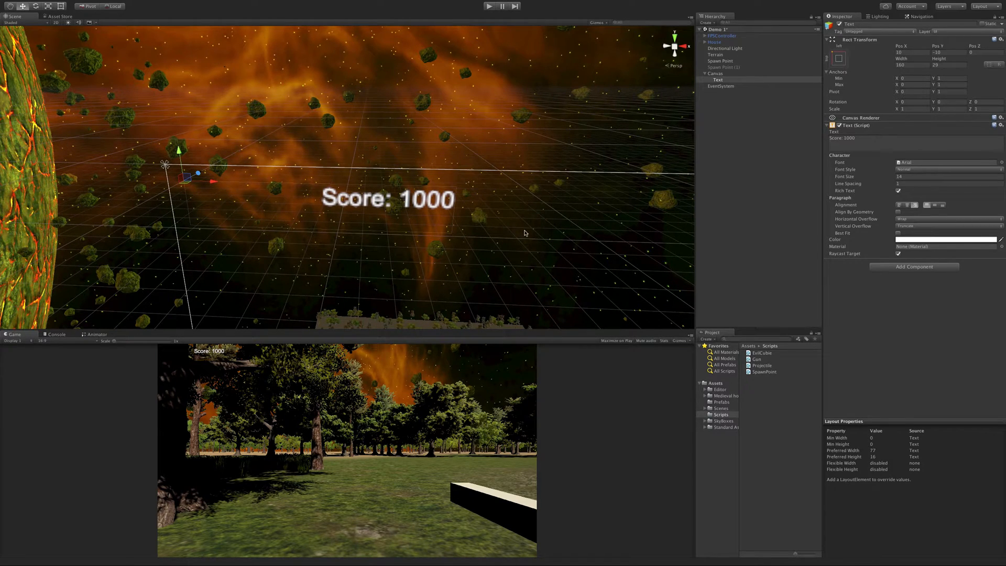
click(899, 205)
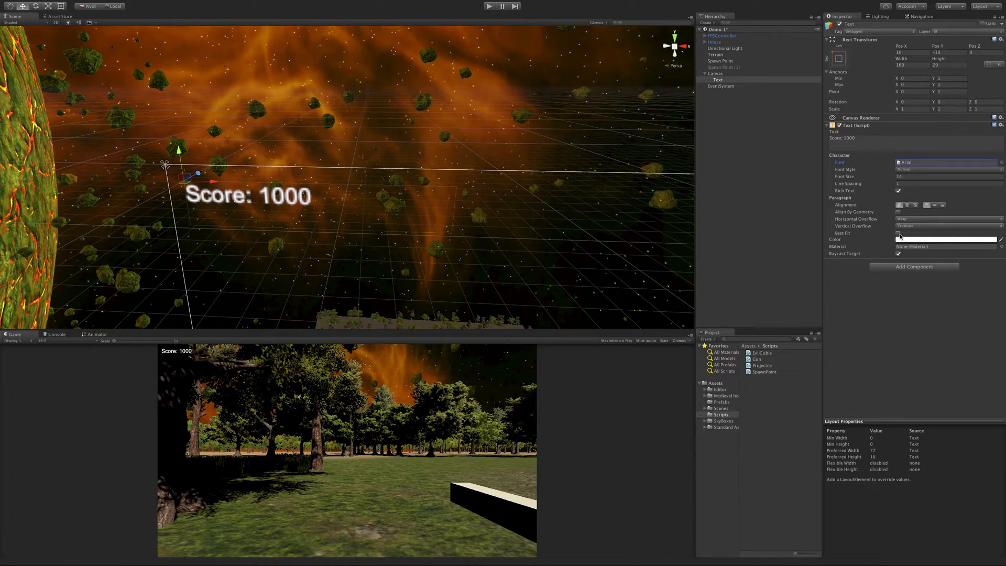
click(899, 235)
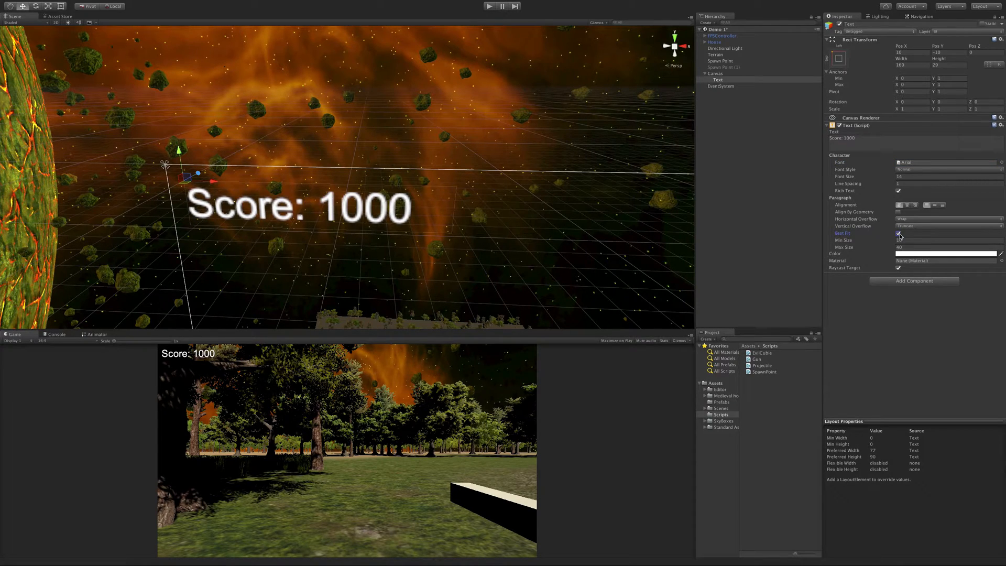
click(899, 234)
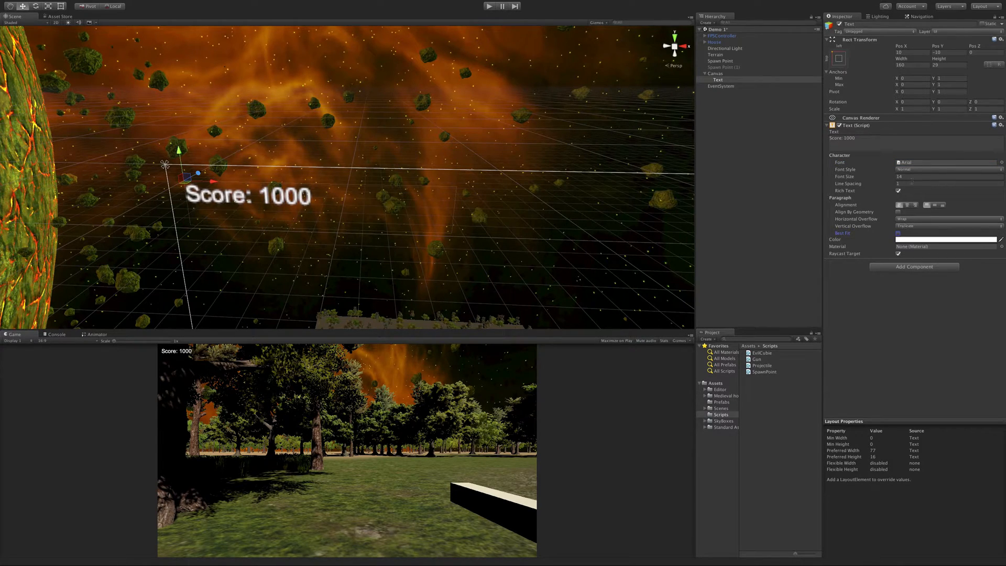
Set the text box height to 34 and the font size to 28.
click(909, 180)
text(20)
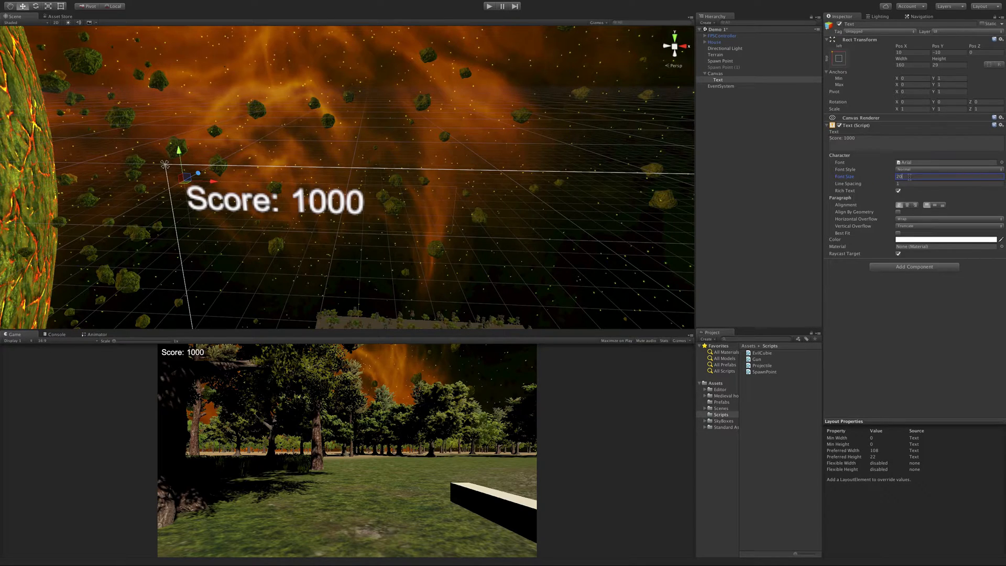
key(BackSpace)
text(4)
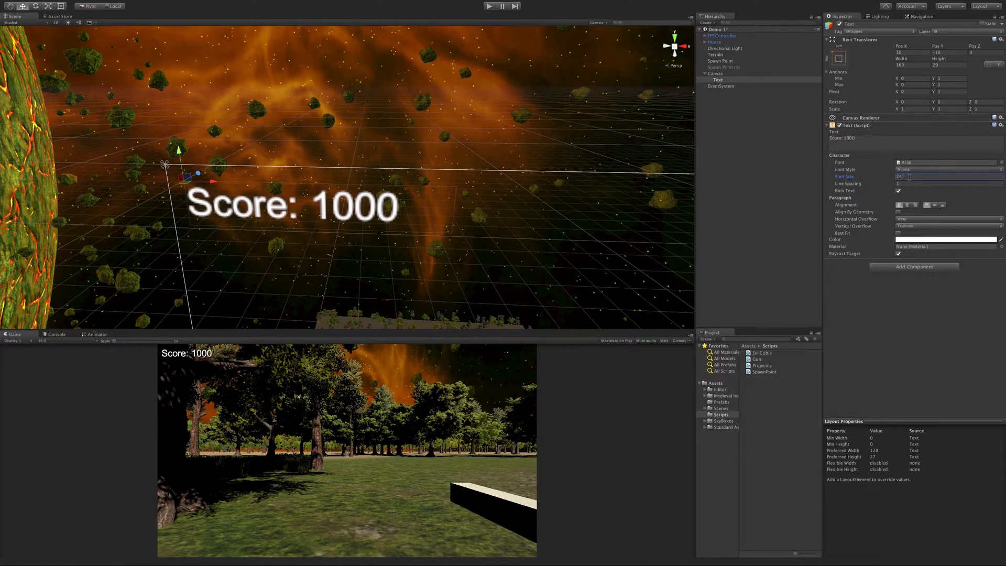
key(BackSpace)
text(8)
key(BackSpace)
text(6)
text(4)
click(949, 65)
text(34)
click(905, 176)
text(28)
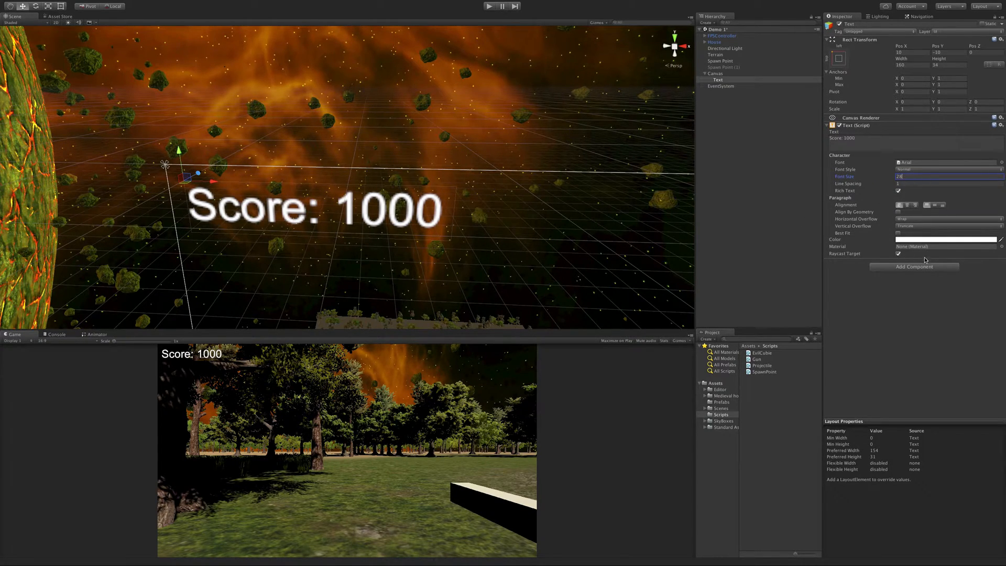
click(882, 323)
Add an Outline effect component to the score text.
click(920, 267)
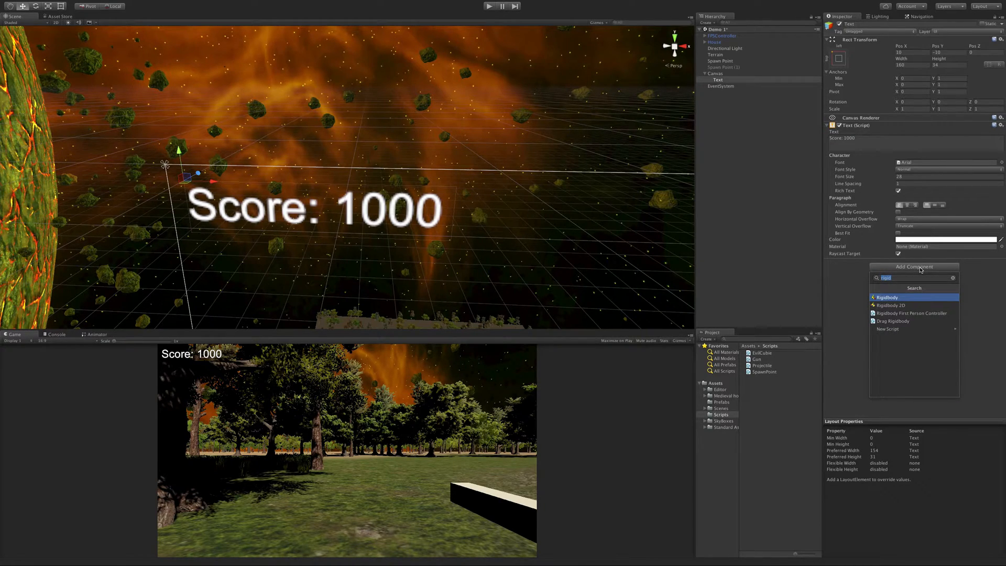
text(outline)
key(Return)
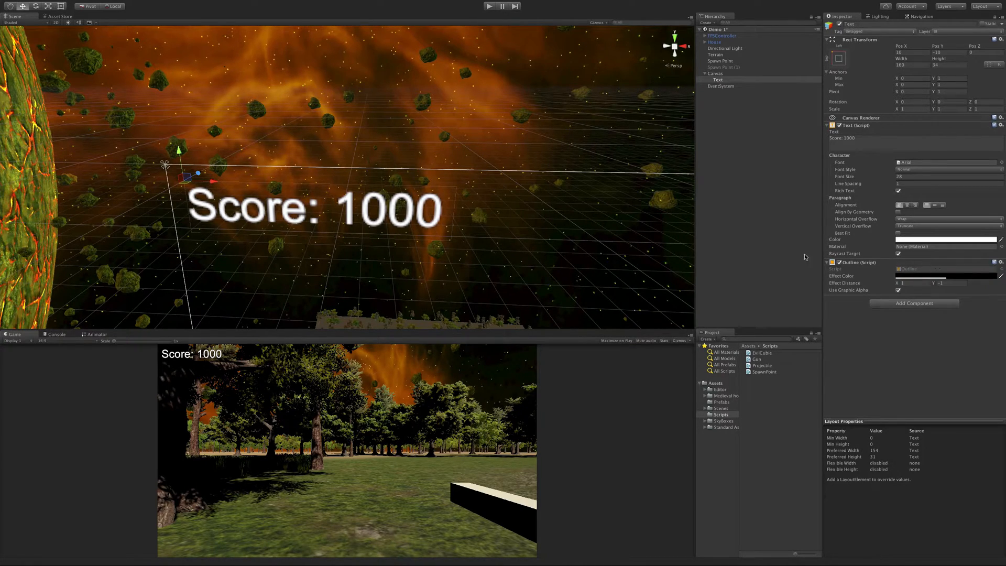
scroll(193, 361, up, 2)
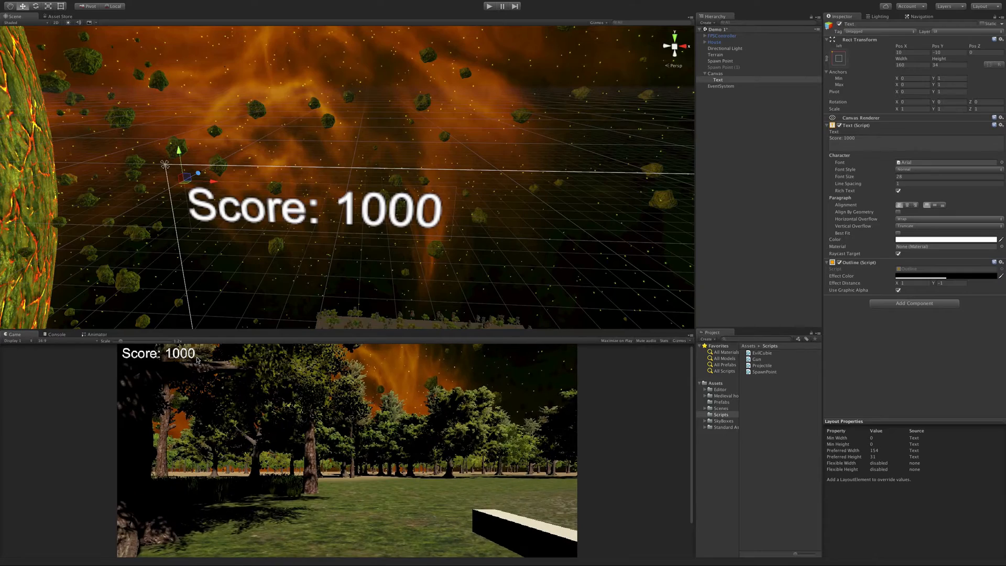
scroll(177, 368, up, 2)
scroll(157, 376, up, 3)
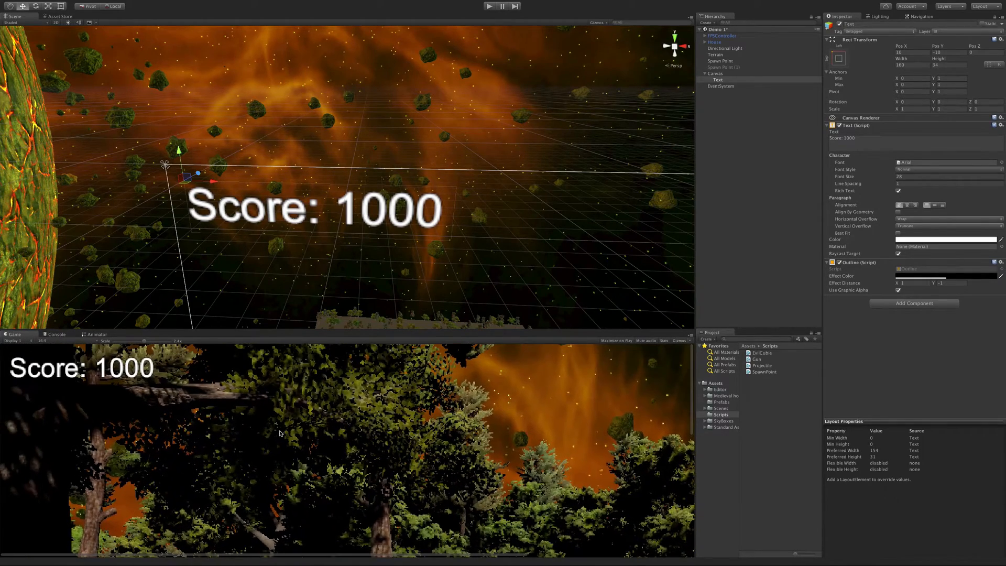
scroll(150, 372, up, 1)
scroll(148, 368, up, 2)
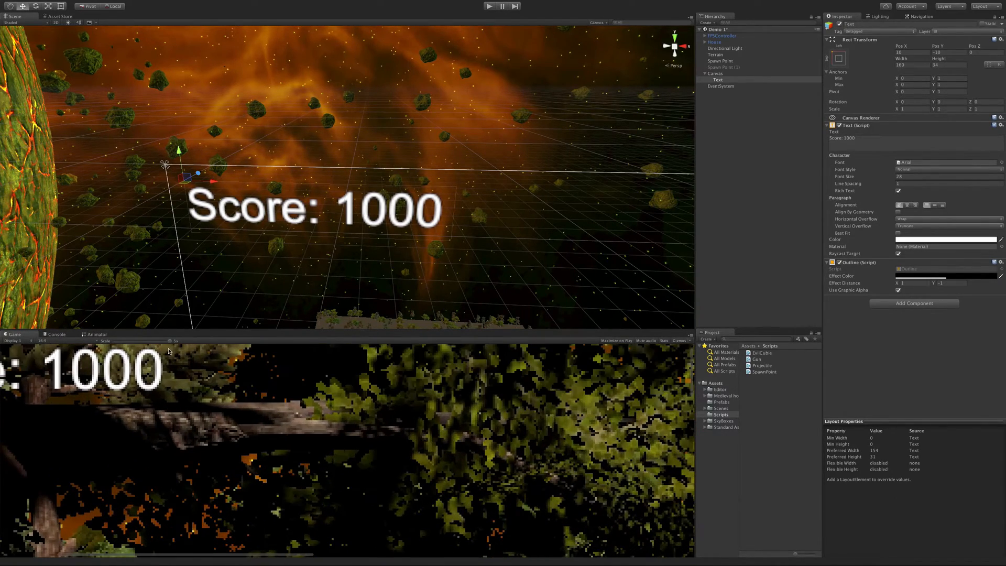
scroll(169, 353, down, 2)
scroll(94, 390, down, 2)
scroll(217, 377, down, 2)
scroll(217, 378, down, 1)
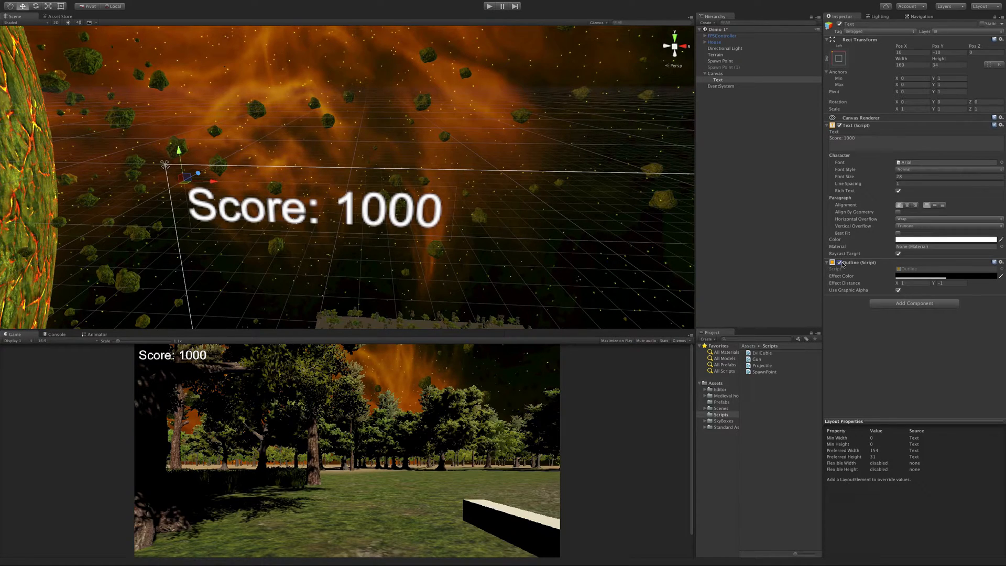
Add a Shadow component with a horizontal effect distance of 2.
click(907, 306)
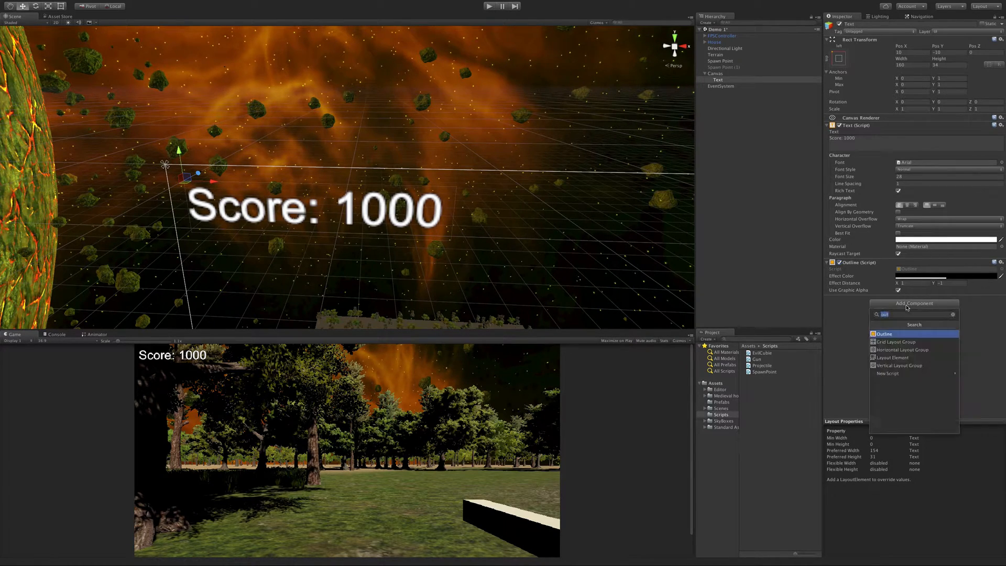
text(shadow)
key(Return)
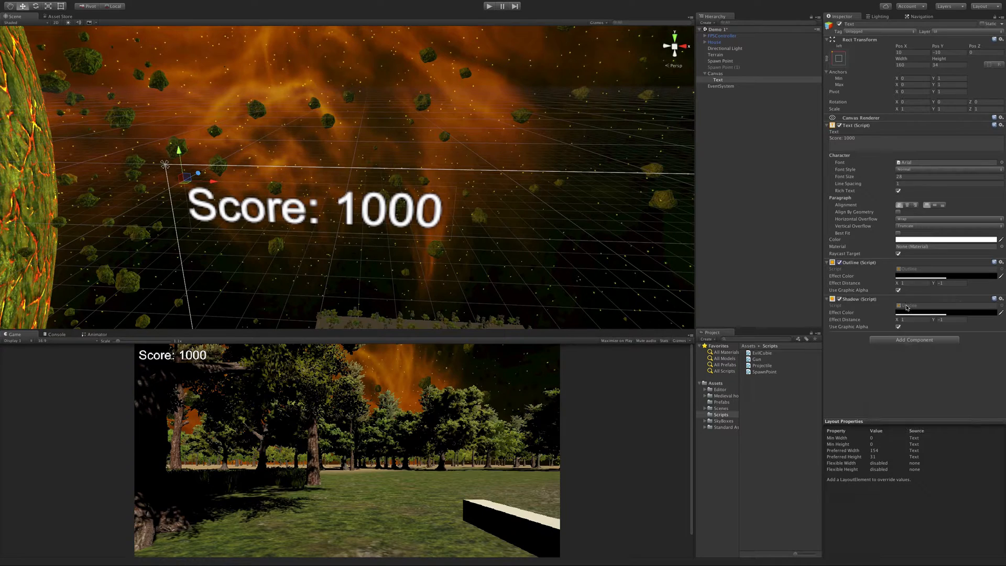
click(913, 319)
text(2)
key(Tab)
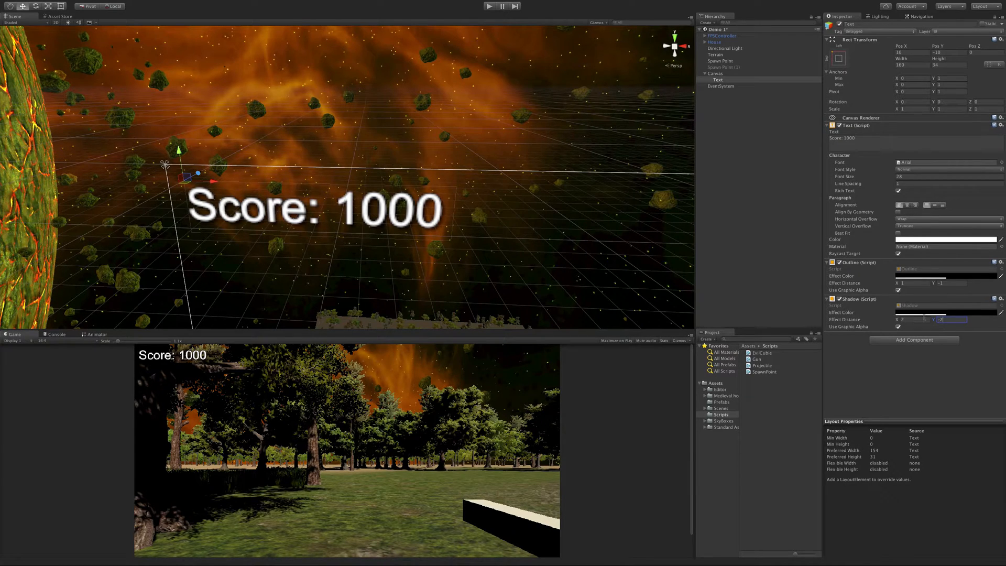
Set the shadow's effect colour to a dark blue.
click(964, 313)
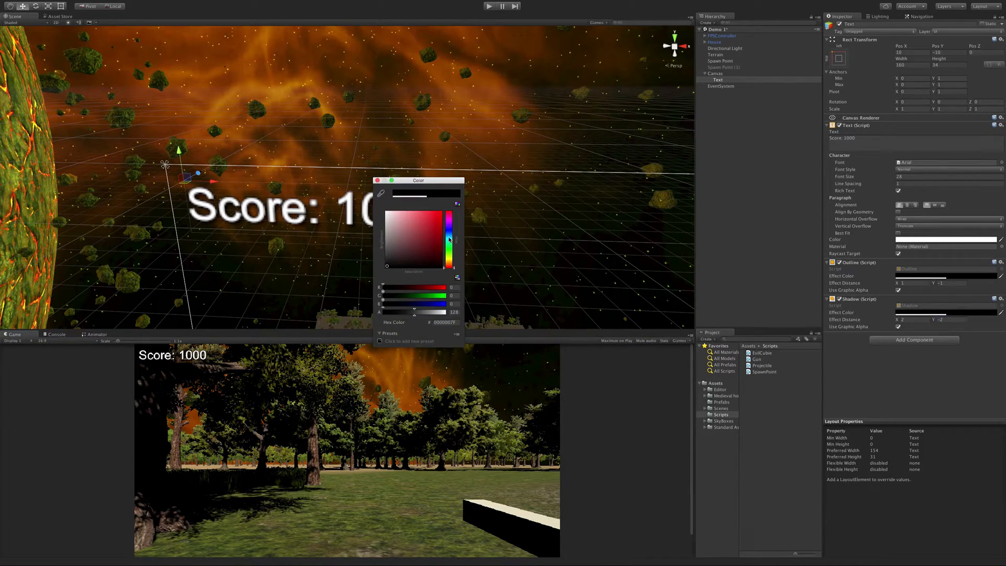
drag(435, 226, 442, 209)
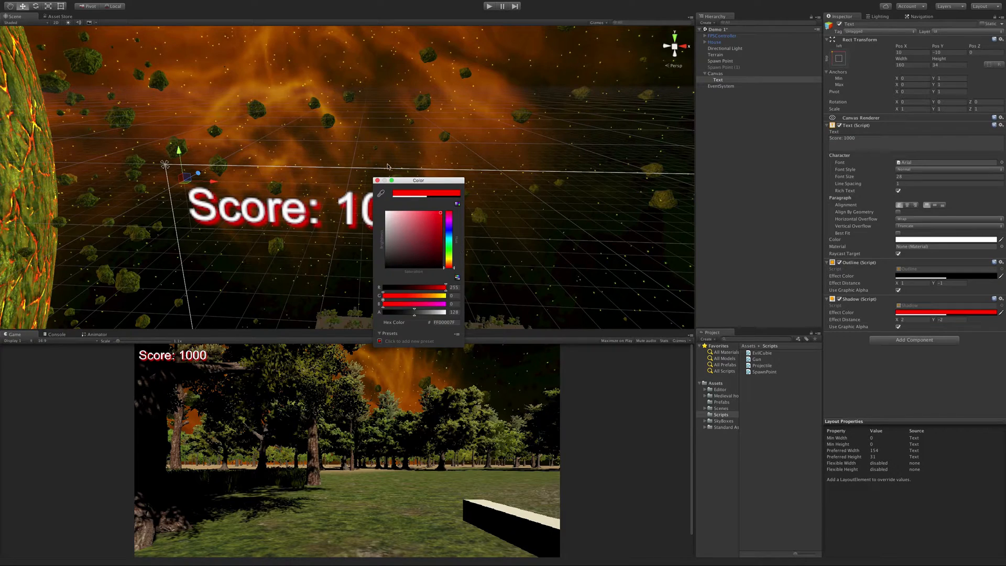
drag(429, 236, 453, 234)
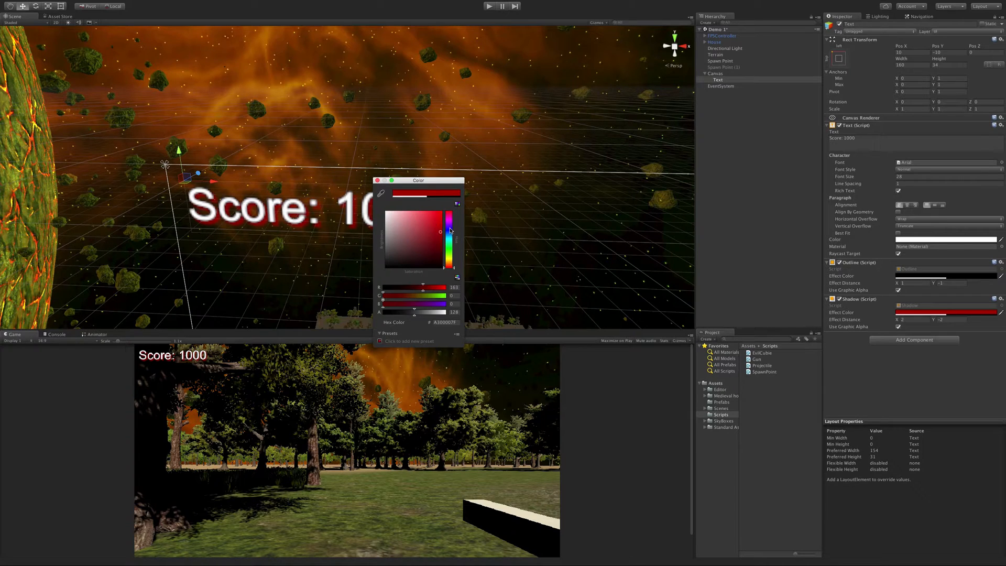
click(450, 231)
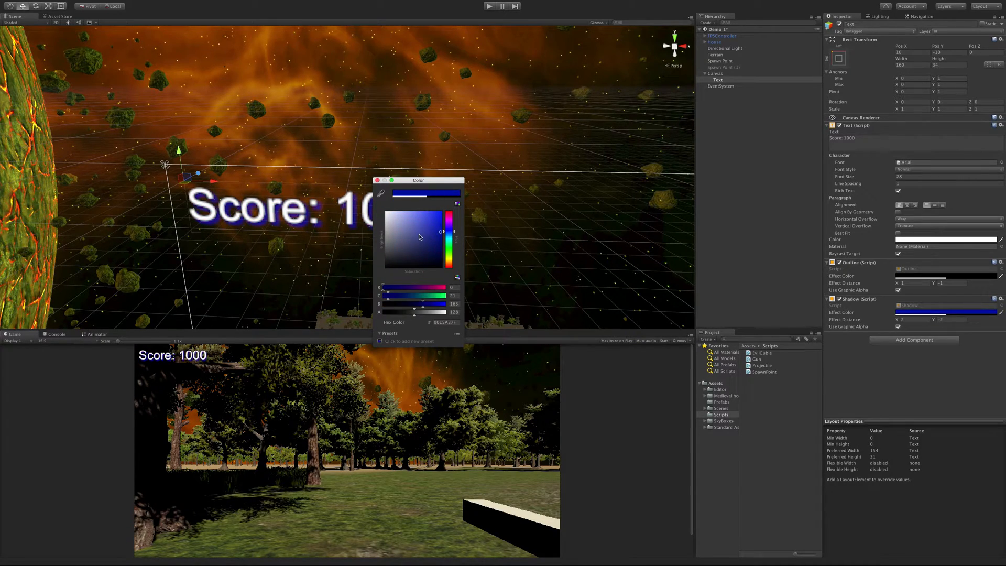
click(376, 181)
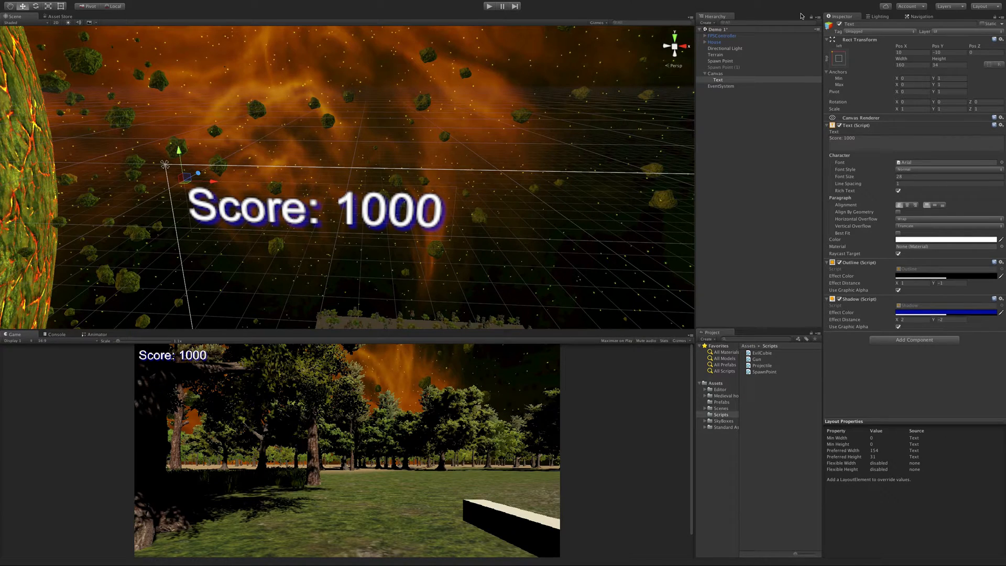
Rename the Text object to Score in the Inspector, then select Canvas and rename it GameUI.
click(861, 25)
double_click(848, 24)
key(Return)
text(Score)
click(716, 74)
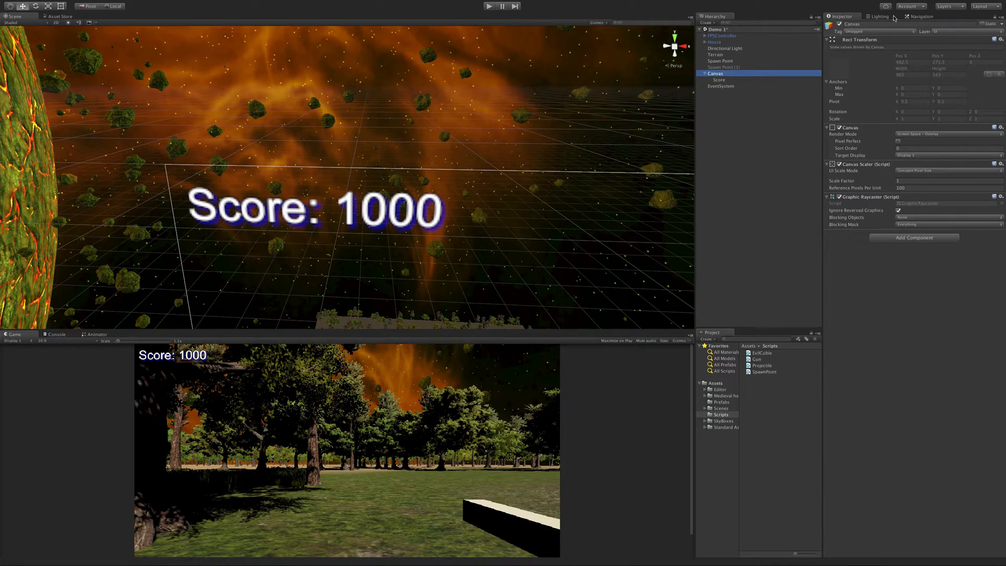
click(877, 25)
text(Gam)
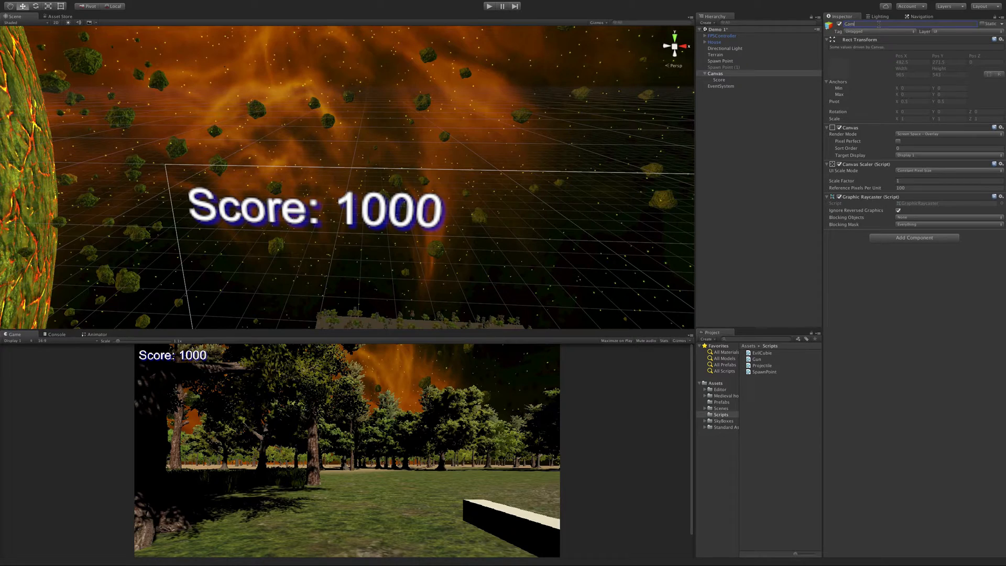
text(eUI)
Create a new C# script named Score in the Scripts folder.
right_click(771, 412)
mouse_move(810, 414)
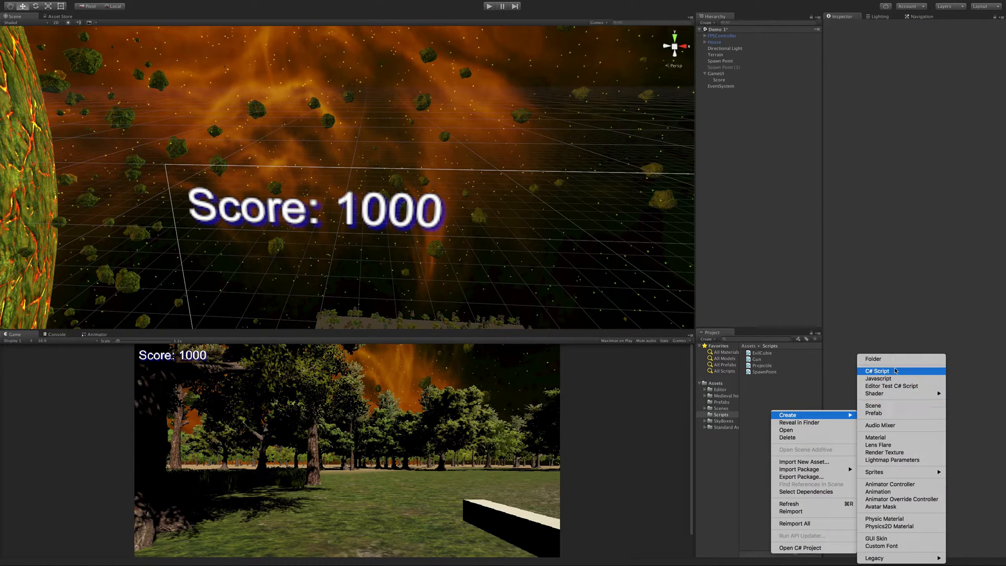
click(891, 370)
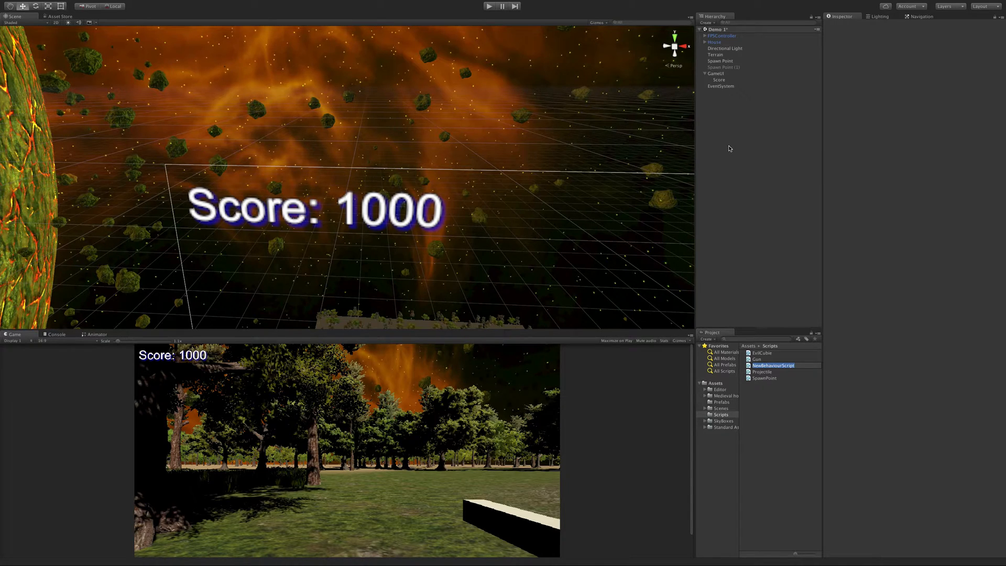
text(Score)
key(Return)
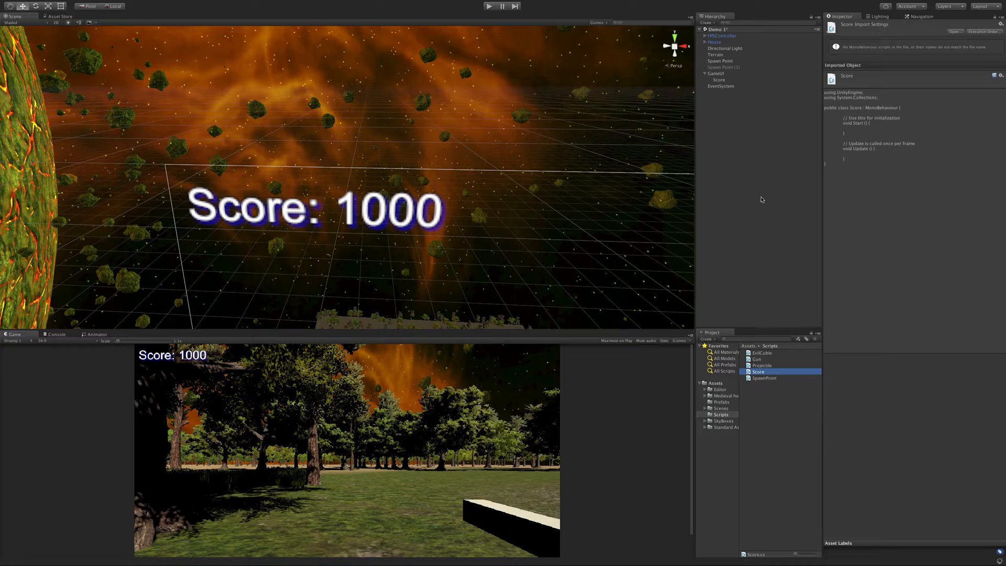
Attach the Score script to the Score text object and open it in MonoDevelop.
click(727, 81)
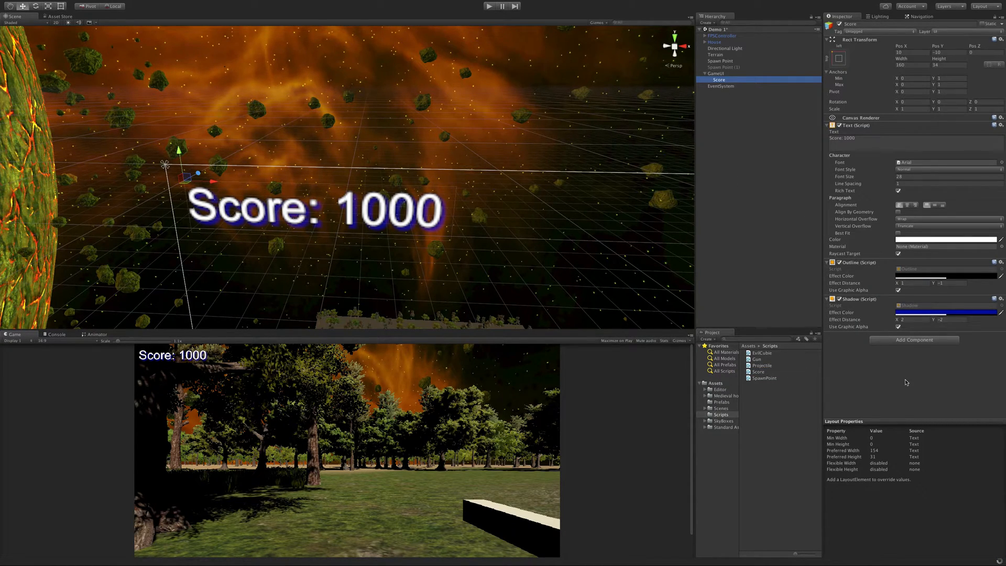
drag(760, 372, 866, 350)
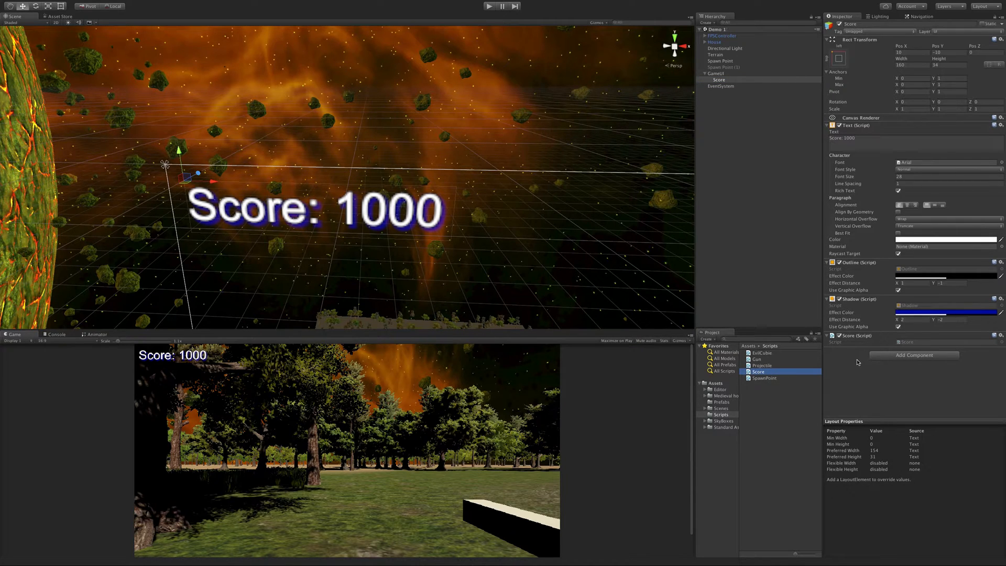
double_click(756, 371)
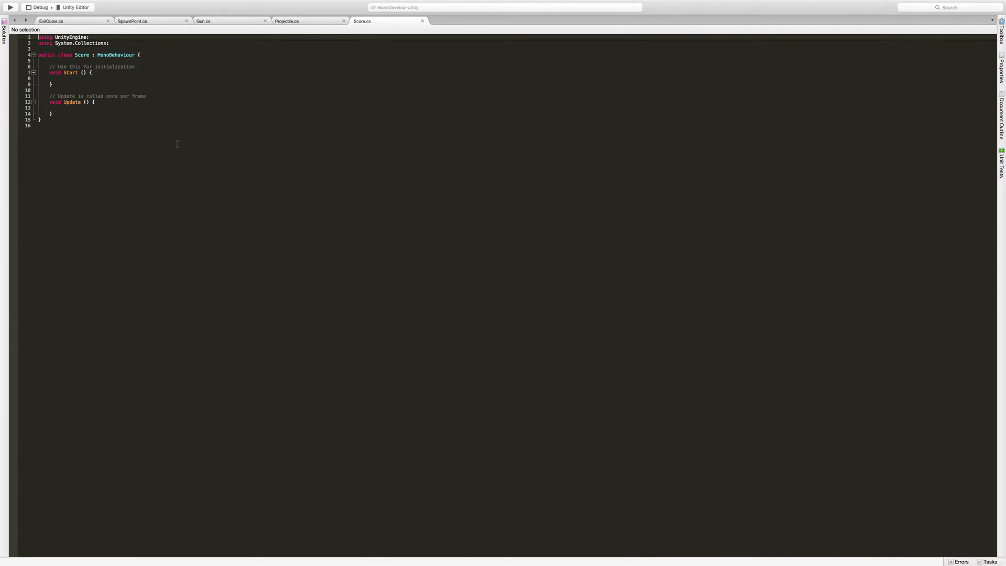
ctrl+scroll(178, 141, up, 3)
ctrl+scroll(180, 139, up, 5)
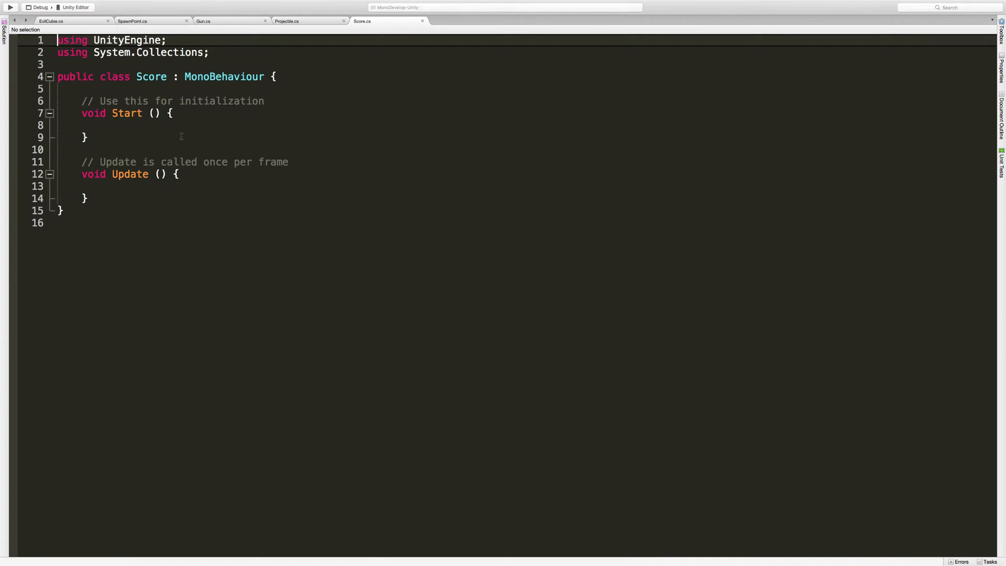
Remove the template Start and Update methods and declare a public score field set to 0.
click(226, 89)
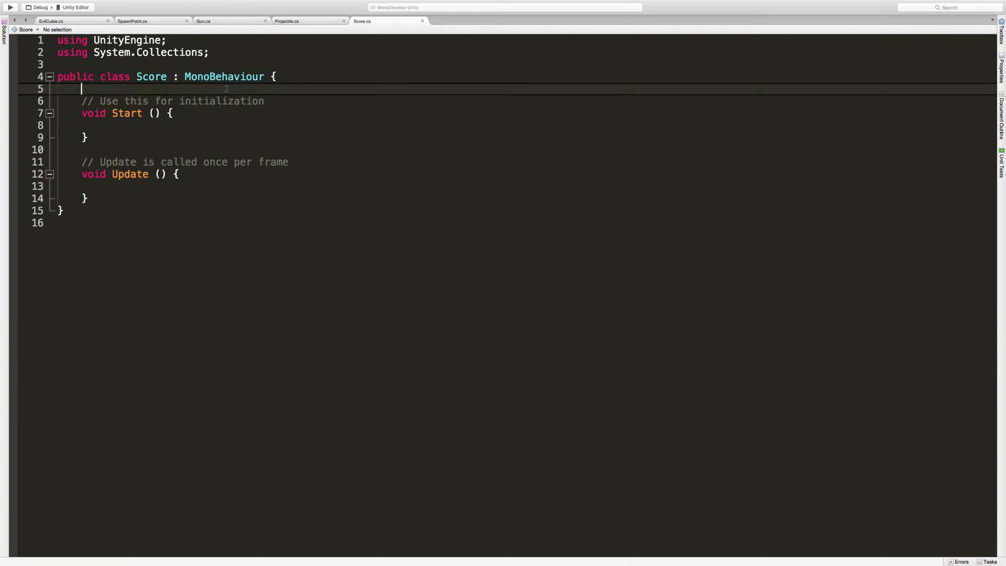
drag(24, 89, 25, 209)
key(Delete)
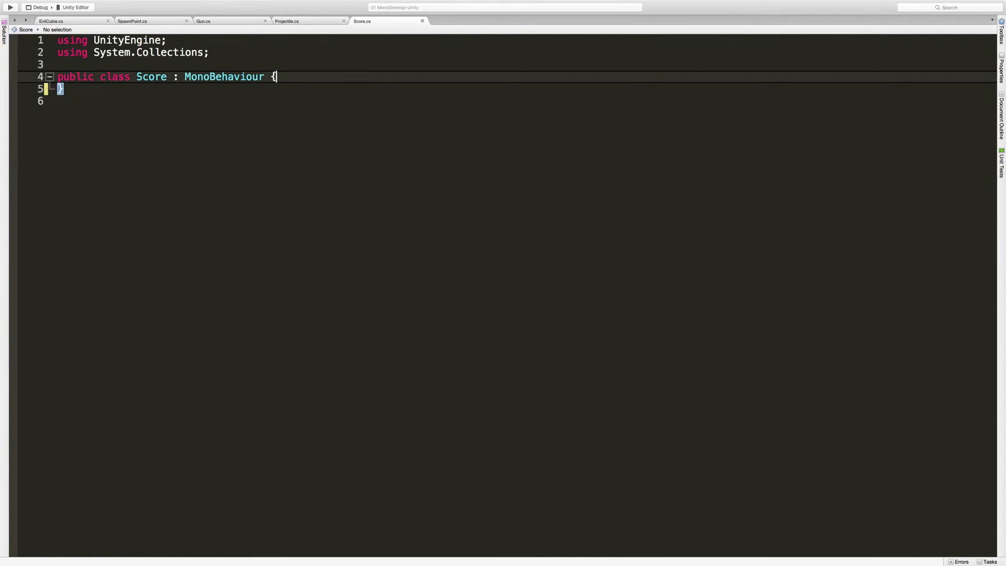
key(Return)
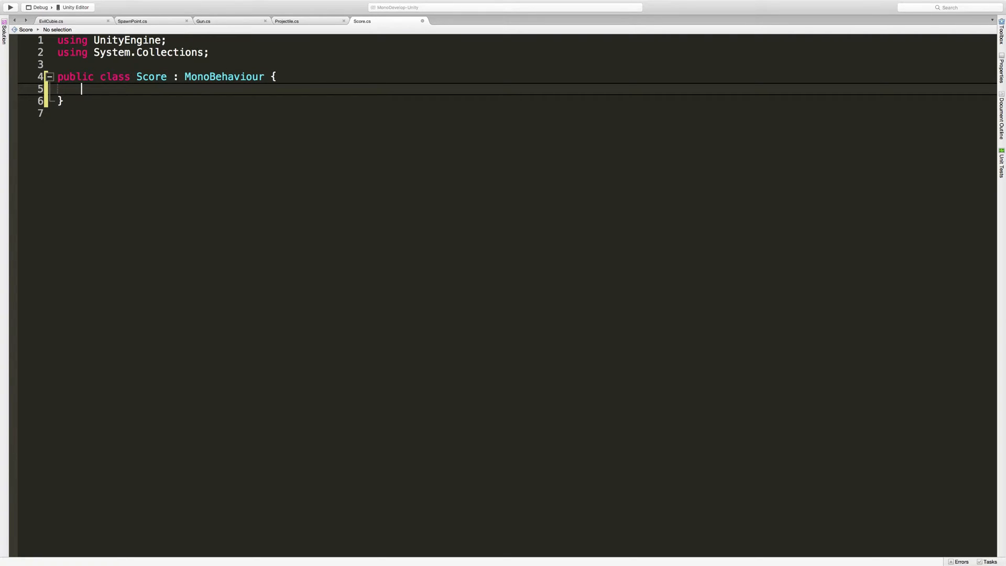
text(public float)
key(BackSpace)
key(BackSpace)
key(BackSpace)
key(BackSpace)
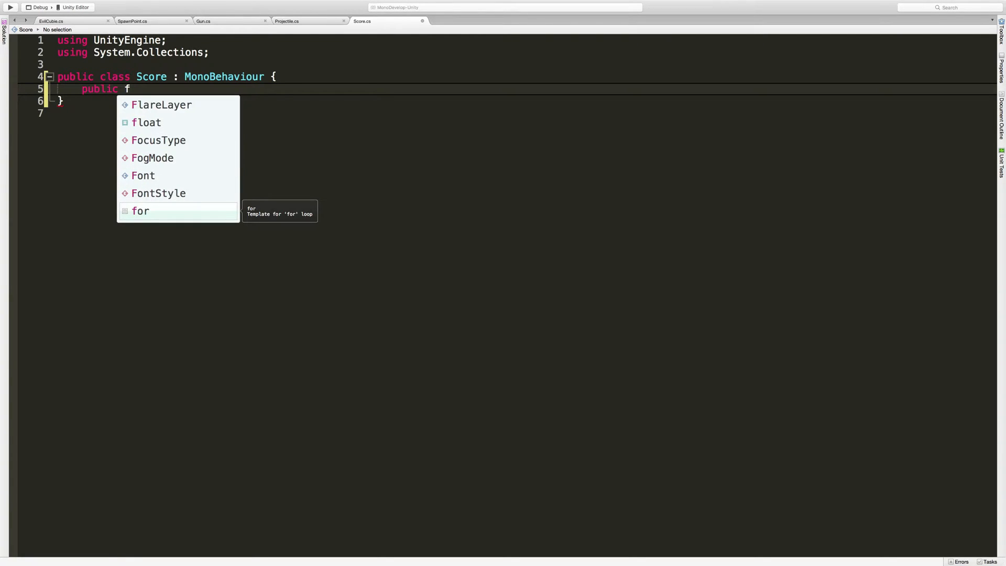
key(BackSpace)
text(int)
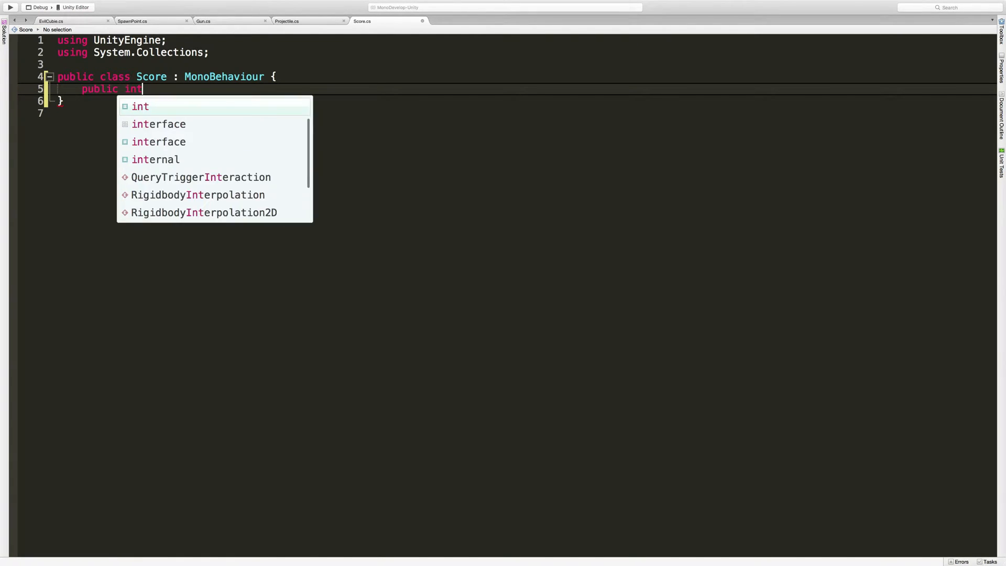
text( scire)
key(BackSpace)
key(BackSpace)
key(BackSpace)
text(ore)
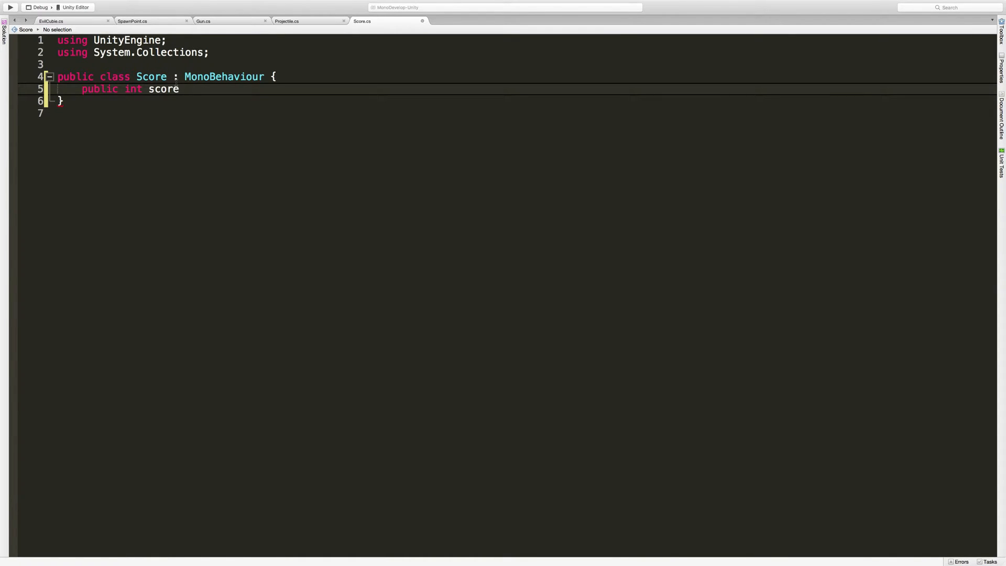
text( =)
text(0;)
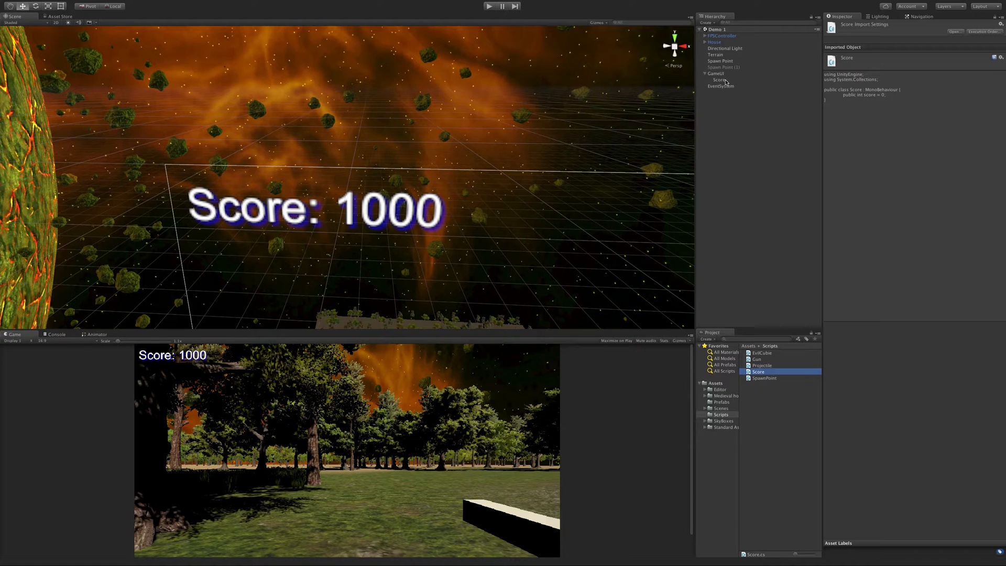
click(718, 80)
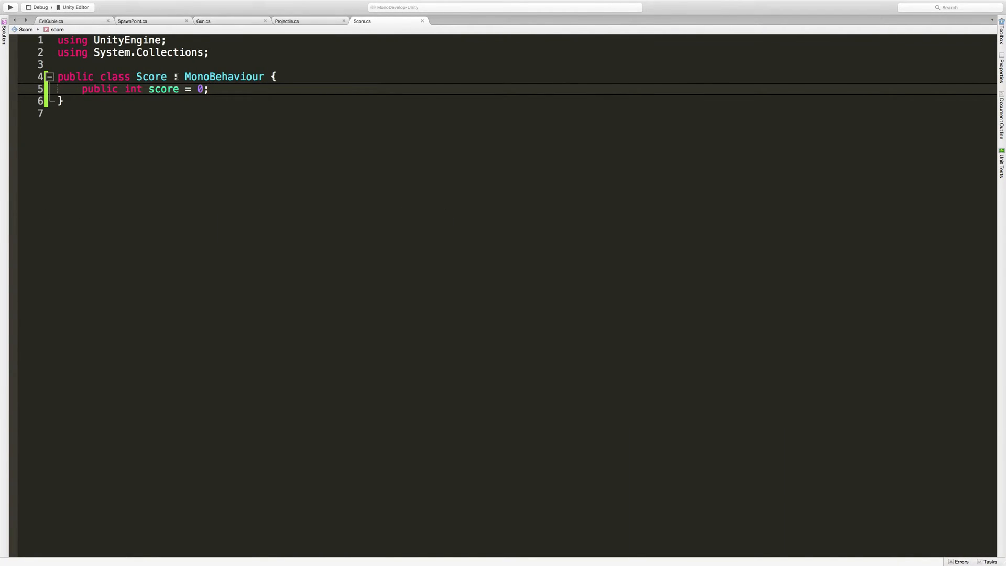
Add a using UnityEngine.UI import line below the UnityEngine import.
key(Up)
key(Up)
key(Up)
key(Home)
key(Up)
key(Down)
text(using UnityEngine;)
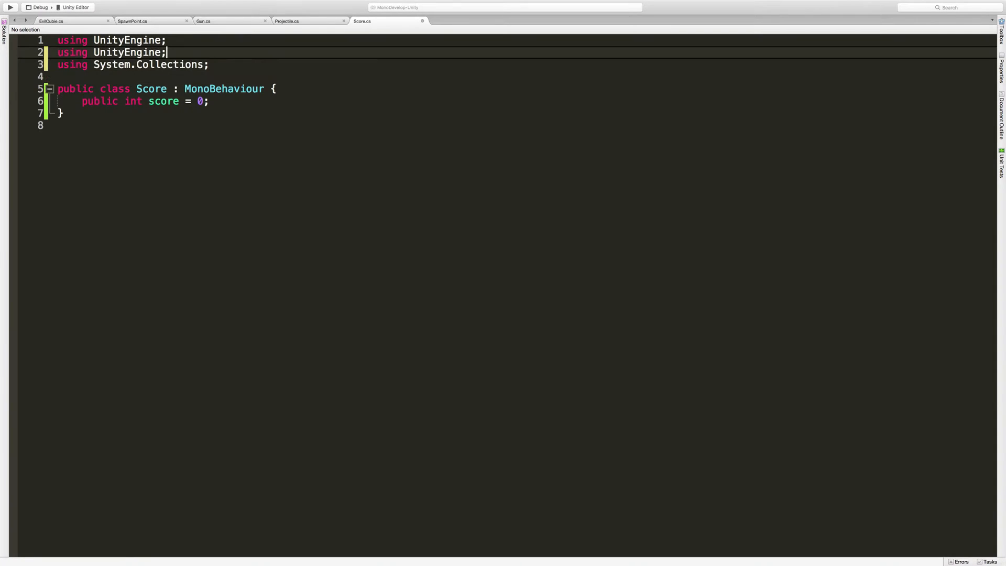
text(.Un)
key(BackSpace)
text(I)
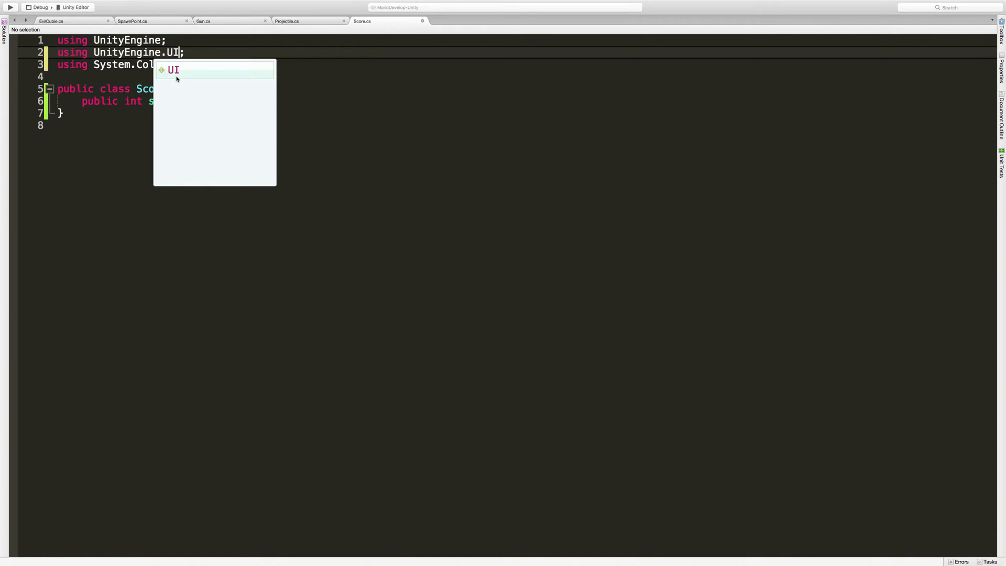
key(Return)
key(Down)
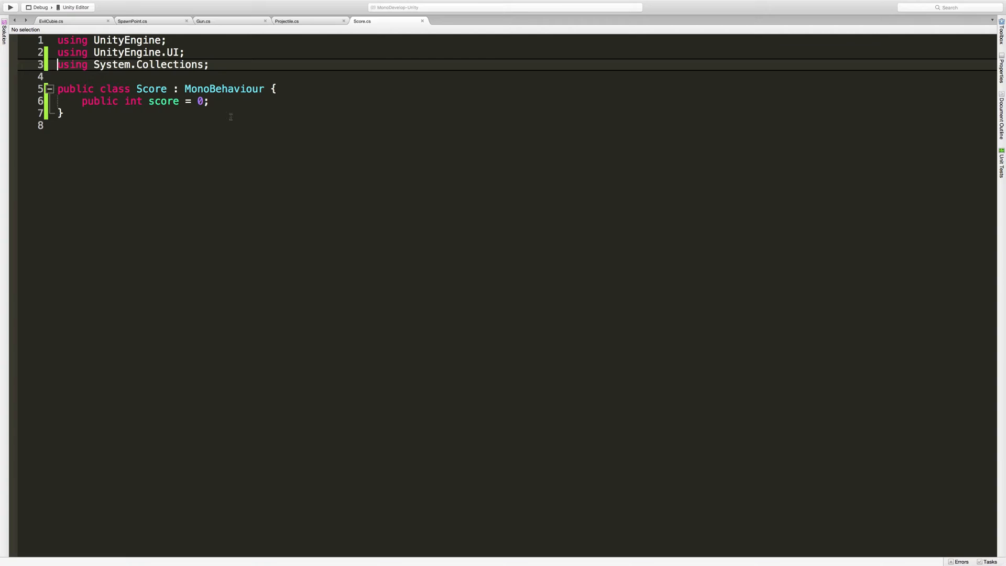
Declare a public Text field named text below score, then return to Unity.
click(223, 101)
key(Return)
text(p)
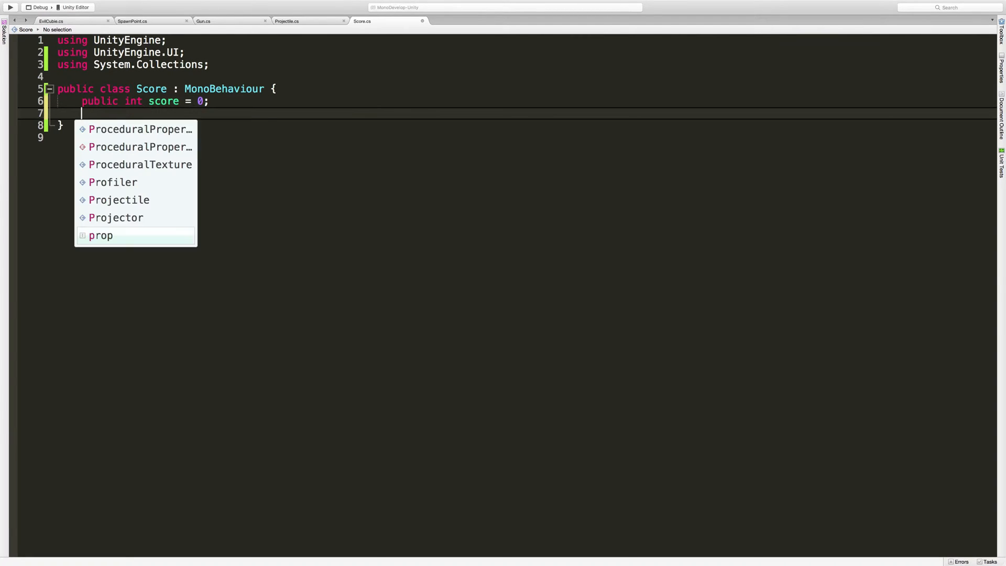
text(ublic )
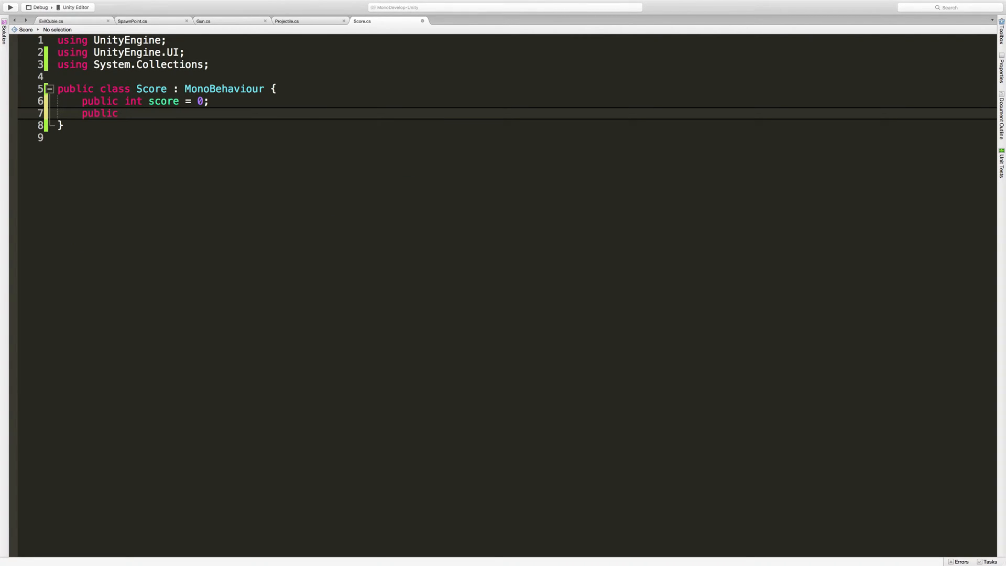
text(Text)
key(Return)
text(text;)
key(super+Tab)
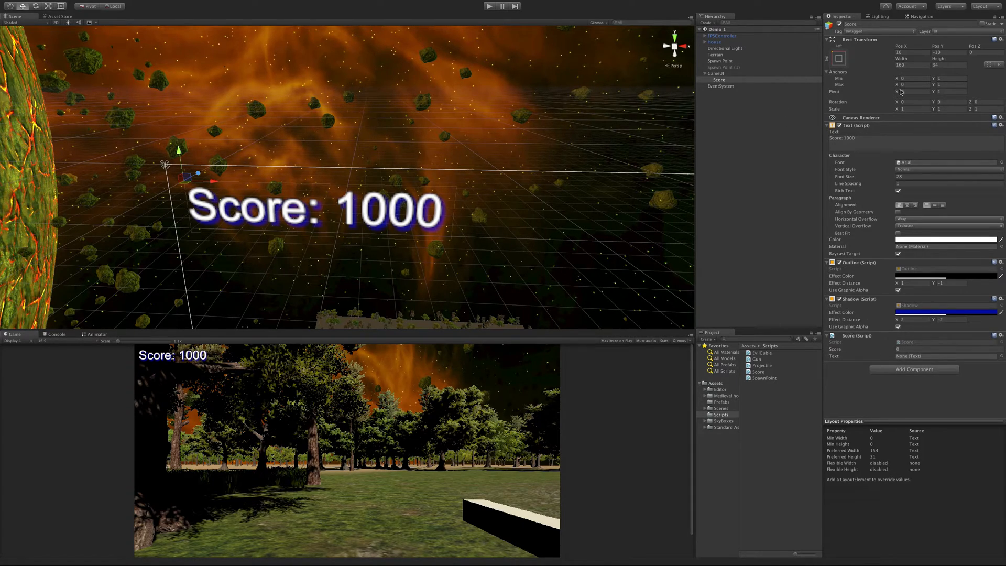
Assign the Score text object to the Text slot of the Score (Script) component.
drag(718, 80, 918, 359)
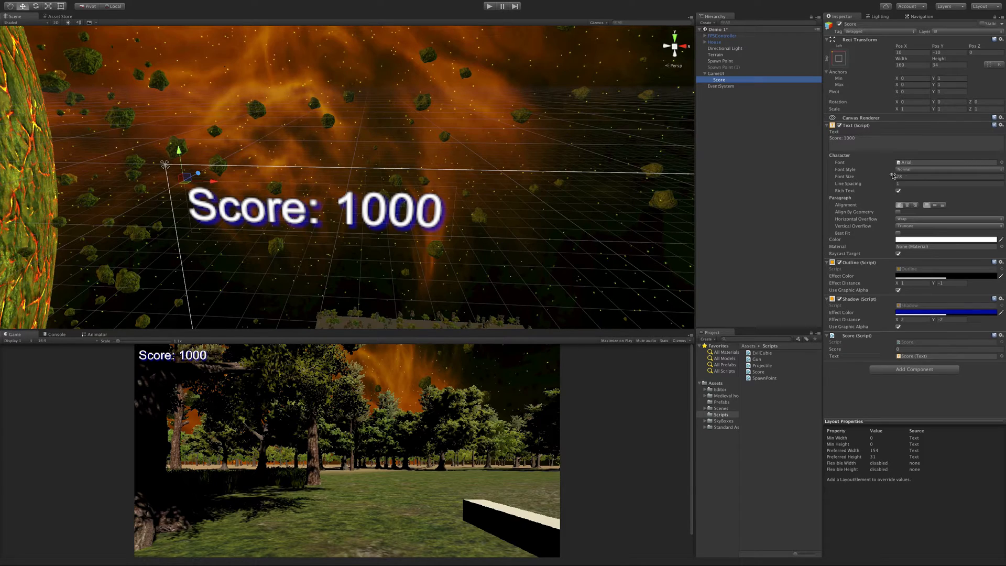
click(1001, 335)
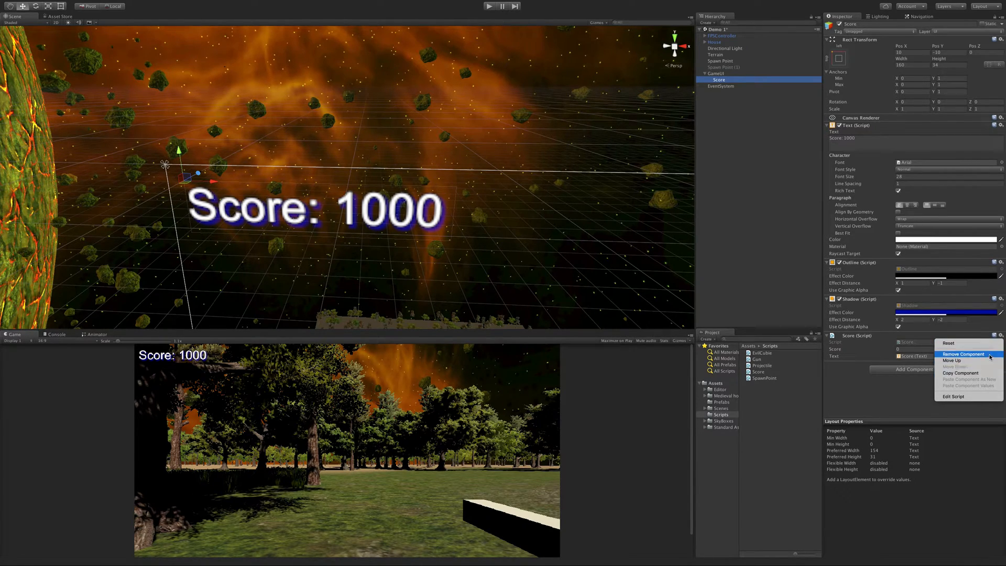
click(902, 356)
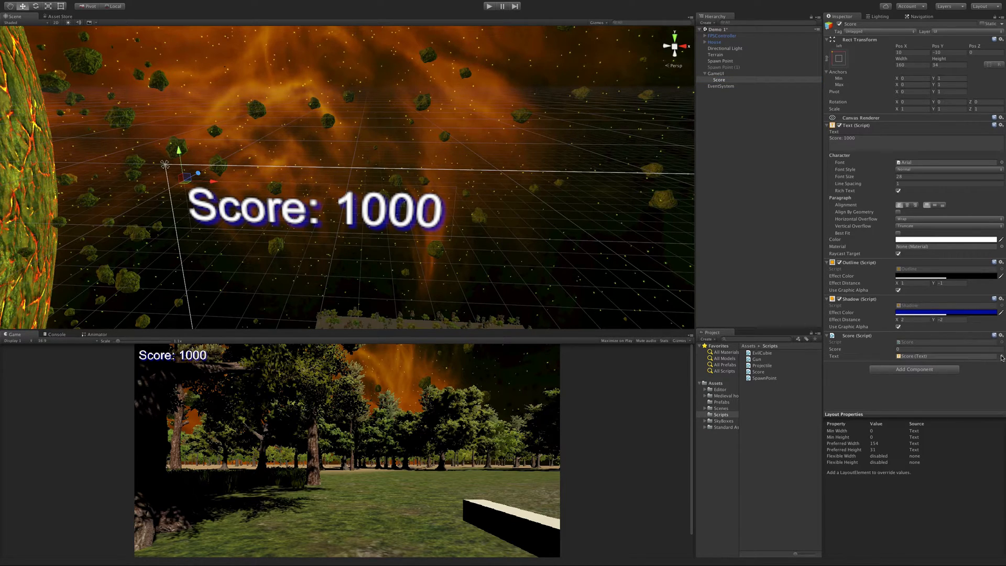
click(1002, 357)
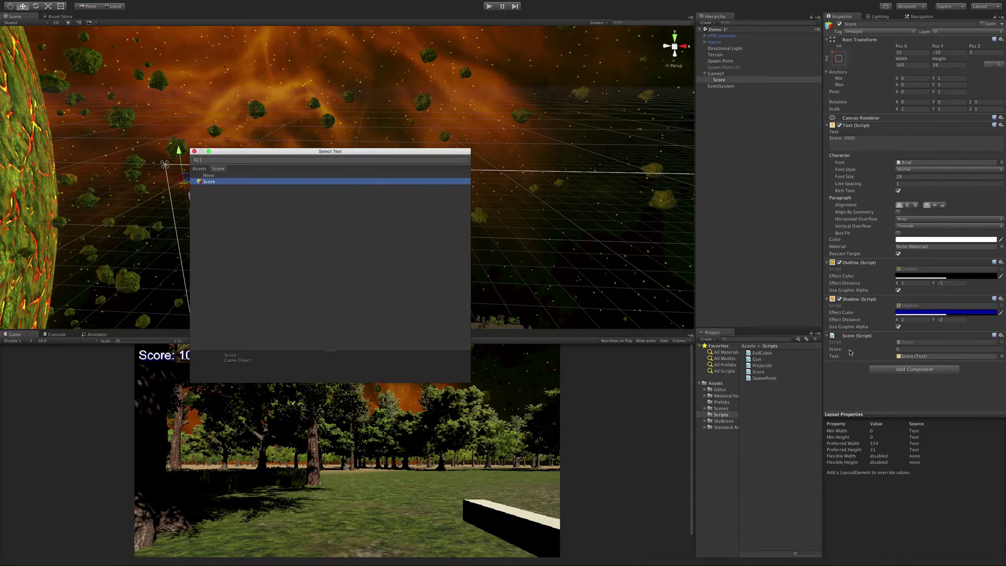
click(240, 177)
double_click(240, 176)
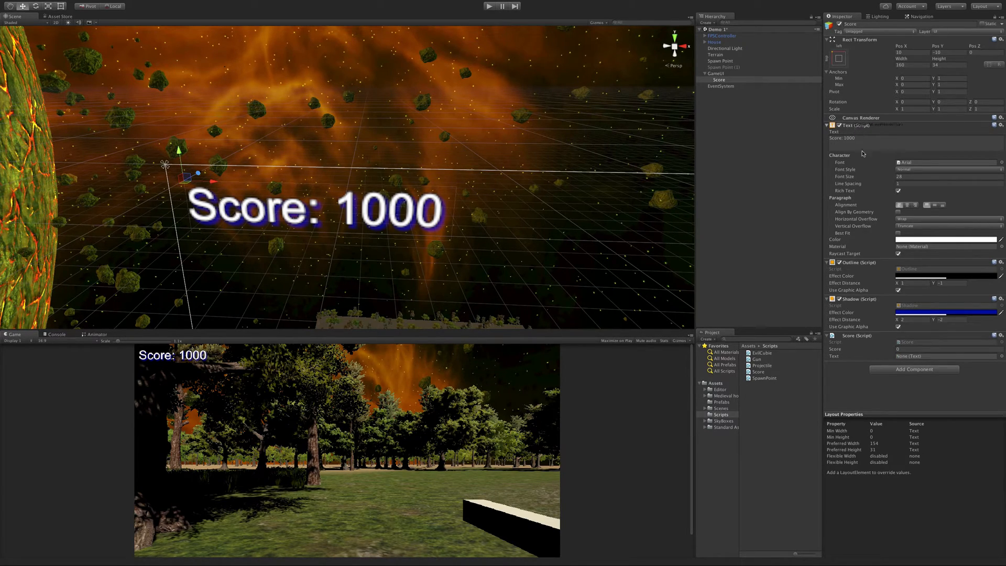
drag(911, 319, 915, 361)
Write a void Add(int amt) method that does score += amt, leaving room below it.
key(super+Tab)
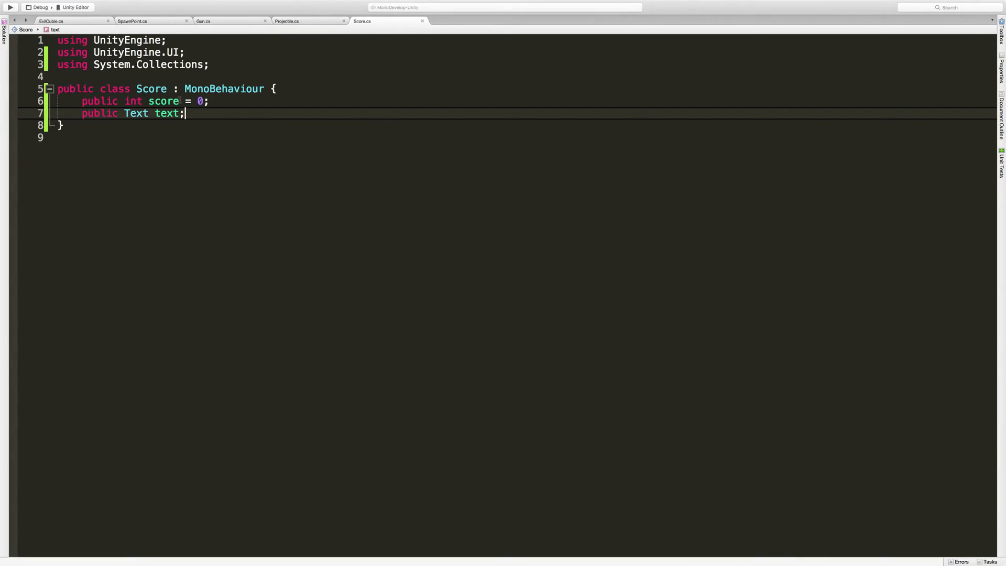
key(Return)
key(Return)
key(Return)
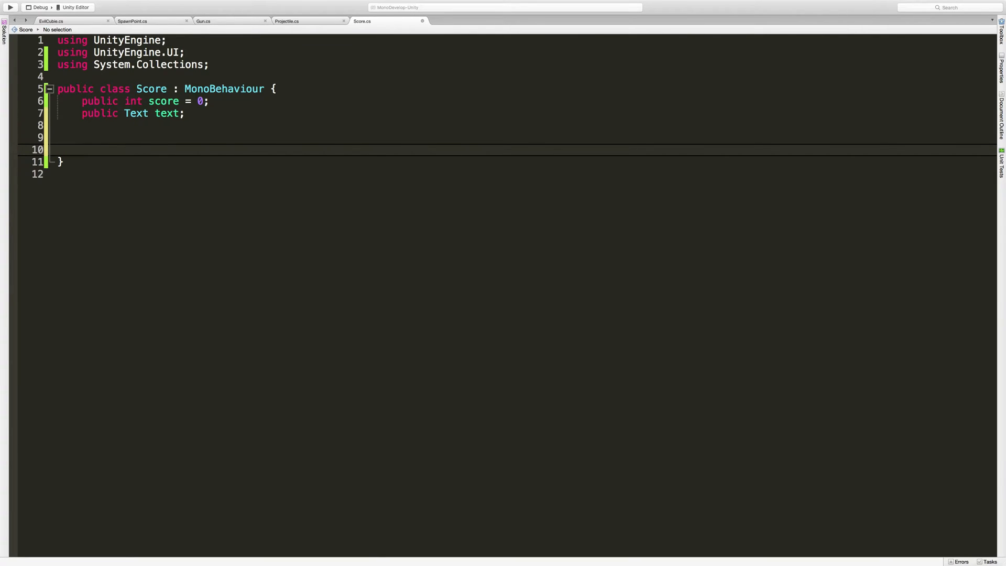
text(o)
key(BackSpace)
text(void Add(int )
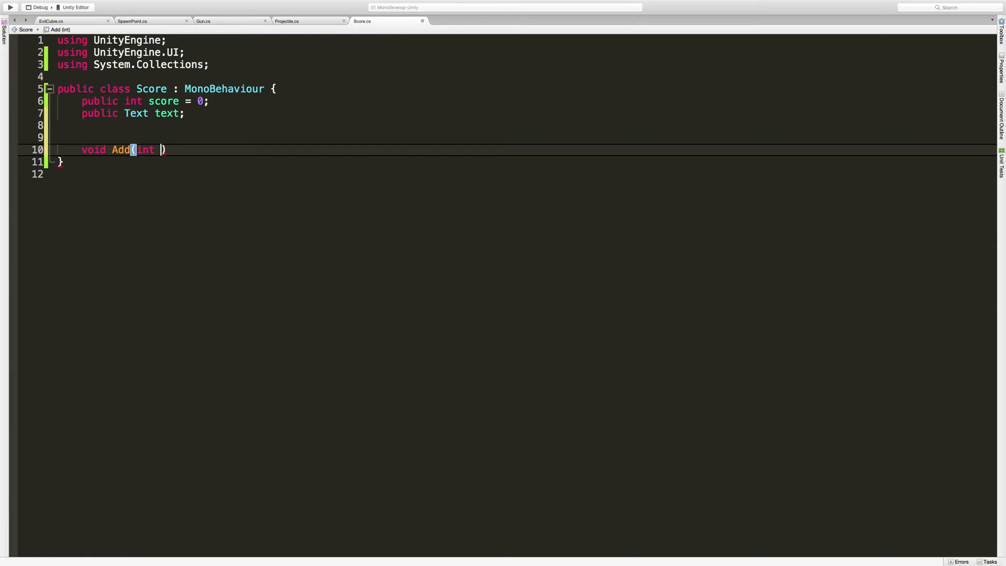
text(amy)
key(BackSpace)
text(t)
key(Return)
text({)
key(Return)
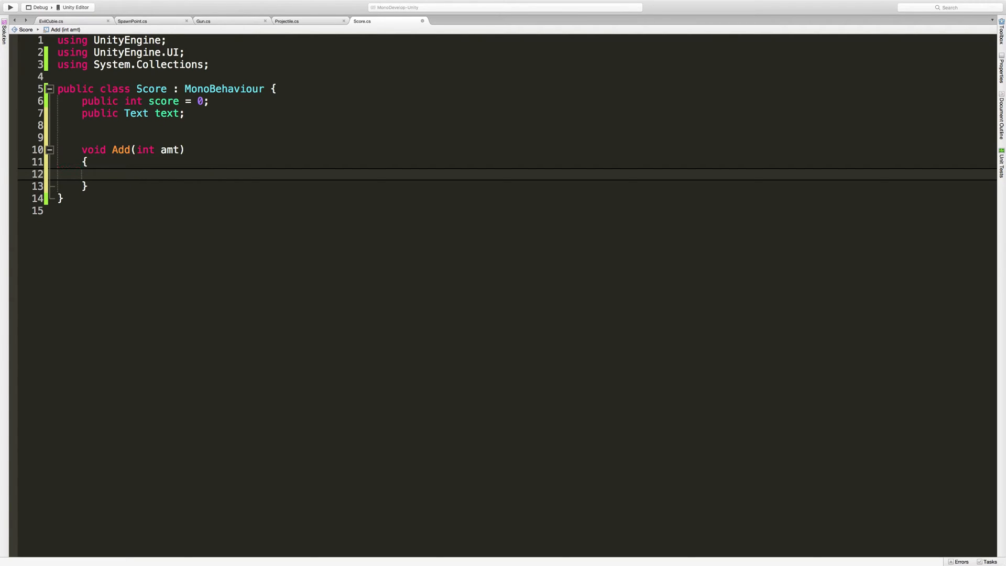
text(score)
text( +=)
text( amt;)
click(99, 186)
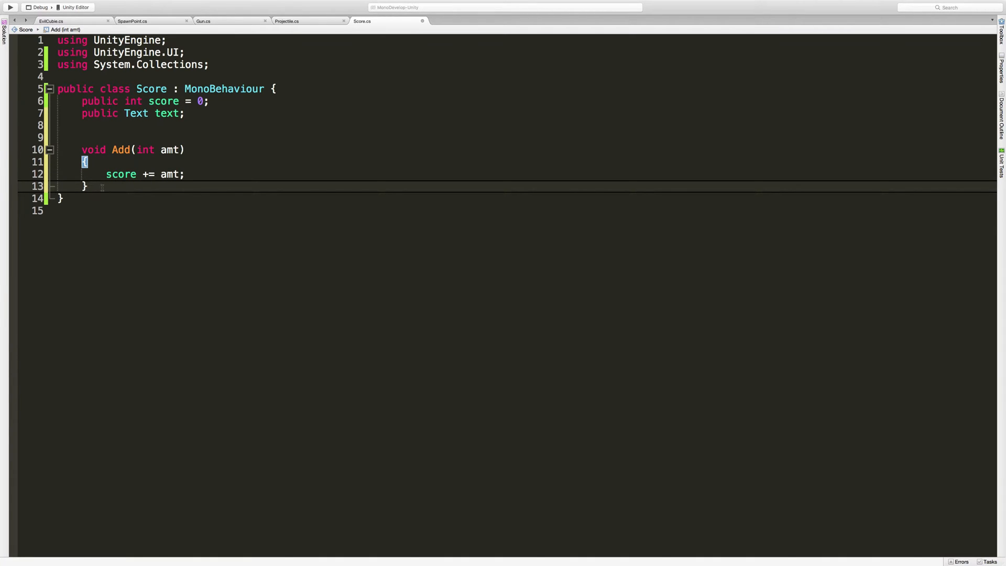
key(Return)
key(Return)
key(Return)
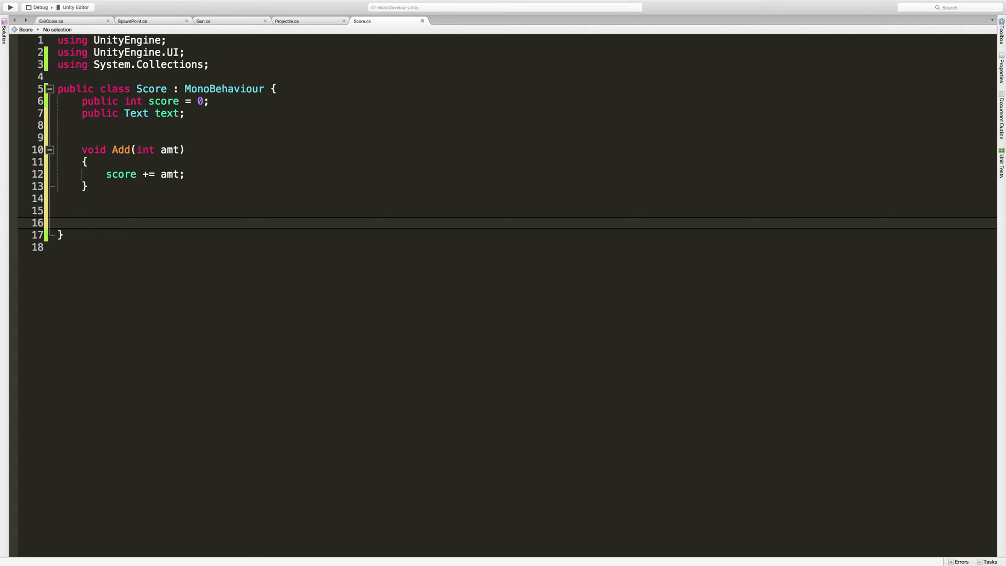
text(void )
text(Updatde)
Write void UpdateDisplay() setting text.text = "Score: " + score.
key(BackSpace)
key(BackSpace)
key(BackSpace)
text(teDisplay())
key(Return)
text({)
key(Return)
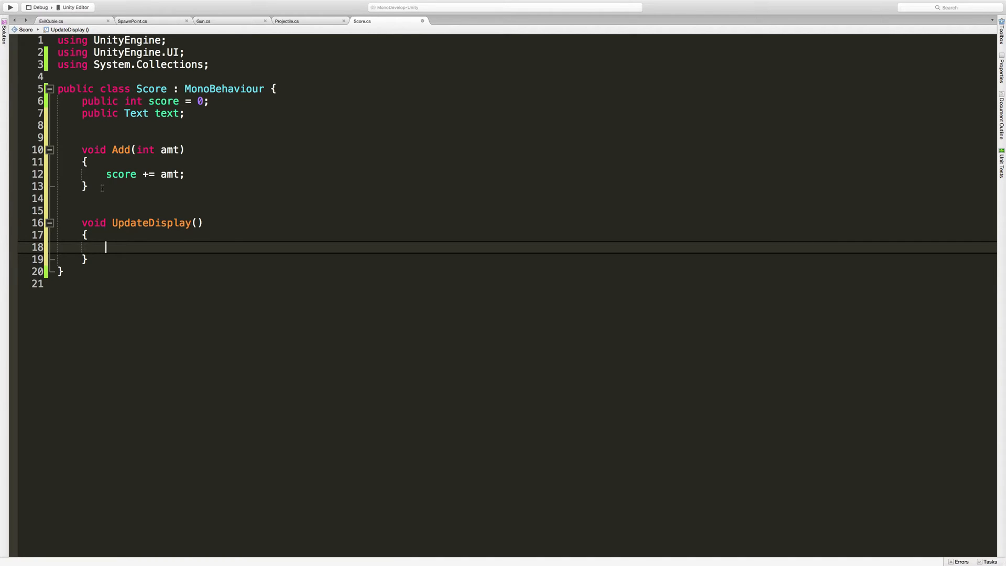
text(text.)
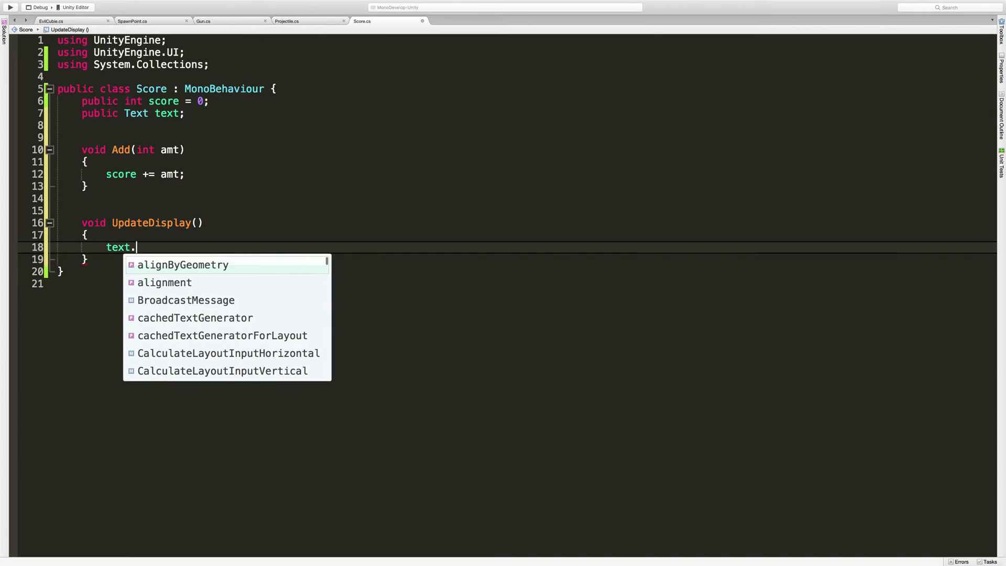
text(tex)
key(Return)
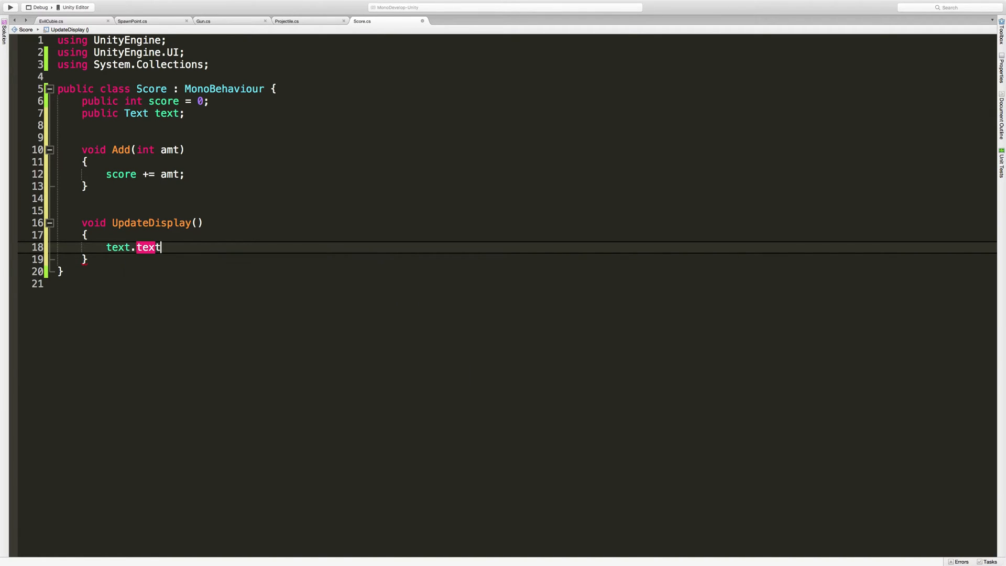
text(= "";)
key(Left)
key(Left)
text(Score)
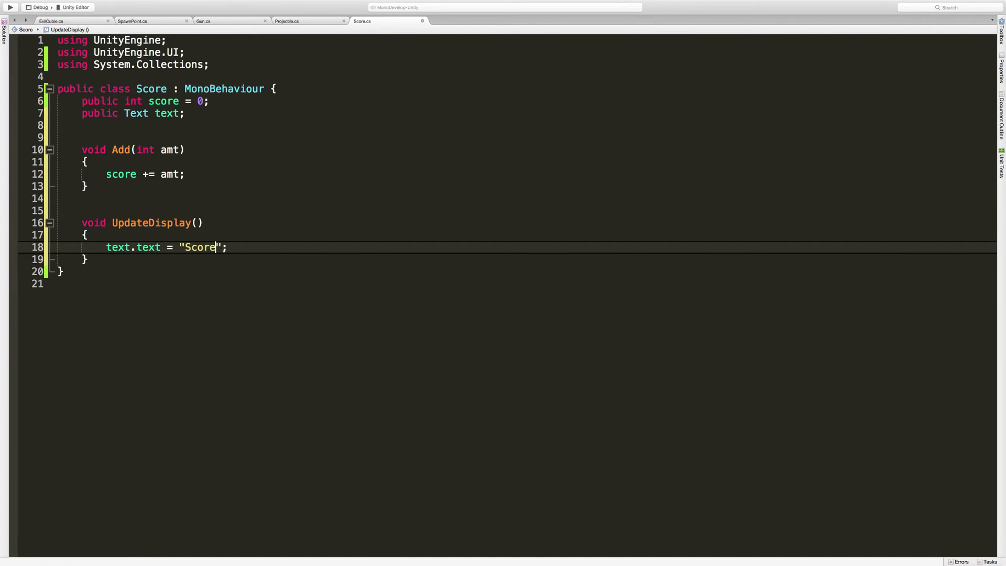
text(:)
key(Right)
text(+ )
text(score)
key(Return)
key(ctrl+Right)
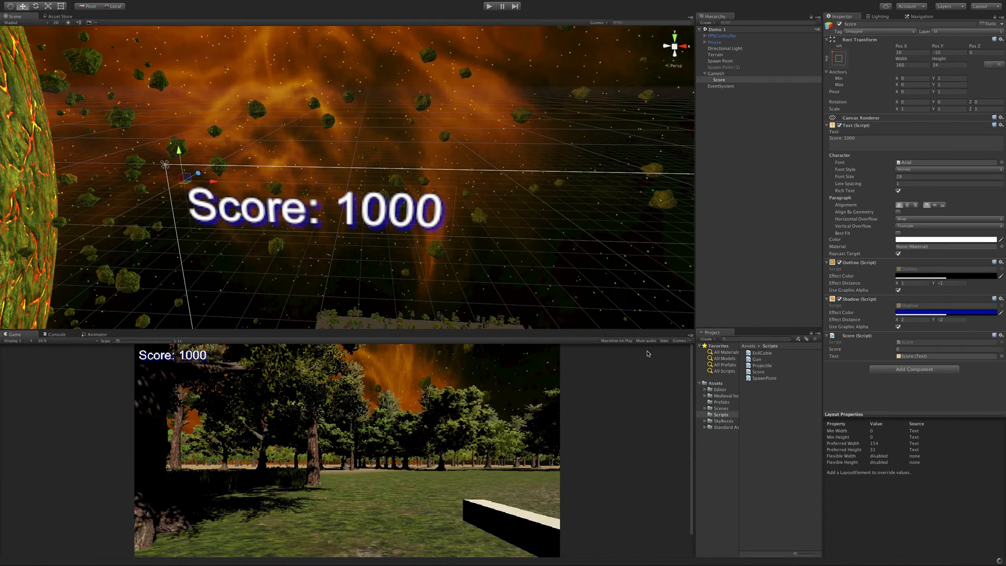
click(915, 350)
text(100000)
click(868, 138)
click(849, 149)
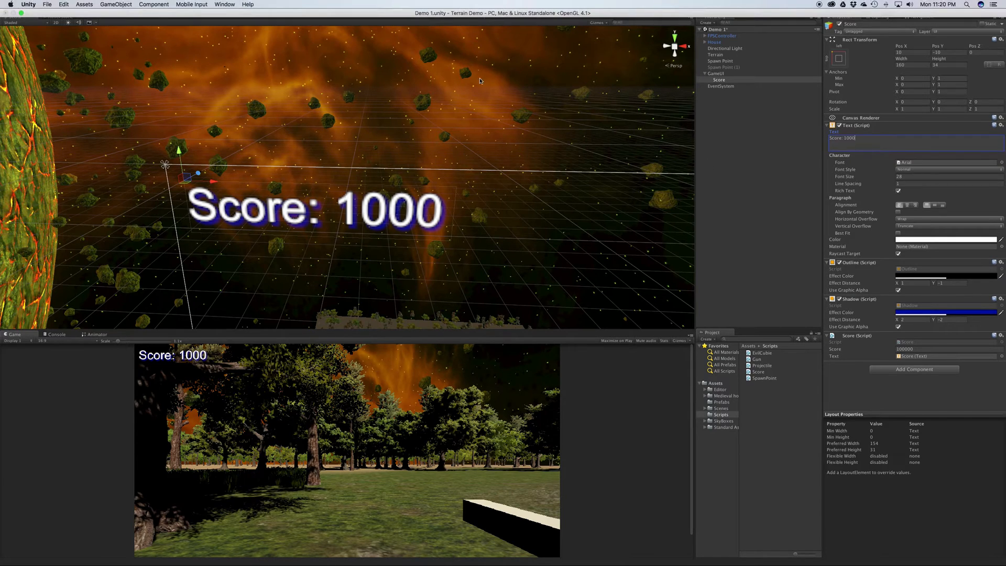
click(489, 6)
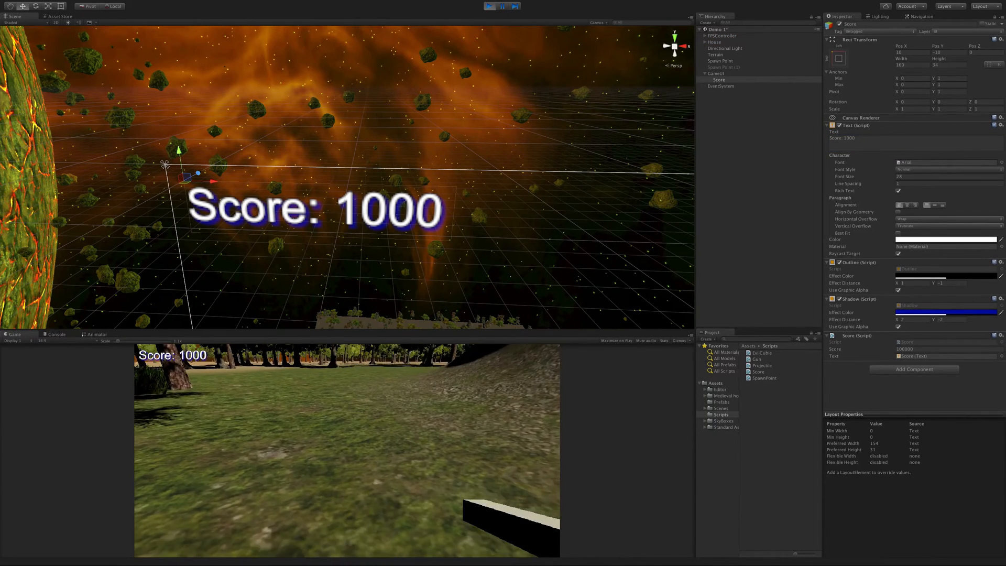
key(ctrl+p)
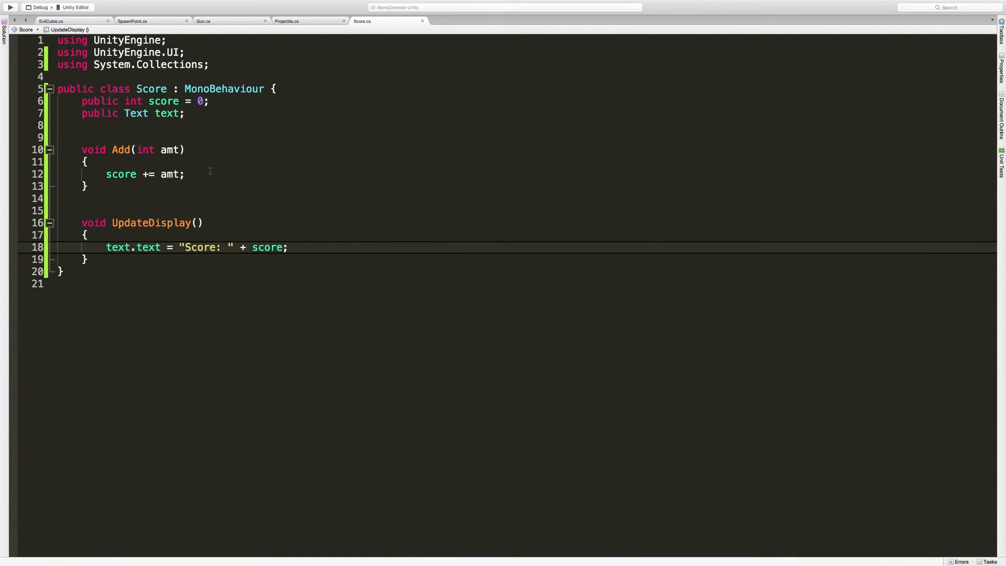
Add a Start method that sets score = 0 and calls UpdateDisplay().
click(188, 136)
key(Return)
key(Return)
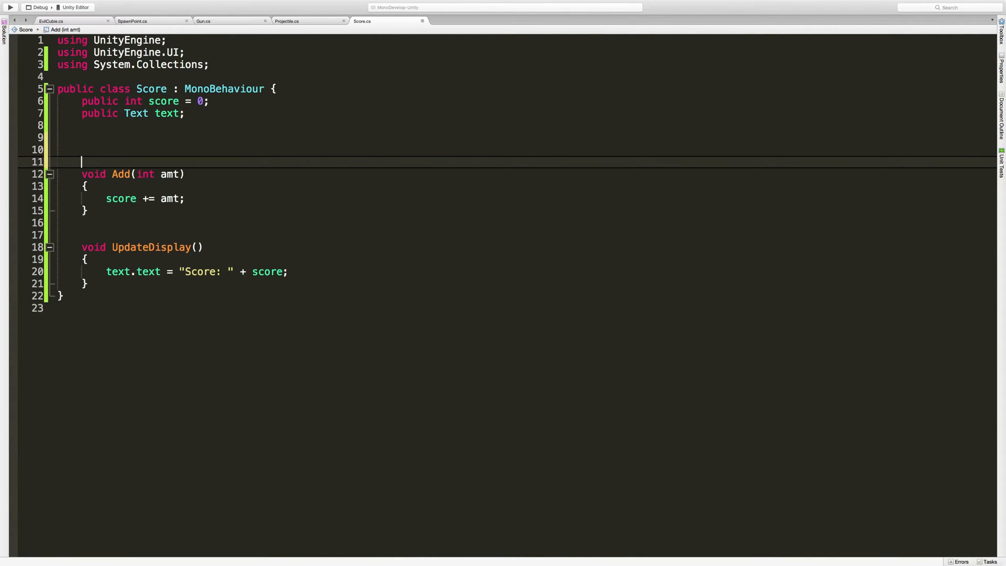
text(void Start())
key(Return)
text({})
key(Return)
key(Up)
key(Right)
key(Return)
text(sc)
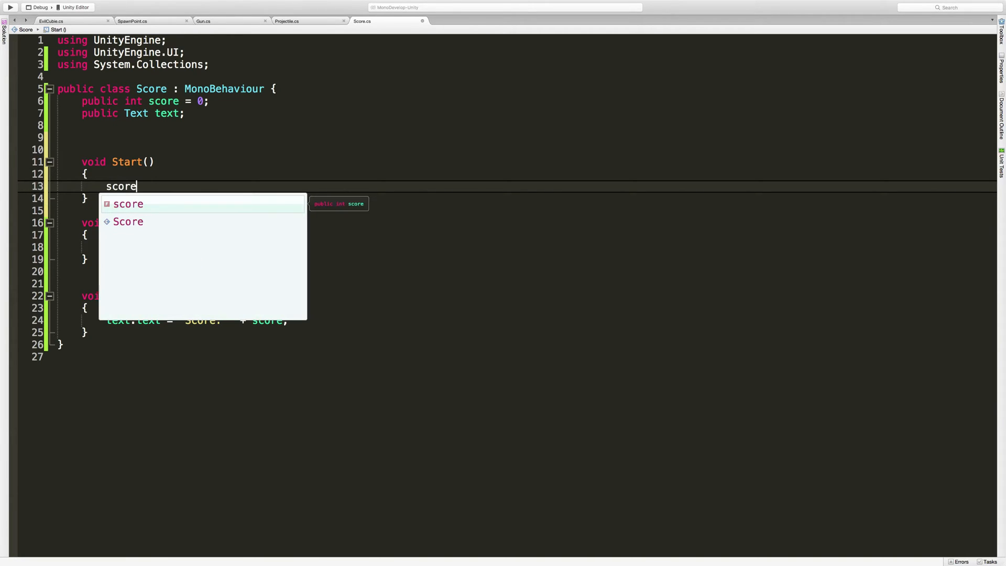
key(Escape)
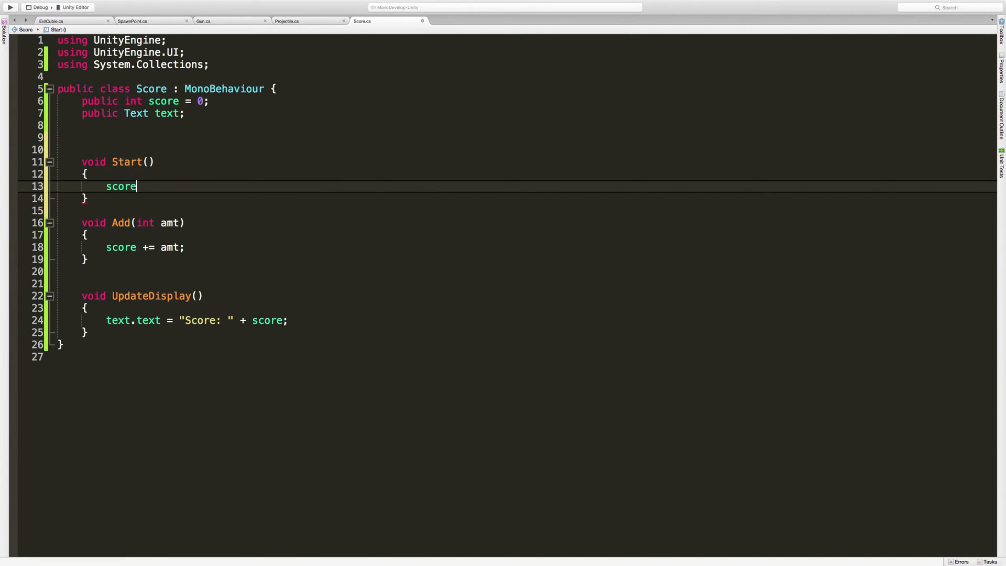
text( = 0;)
key(Return)
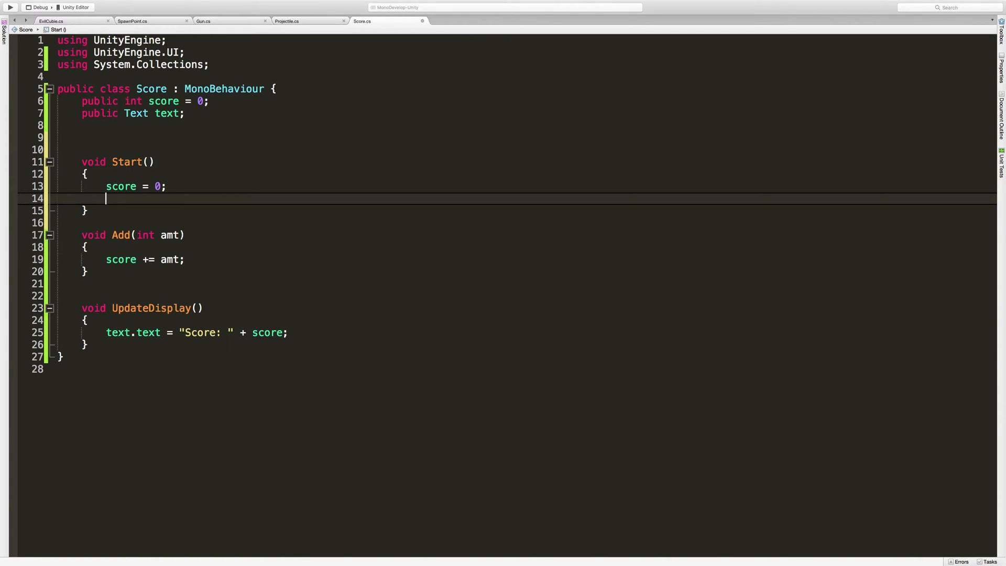
text(Update)
key(Return)
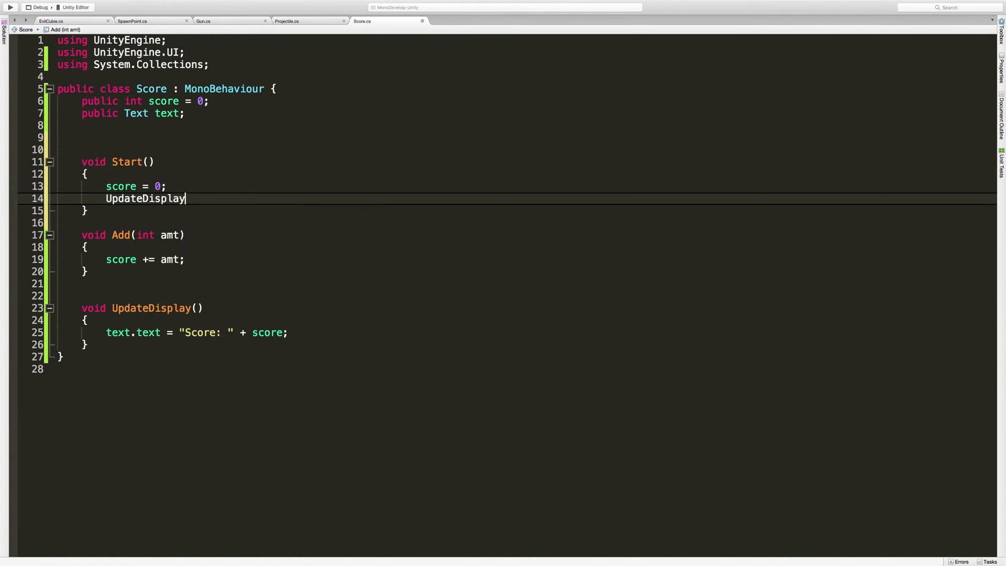
text(();)
Call UpdateDisplay() inside the Add method after score += amt.
key(Down)
key(Down)
key(Down)
key(Return)
key(Return)
key(Down)
key(Down)
key(Down)
key(Return)
key(Up)
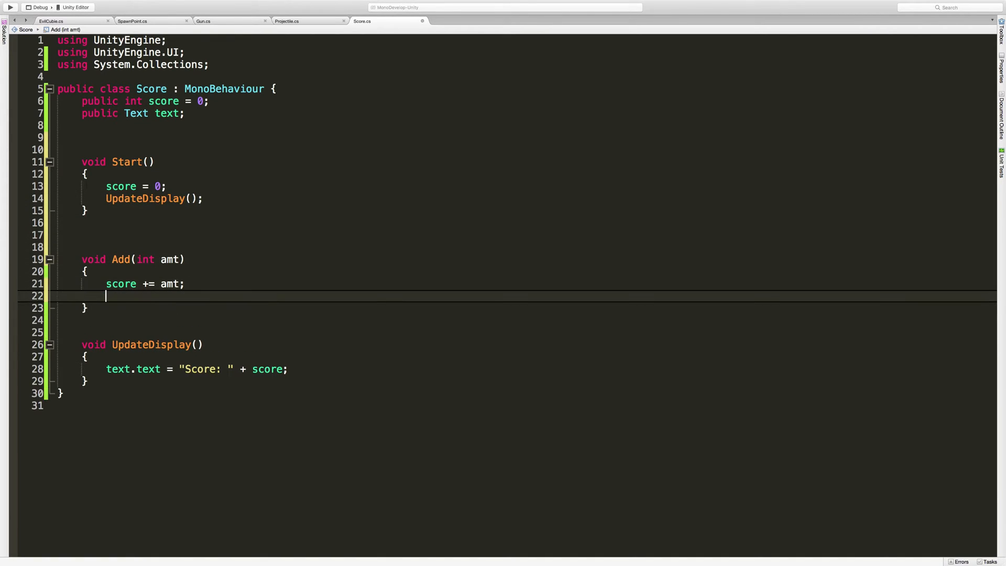
text(Update)
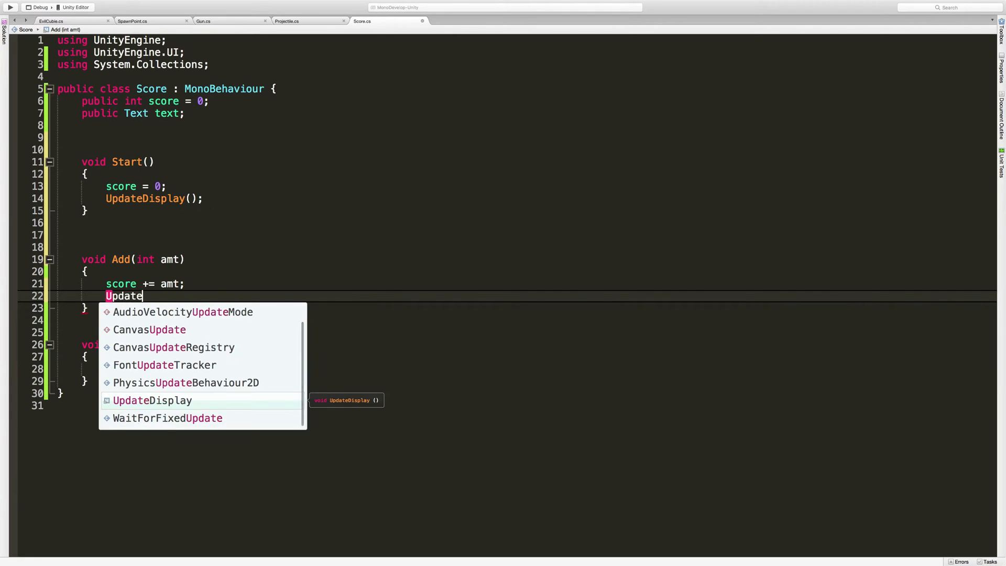
key(Return)
text(();)
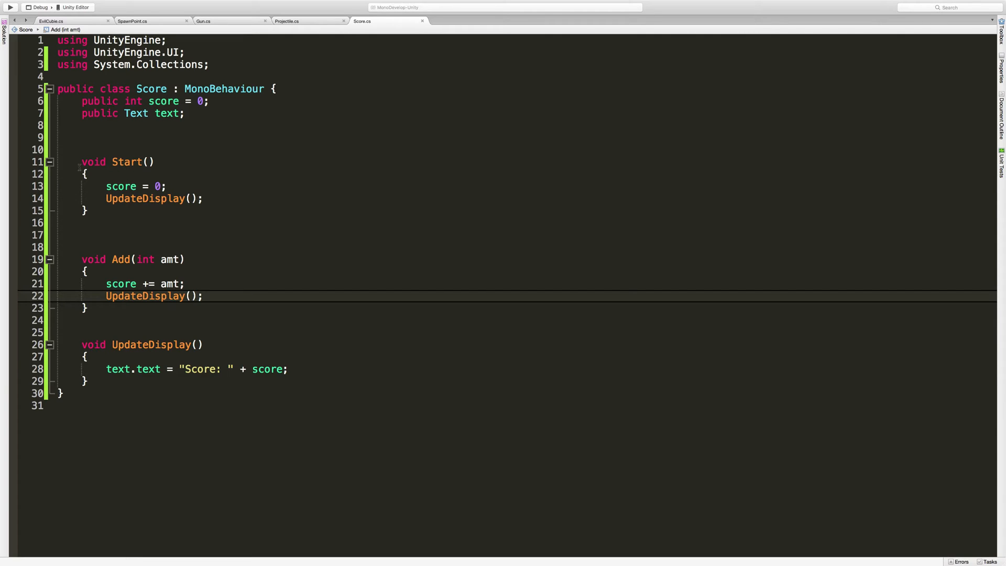
Make Add public and review the Start, Add and UpdateDisplay methods.
drag(79, 161, 213, 215)
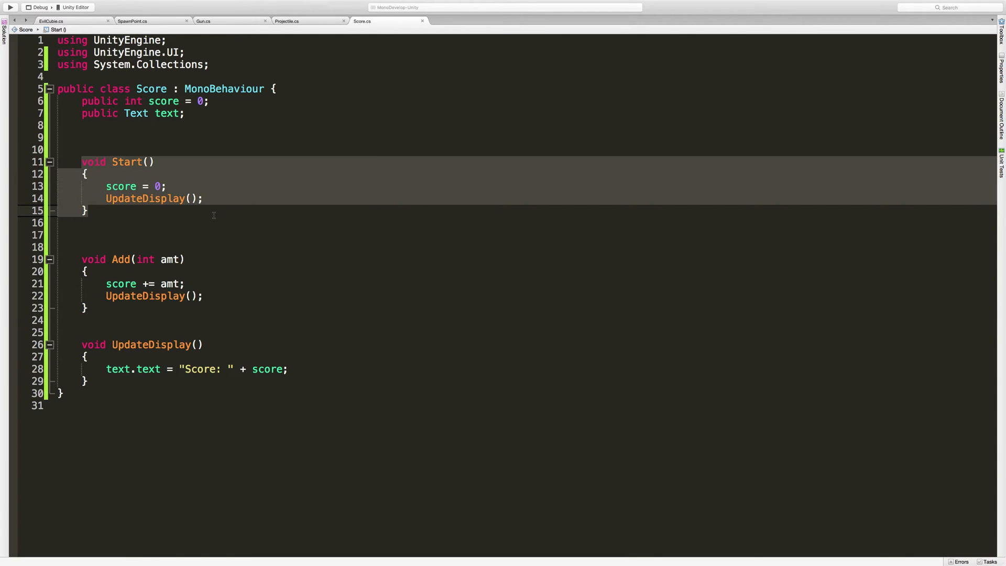
click(75, 259)
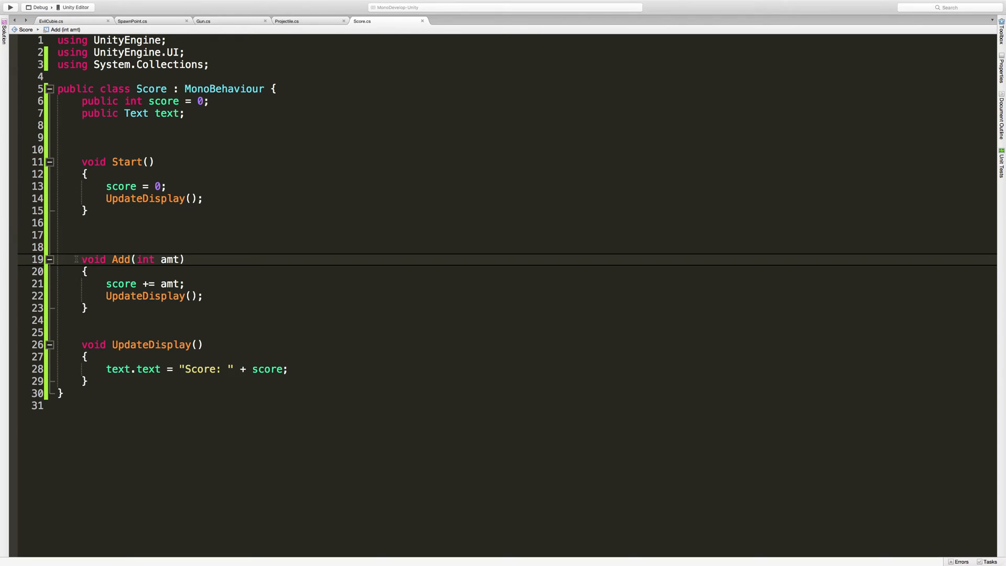
text(public)
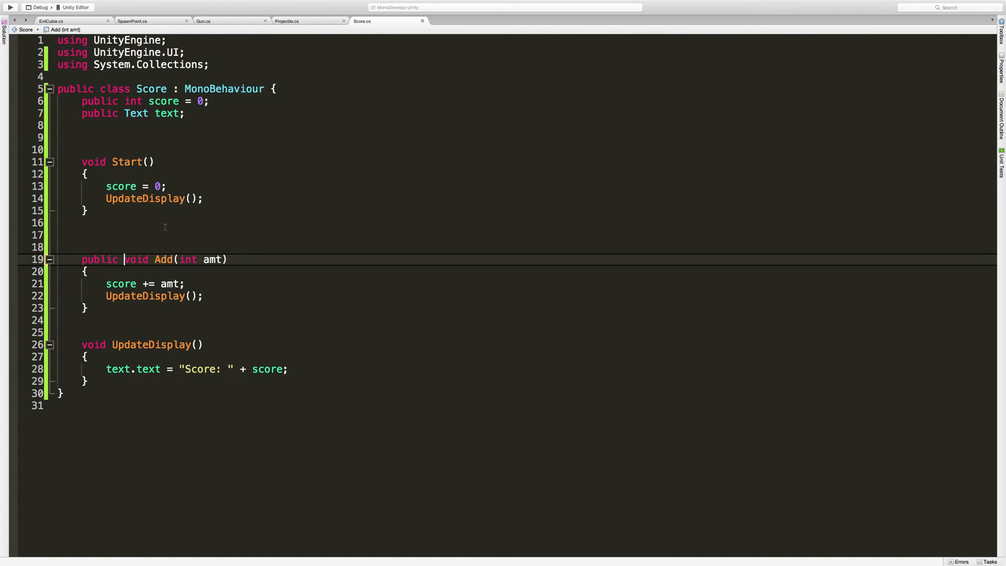
drag(81, 260, 238, 292)
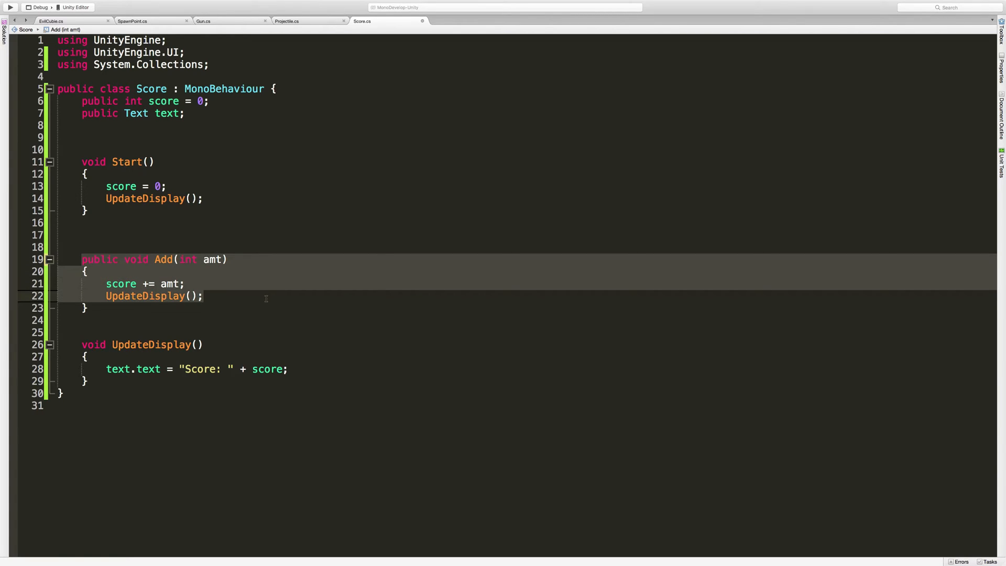
click(82, 356)
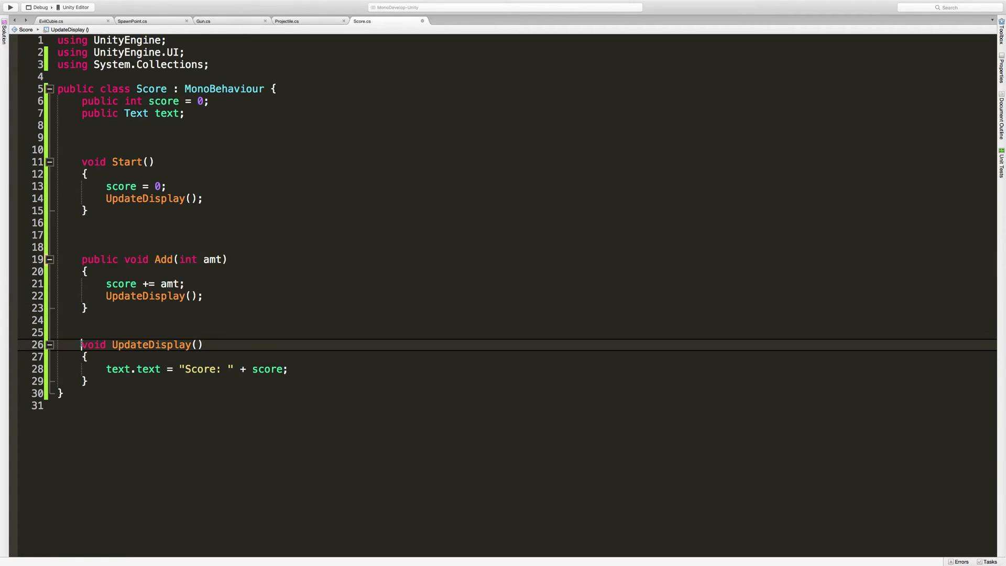
drag(81, 344, 276, 381)
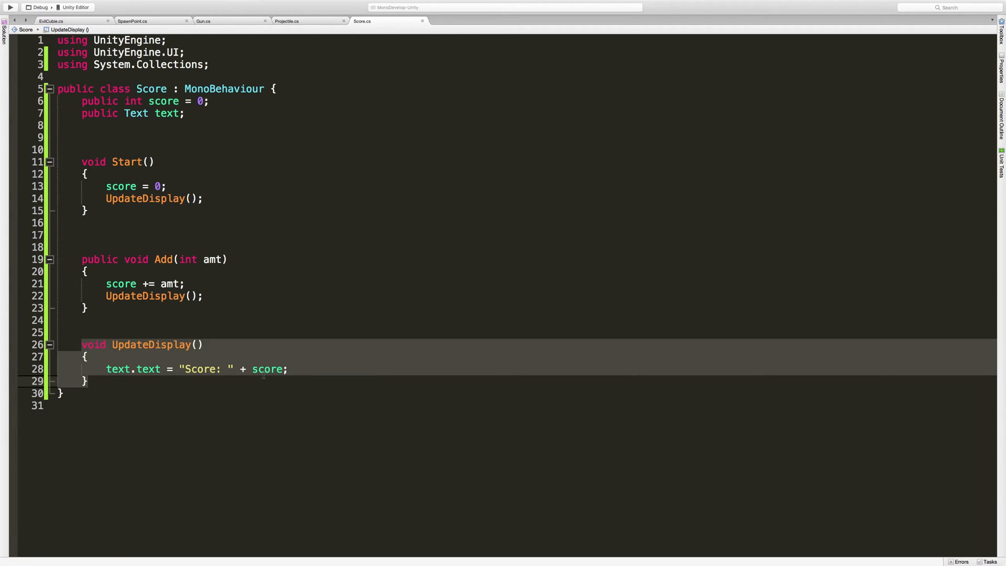
click(414, 41)
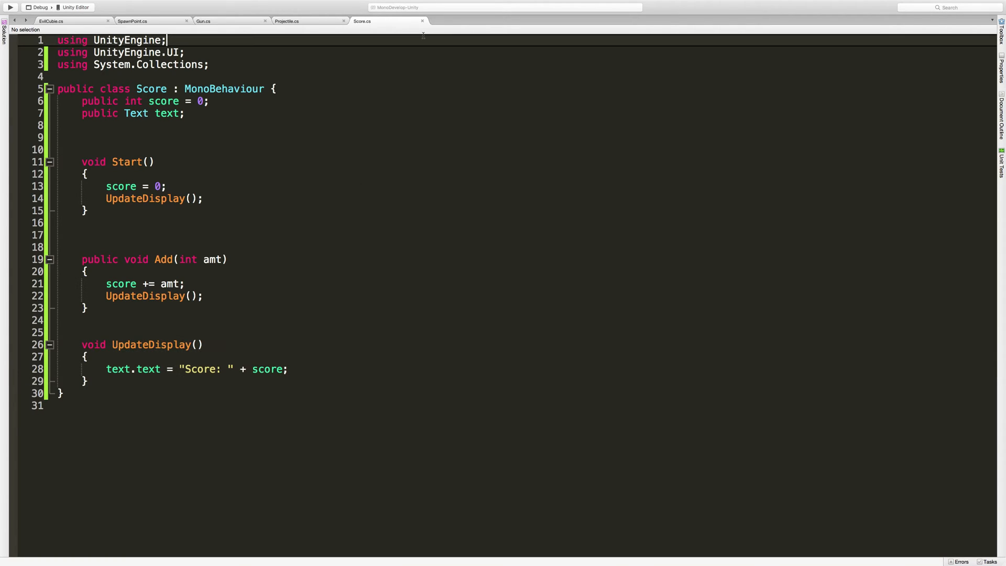
In Projectile.cs declare public Score score; below the speed field.
click(307, 22)
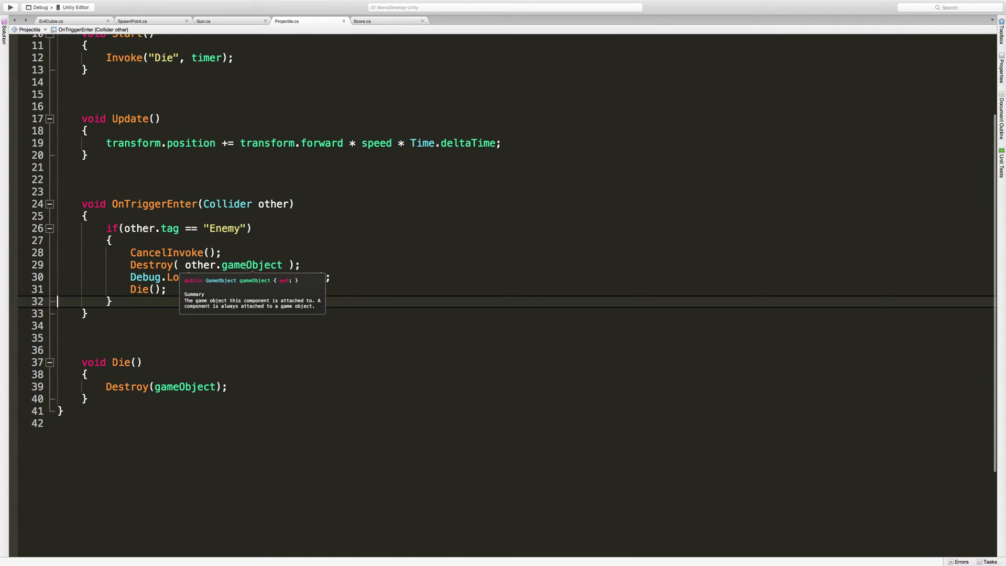
scroll(245, 268, up, 5)
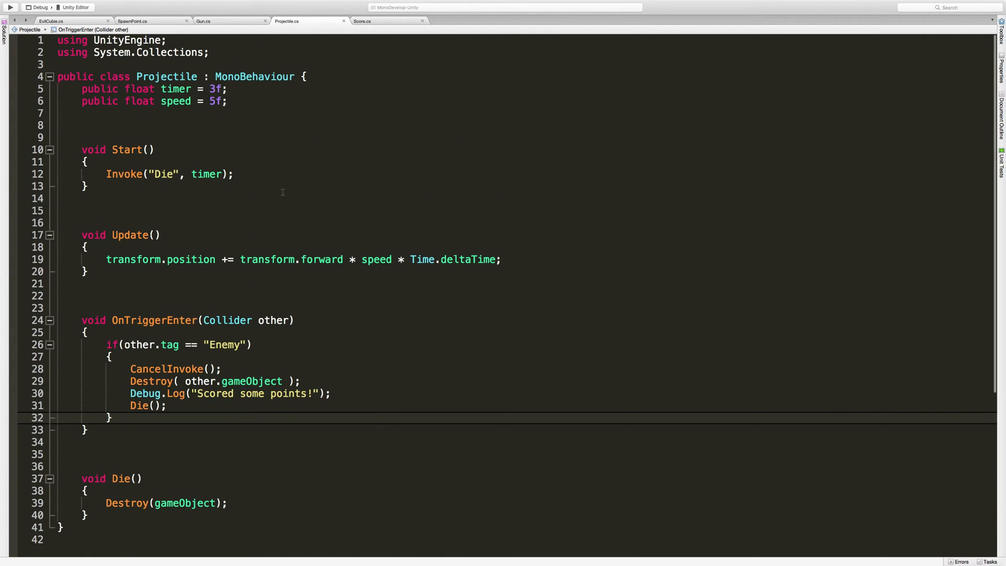
click(233, 101)
key(Return)
key(Return)
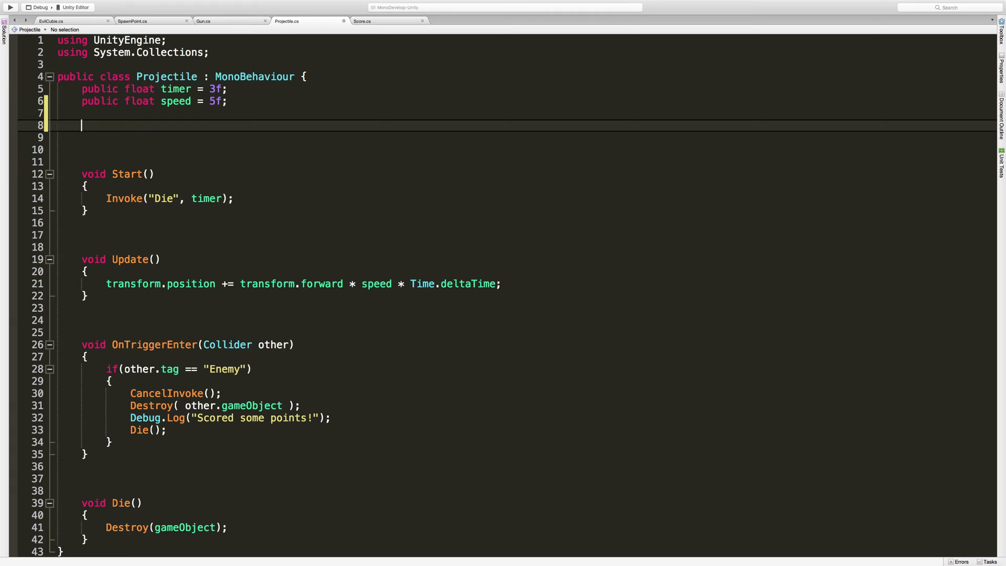
text(public )
text(Score)
text( score;)
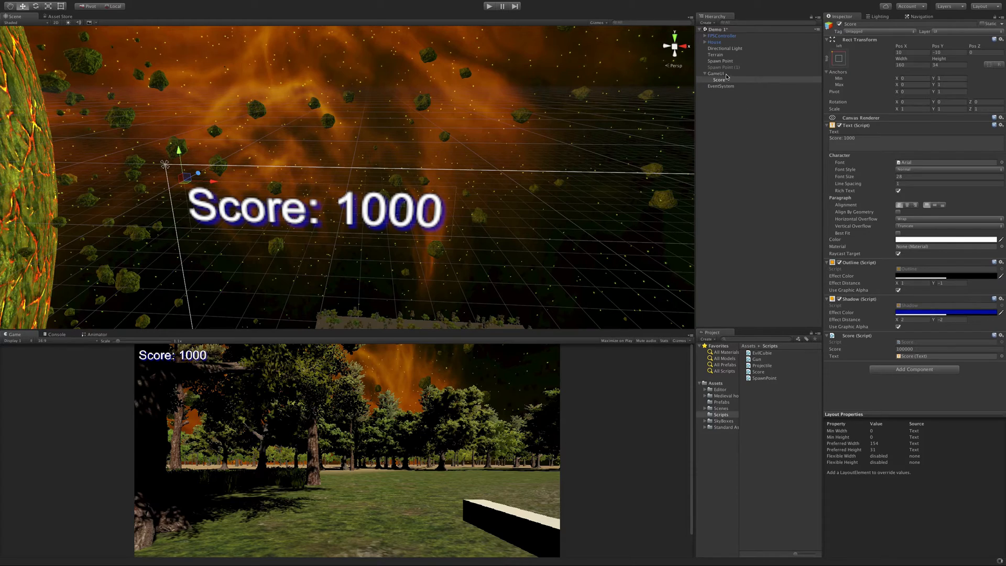
click(723, 43)
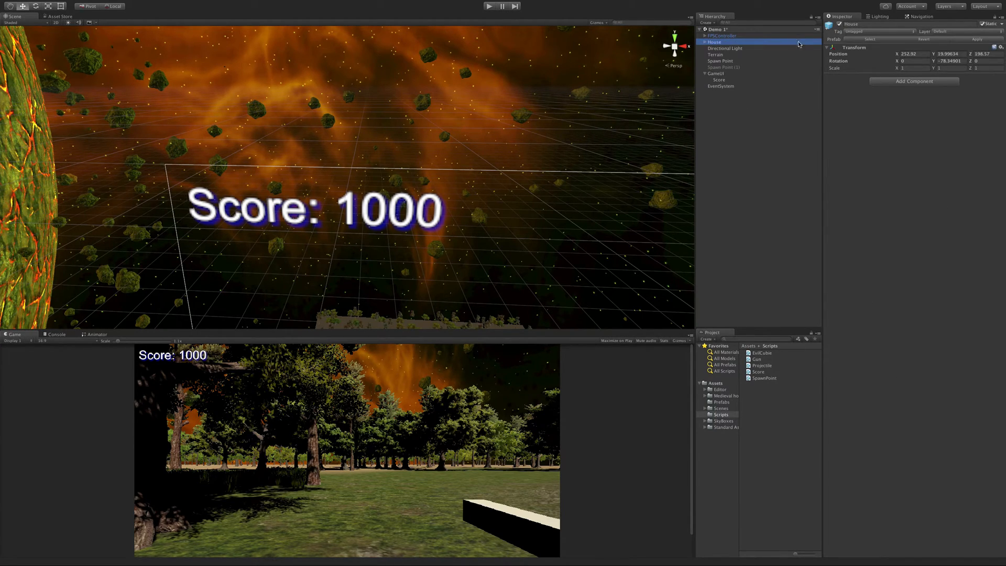
click(730, 36)
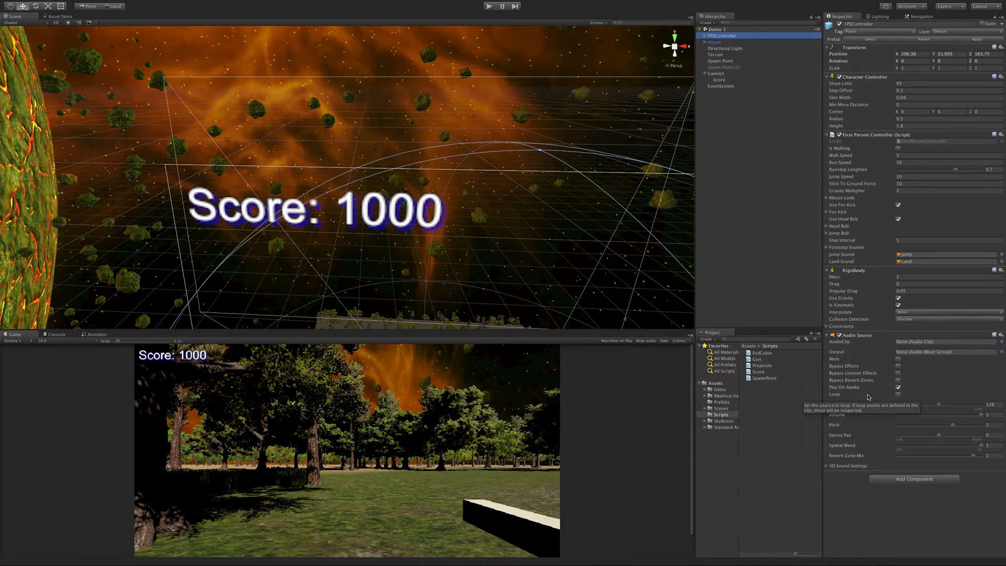
key(super+Tab)
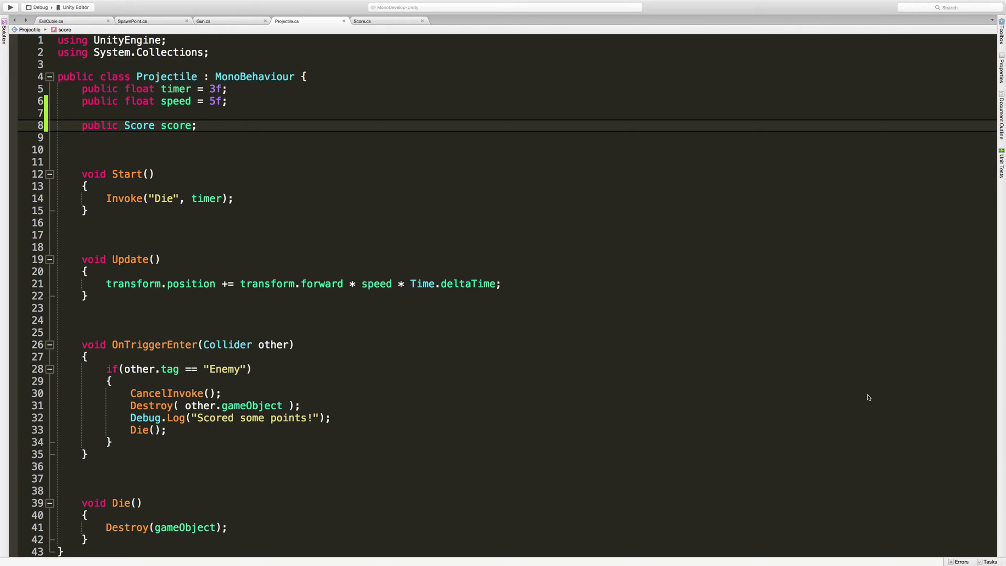
scroll(856, 409, down, 3)
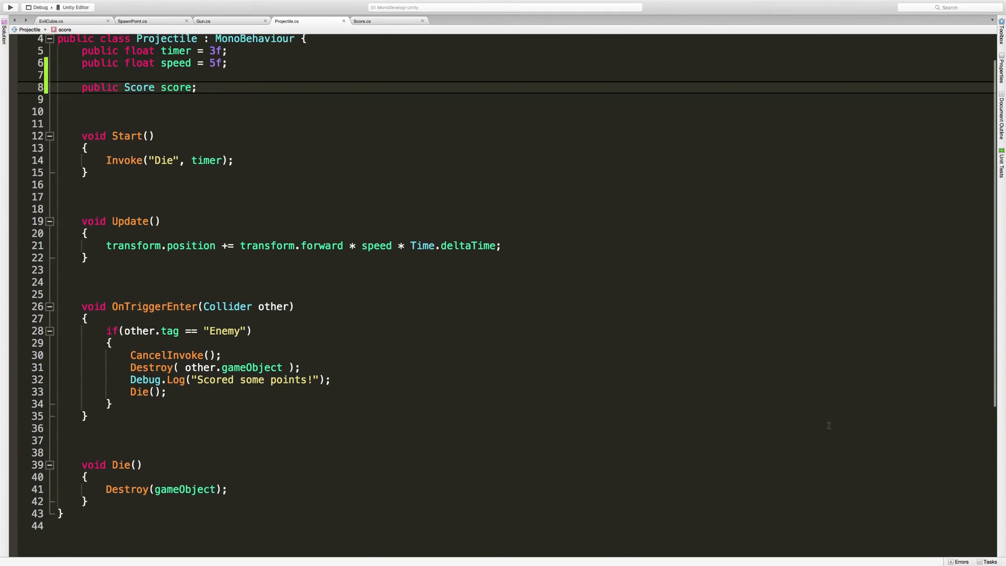
scroll(849, 417, down, 1)
scroll(590, 424, up, 4)
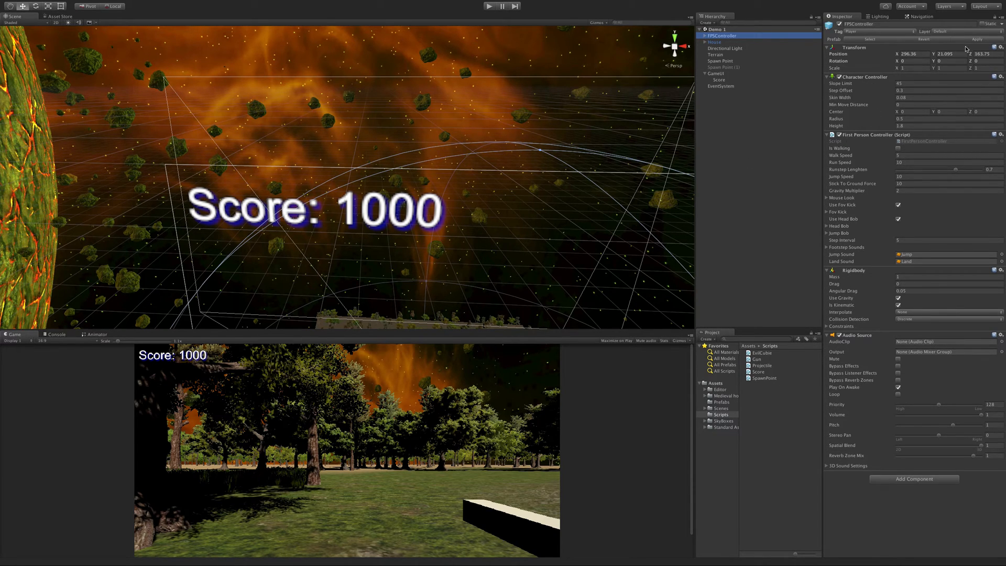
Switch to Projectile.cs and open blank lines beneath the public Score score; field.
key(super+Tab)
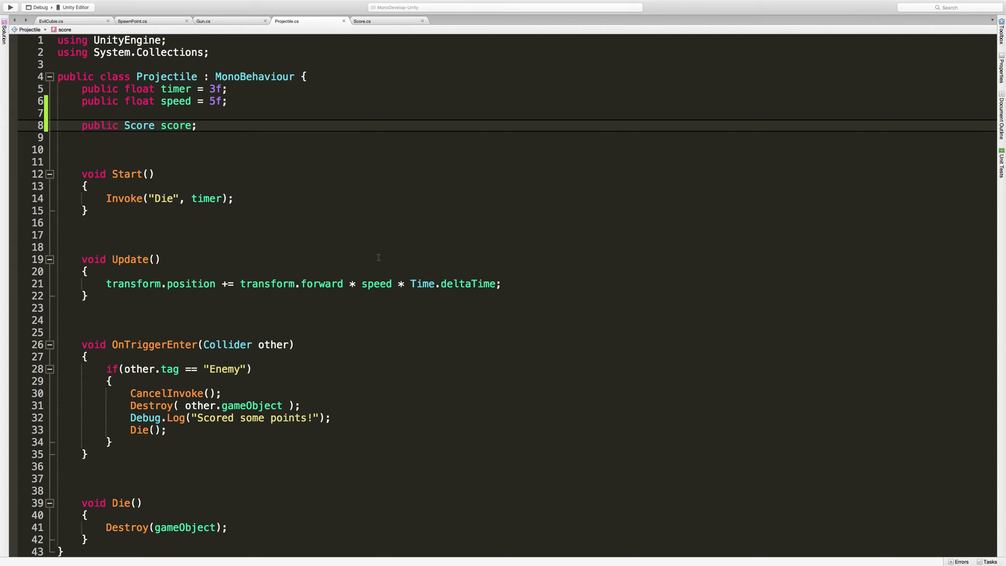
key(Return)
key(Return)
key(Return)
key(Return)
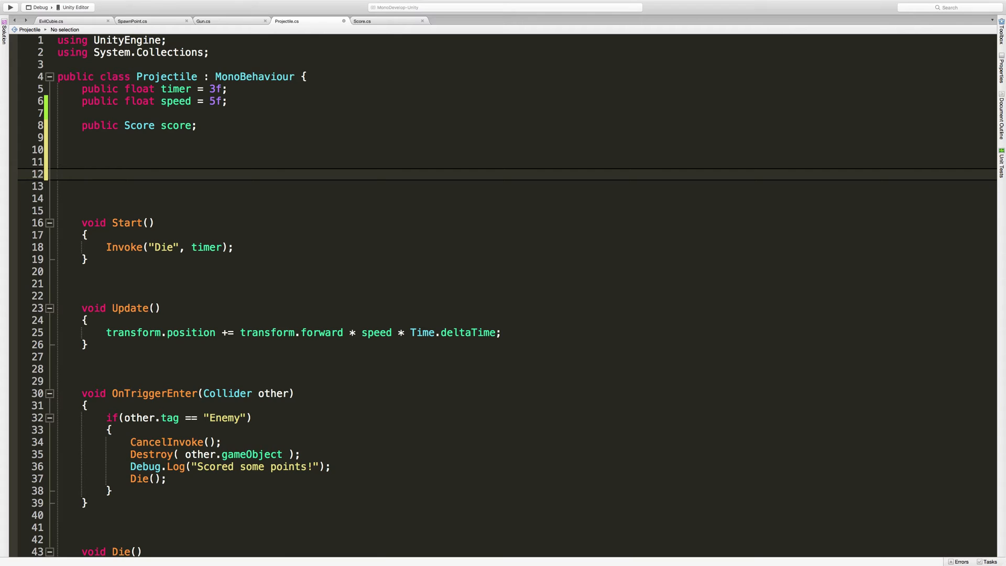
text(Awake())
Declare an empty void Awake() method with its braces in Projectile.
key(Return)
text({)
key(Return)
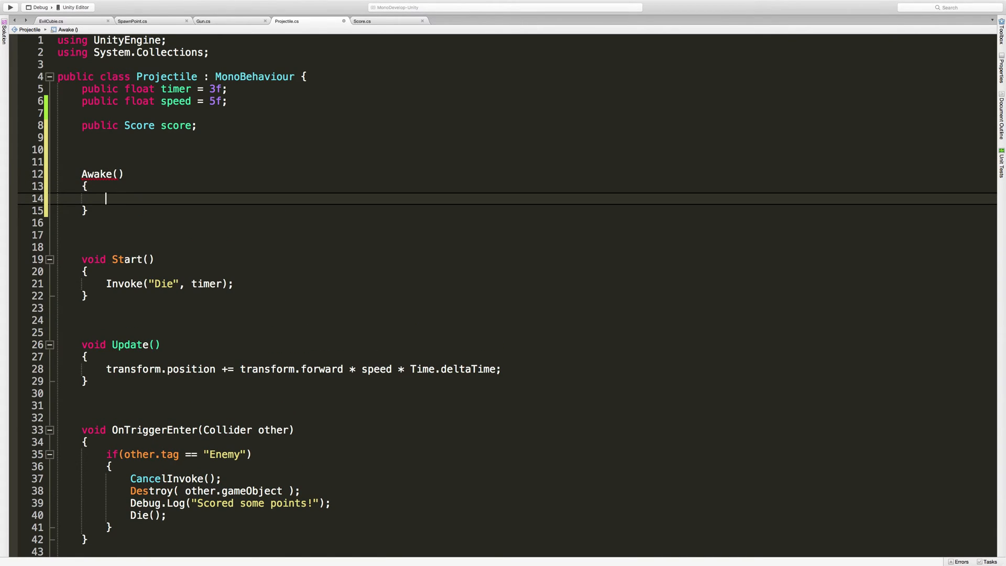
key(Up)
key(Up)
key(Left)
key(Left)
key(Left)
text(void)
key(Down)
key(Down)
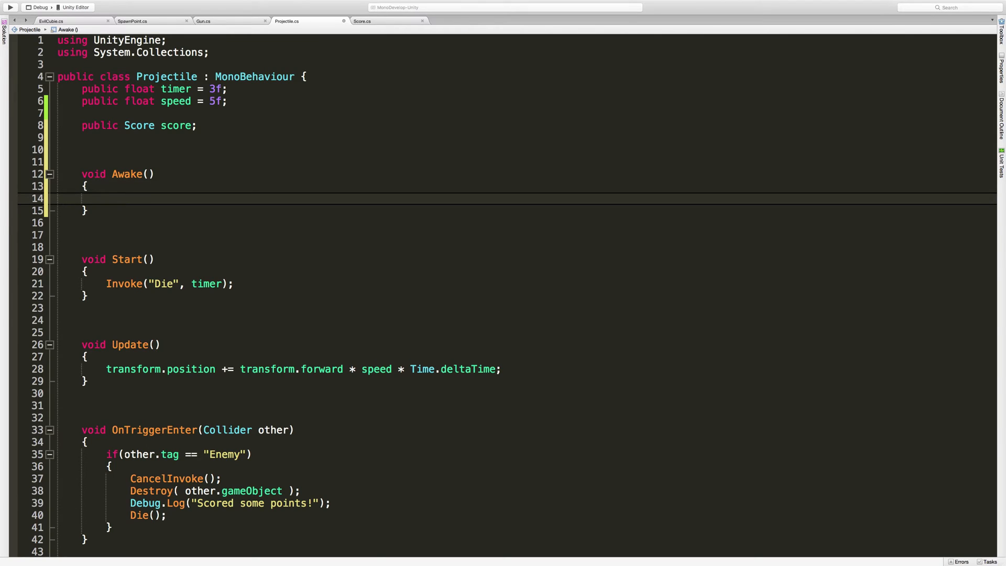
text(s)
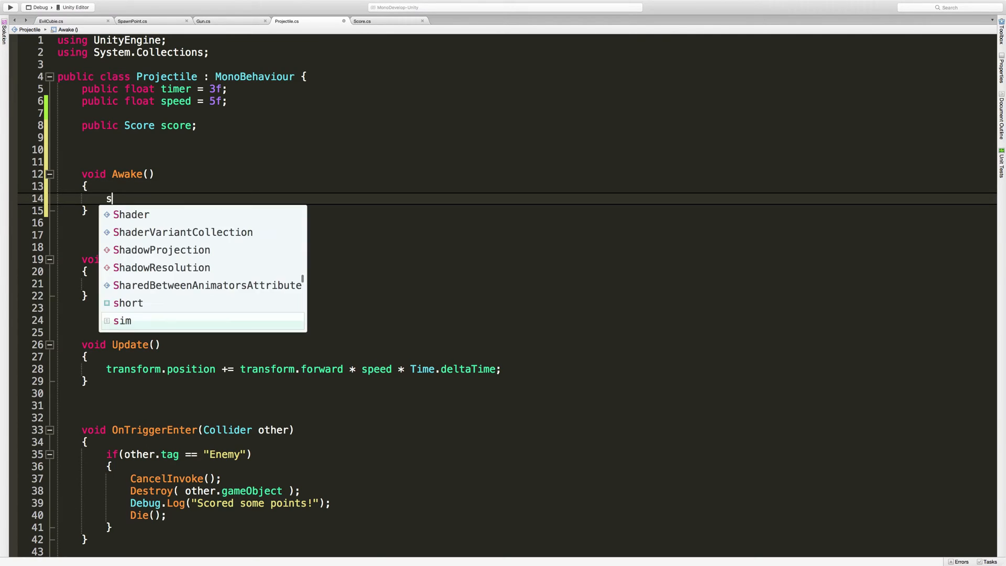
text(core = )
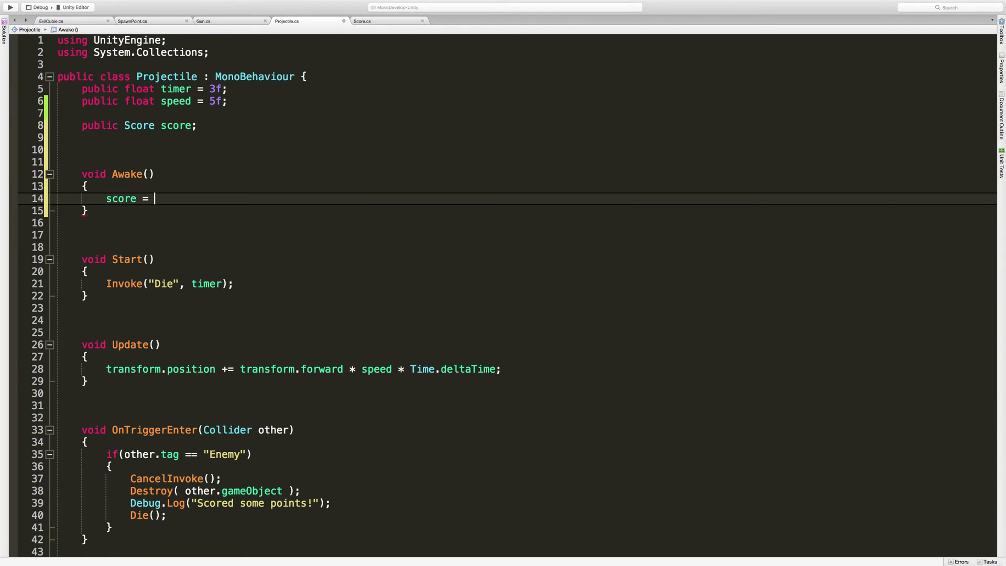
text(Get)
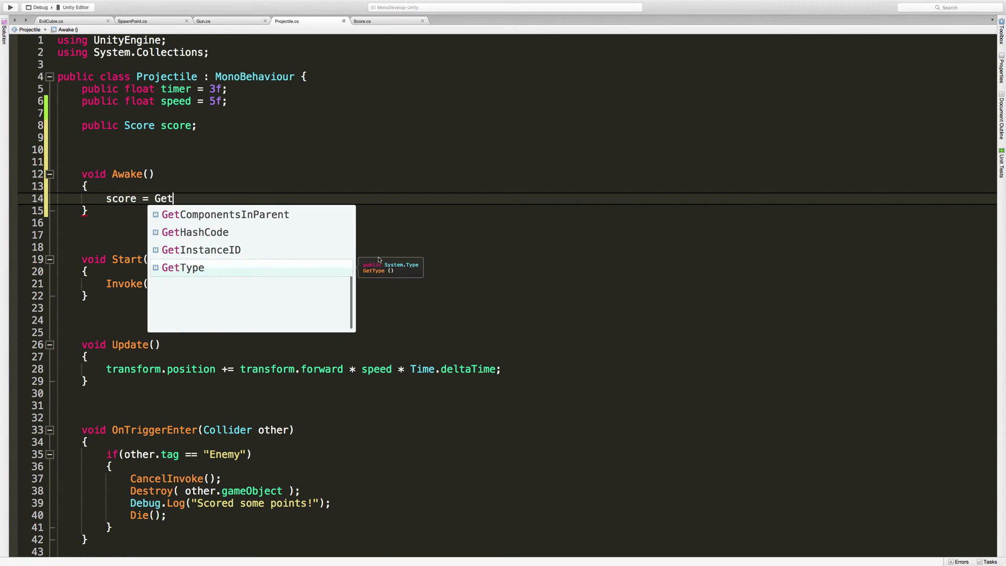
text(Objec)
Set score = GameObject.FindGameObjectWithTag("Score").GetComponent<Score>() inside Awake.
key(BackSpace)
key(BackSpace)
key(BackSpace)
key(BackSpace)
key(BackSpace)
key(BackSpace)
key(BackSpace)
text(ame)
key(Return)
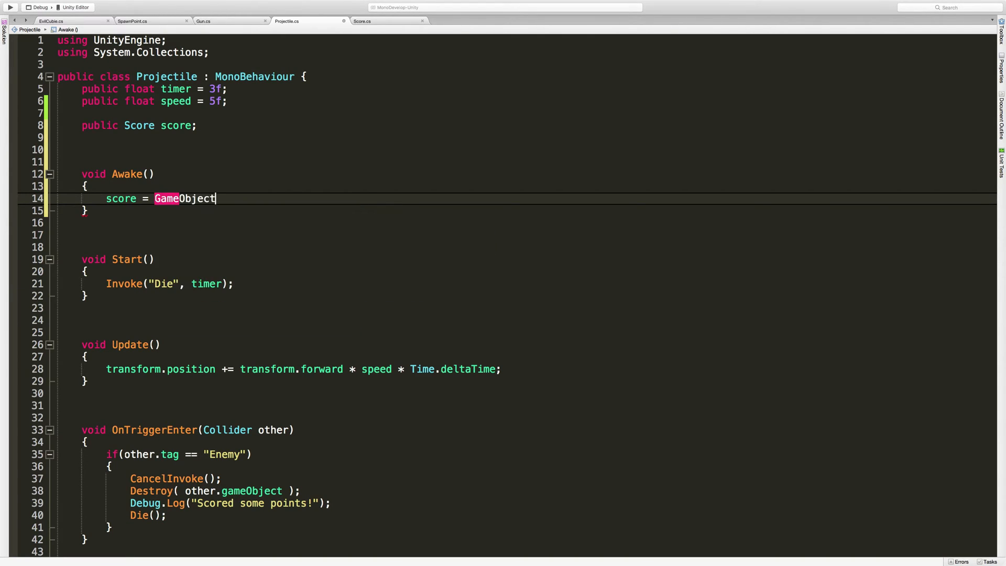
text(.Find)
key(Down)
key(Down)
key(Return)
text(()
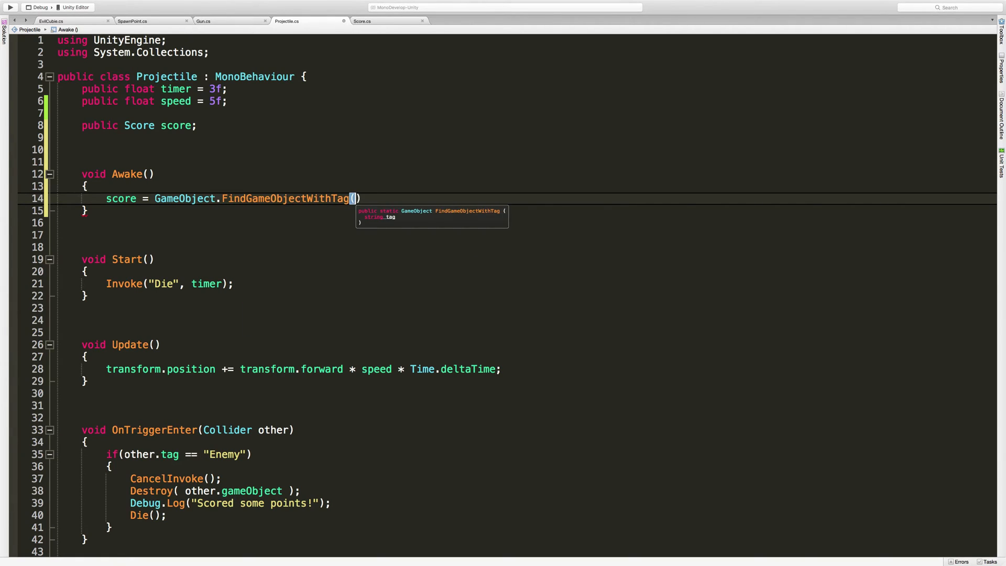
text("Score)
key(Right)
key(Right)
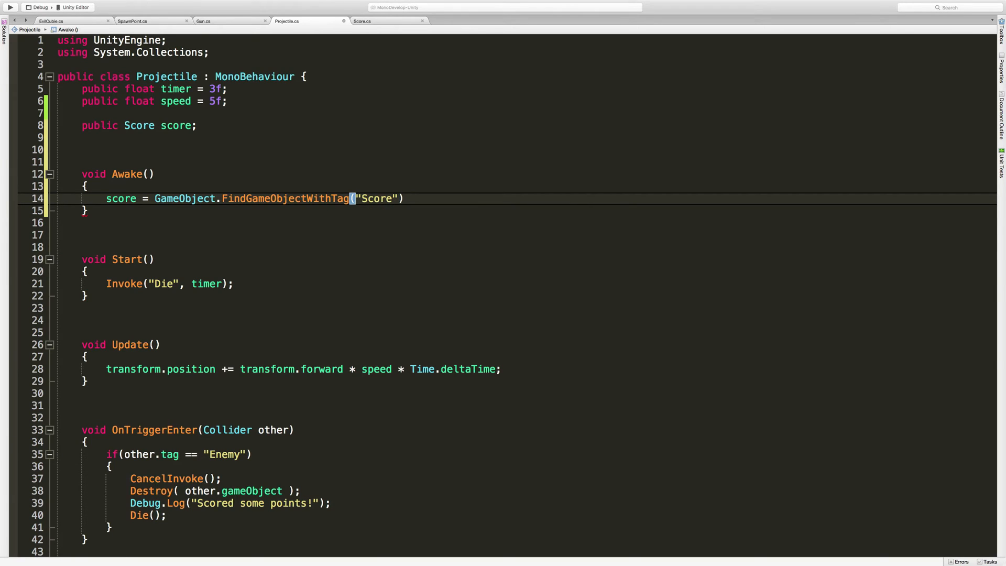
text(.)
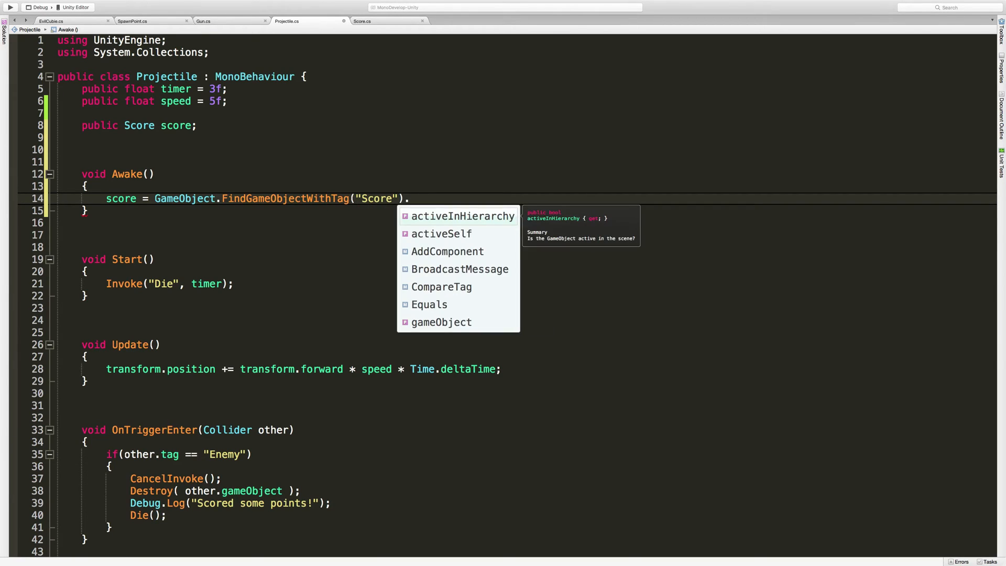
text(Sco)
key(BackSpace)
key(BackSpace)
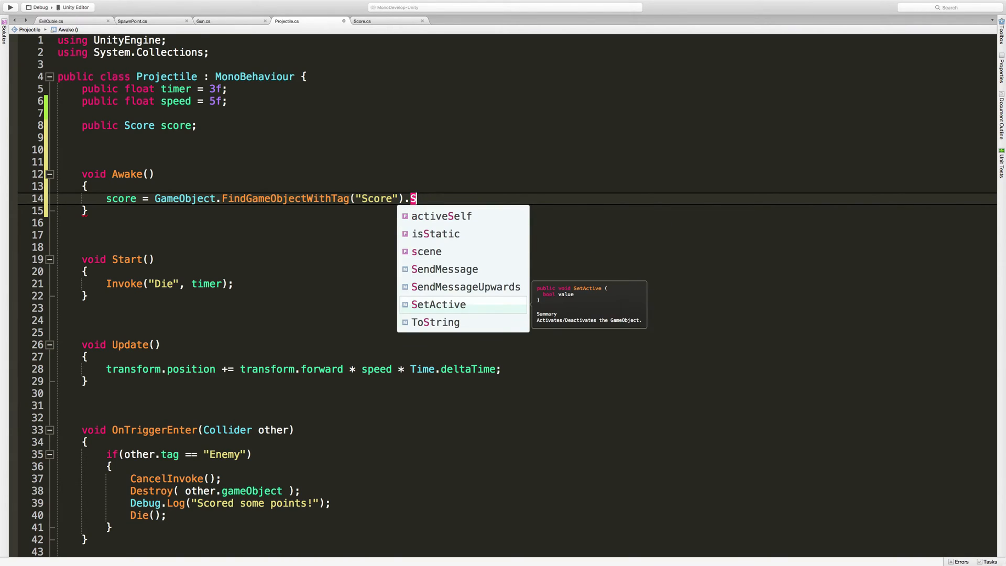
key(BackSpace)
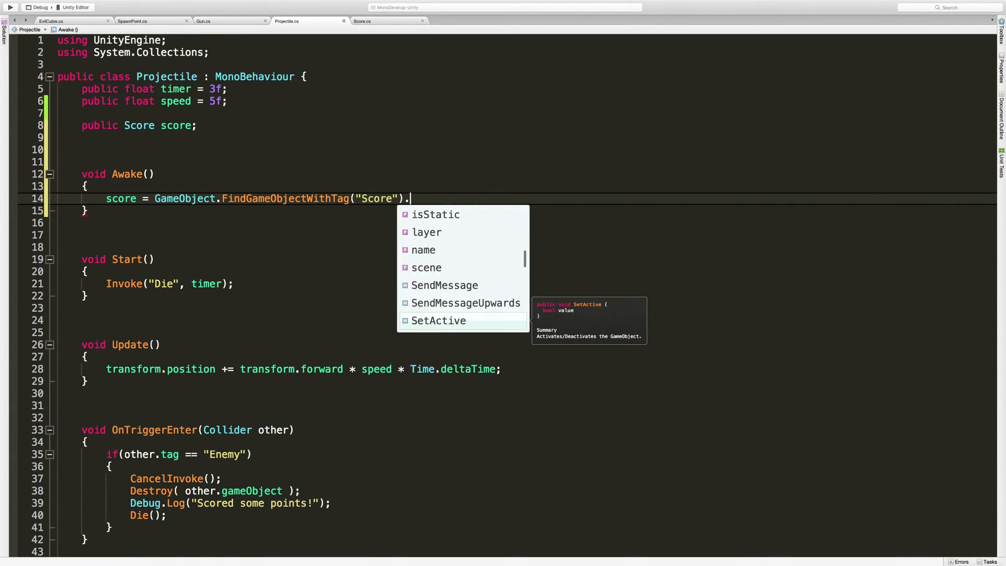
text(get)
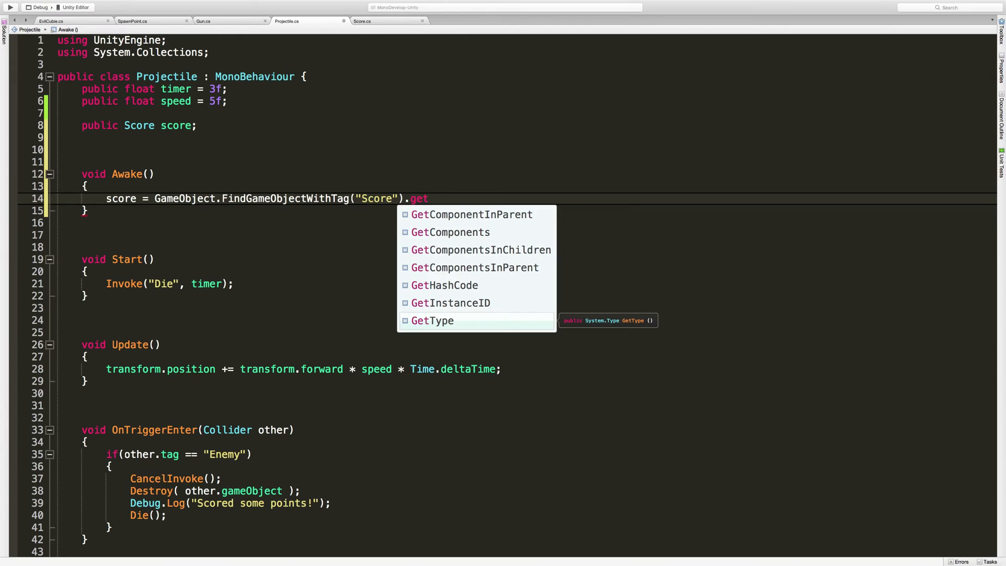
text(Com)
key(Return)
text(<)
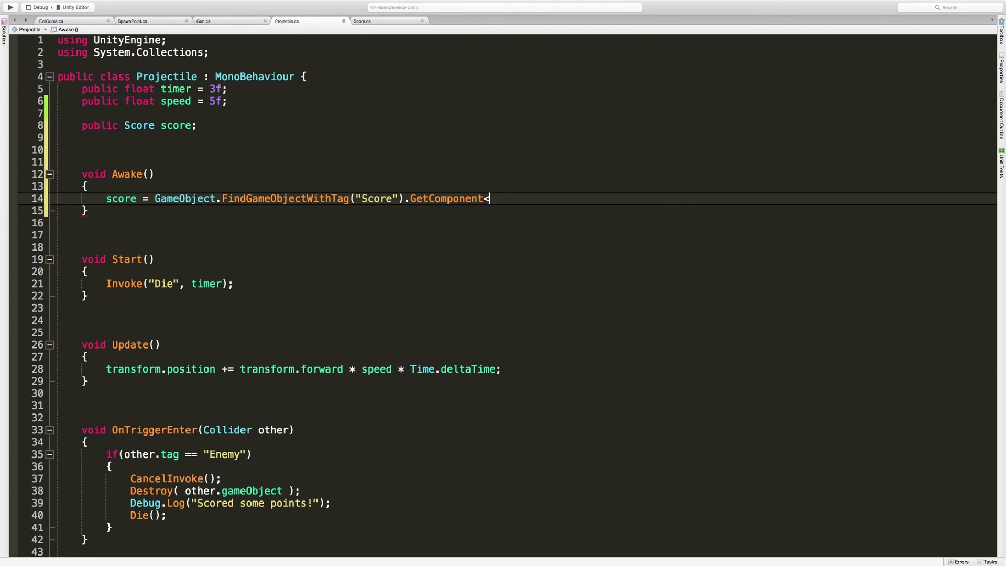
text(Score)
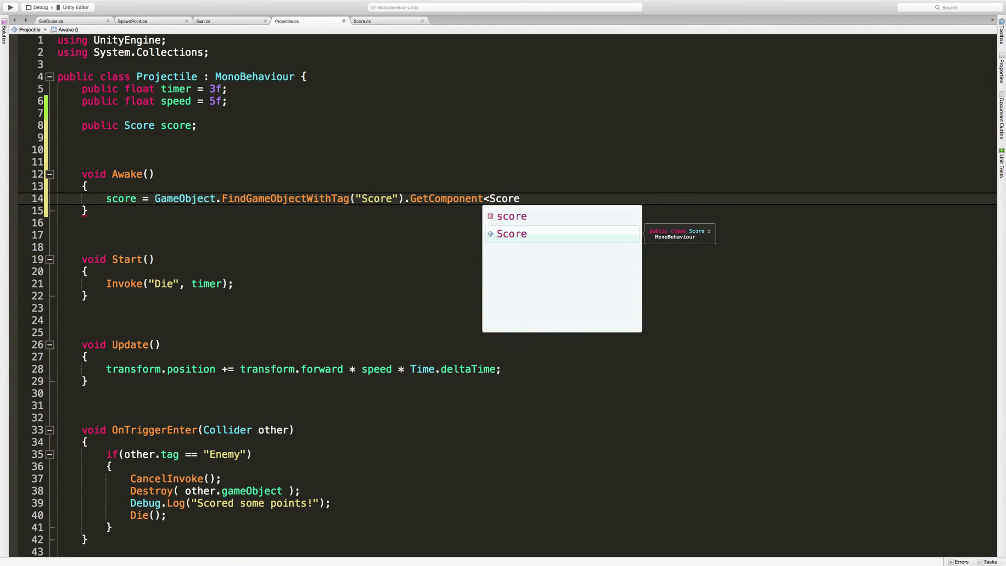
text(>)
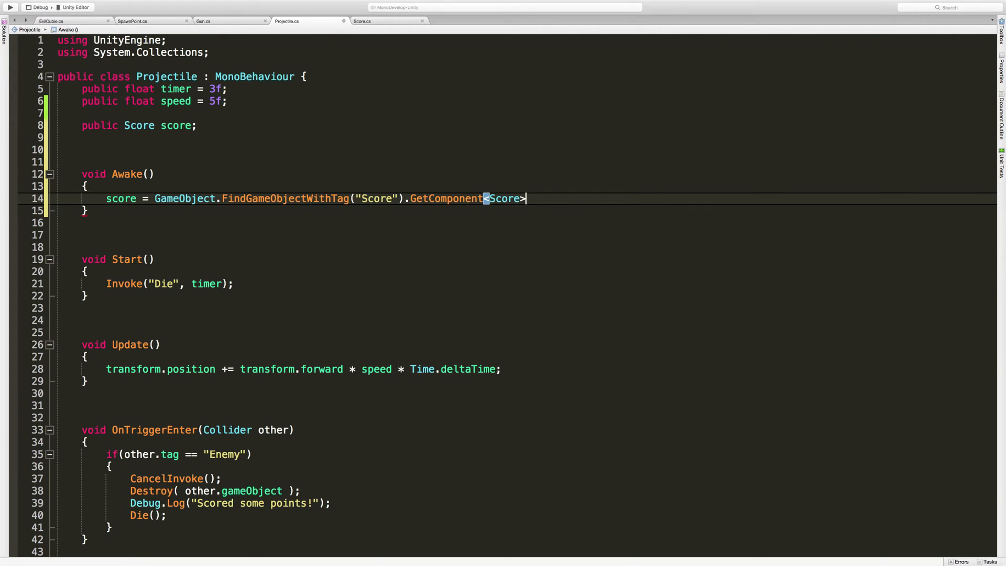
text(();)
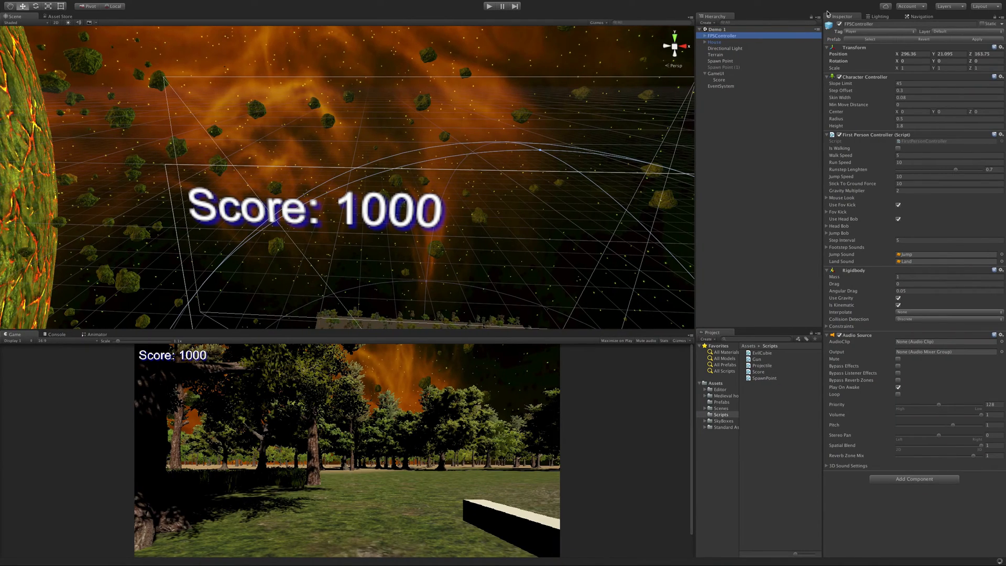
Add a new 'Score' tag through the Tags and Layers settings.
click(884, 35)
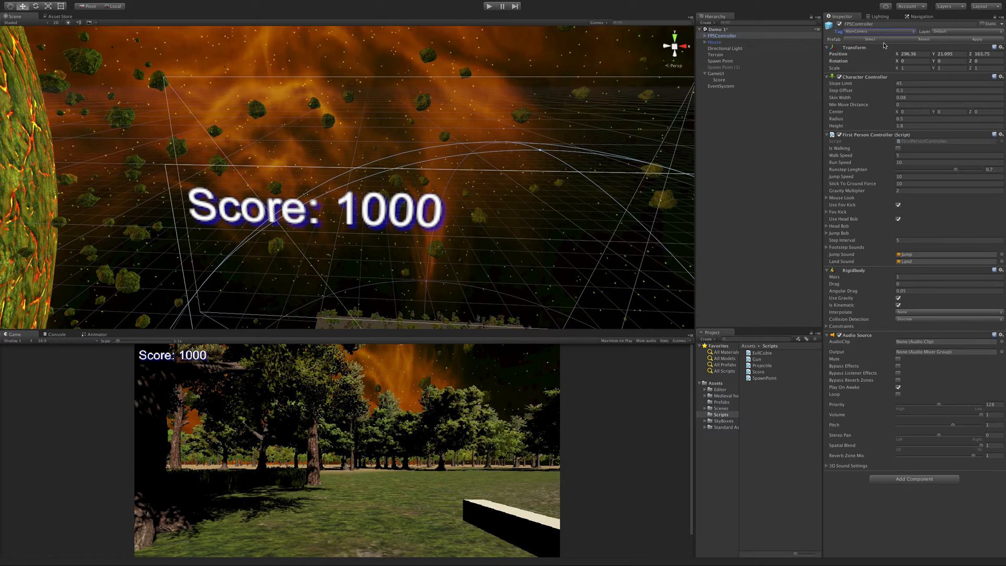
click(885, 33)
click(880, 33)
click(885, 31)
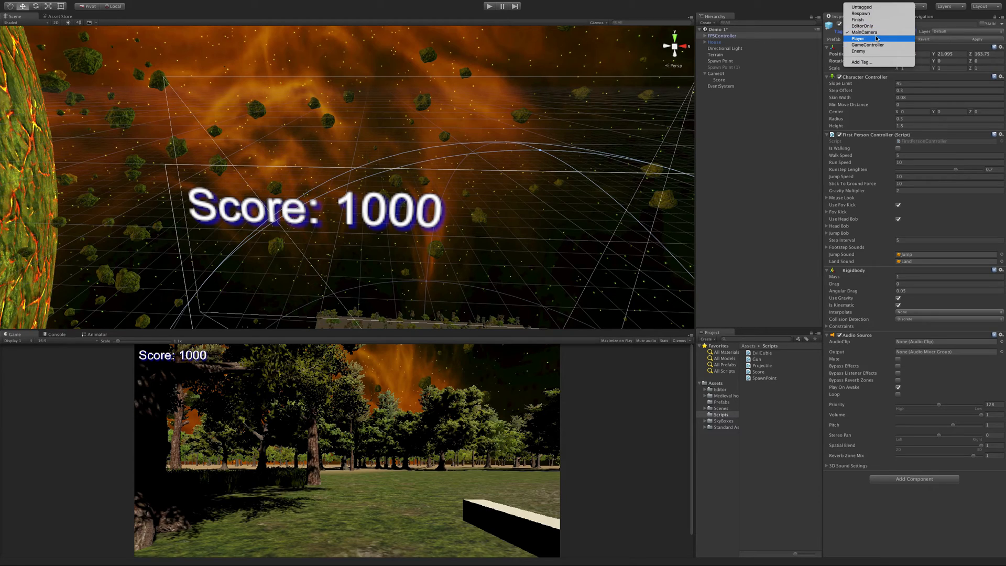
click(888, 35)
click(886, 32)
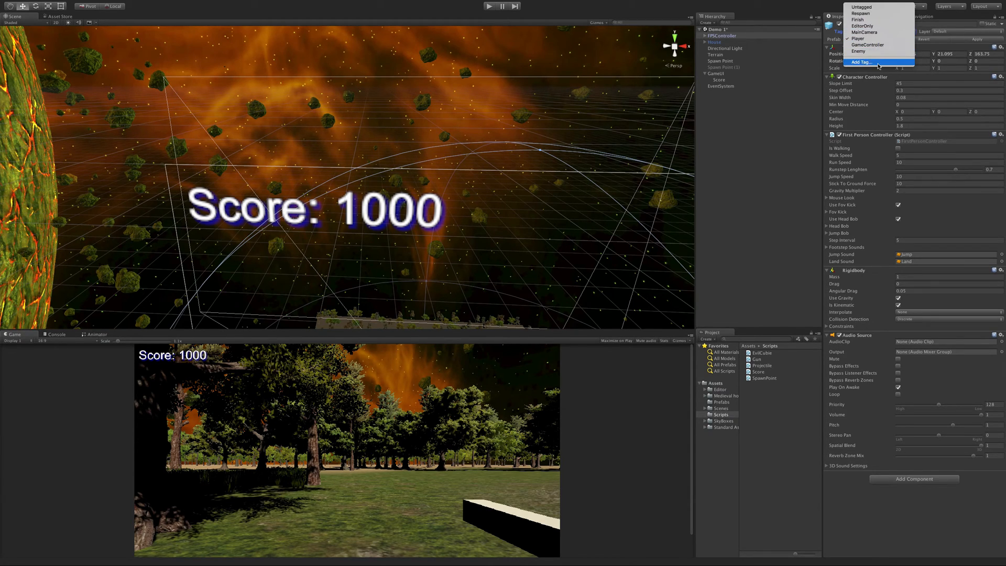
click(867, 63)
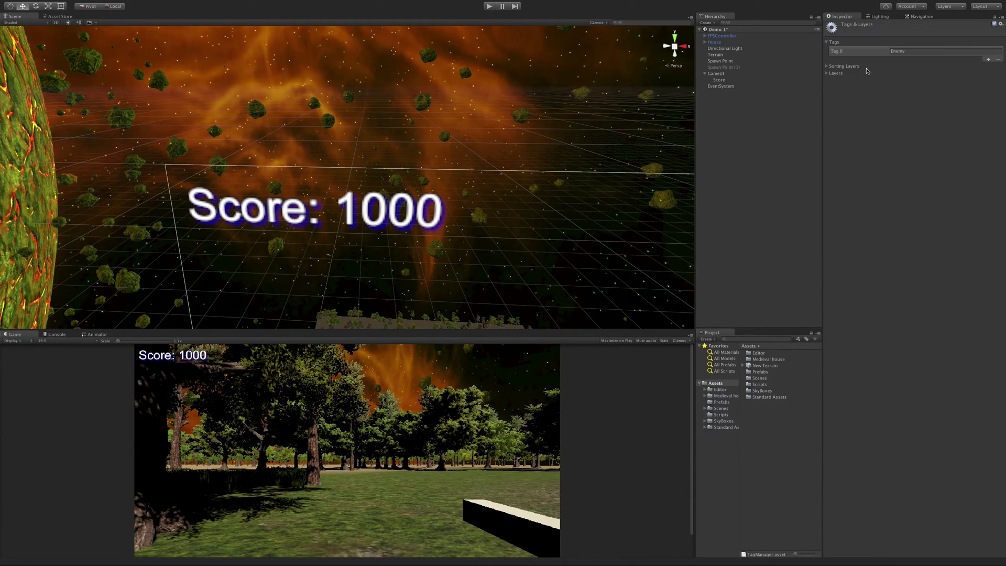
click(988, 59)
click(925, 58)
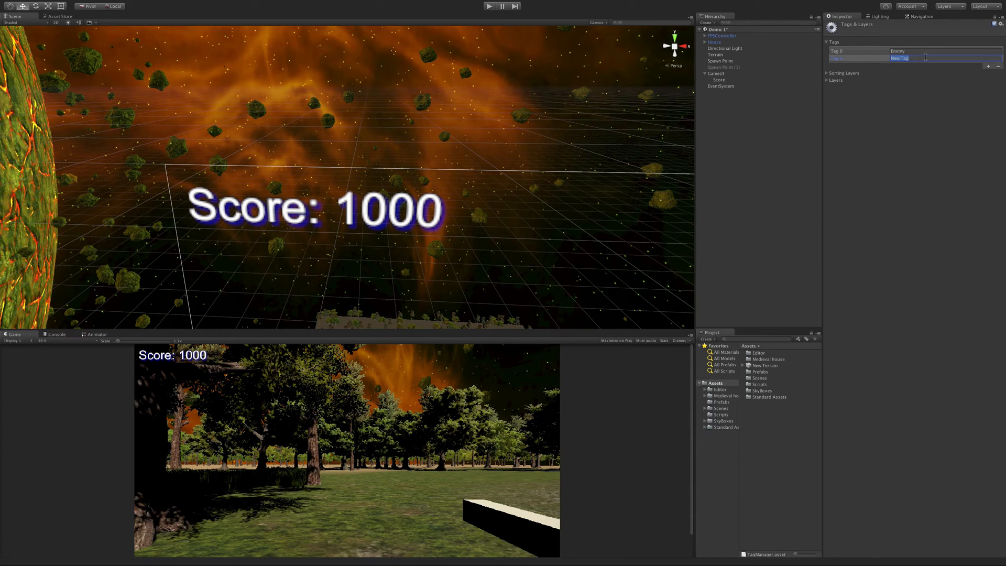
text(Score)
Assign the Score tag to the Score text object, then reselect the FPSController.
click(742, 81)
click(861, 31)
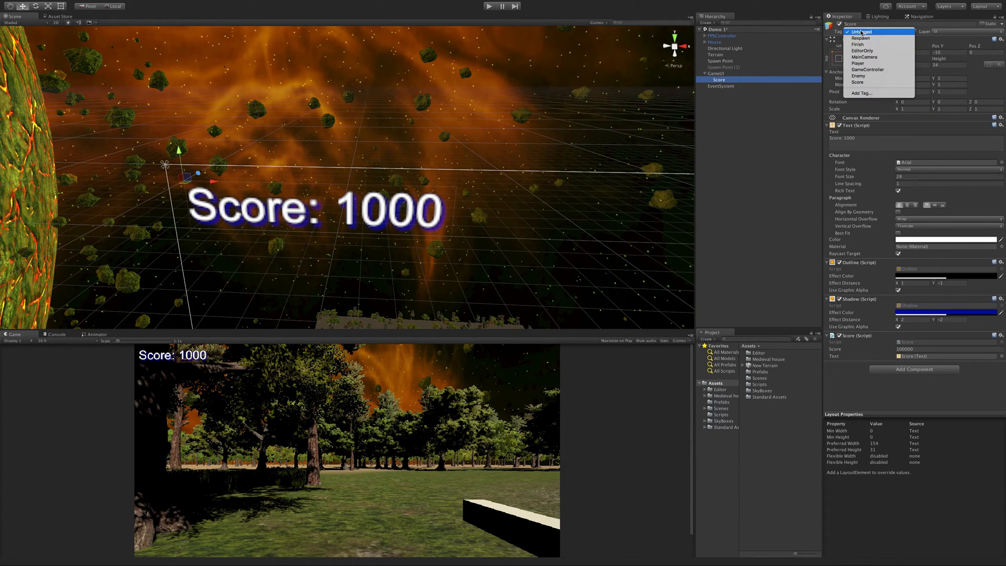
click(873, 83)
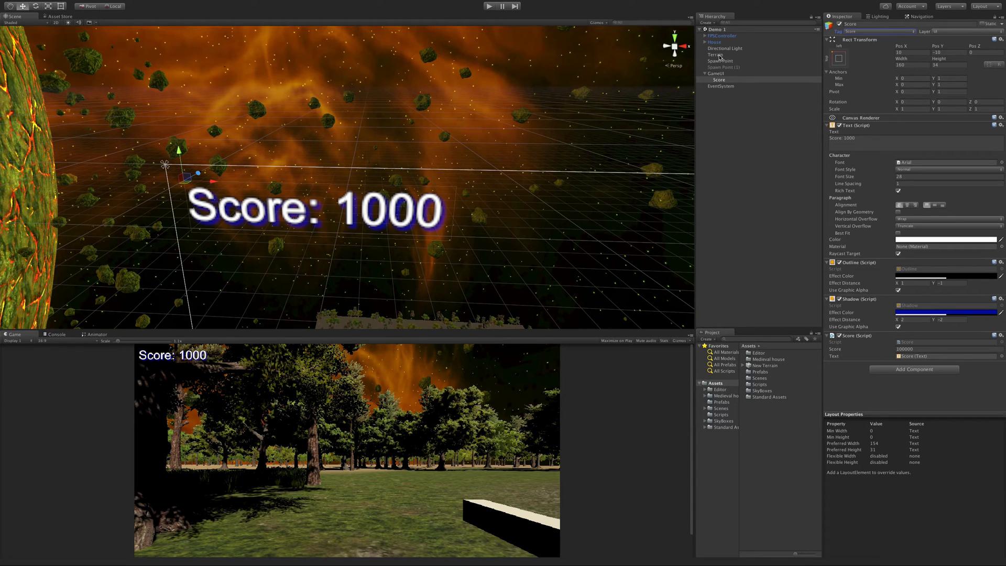
click(723, 35)
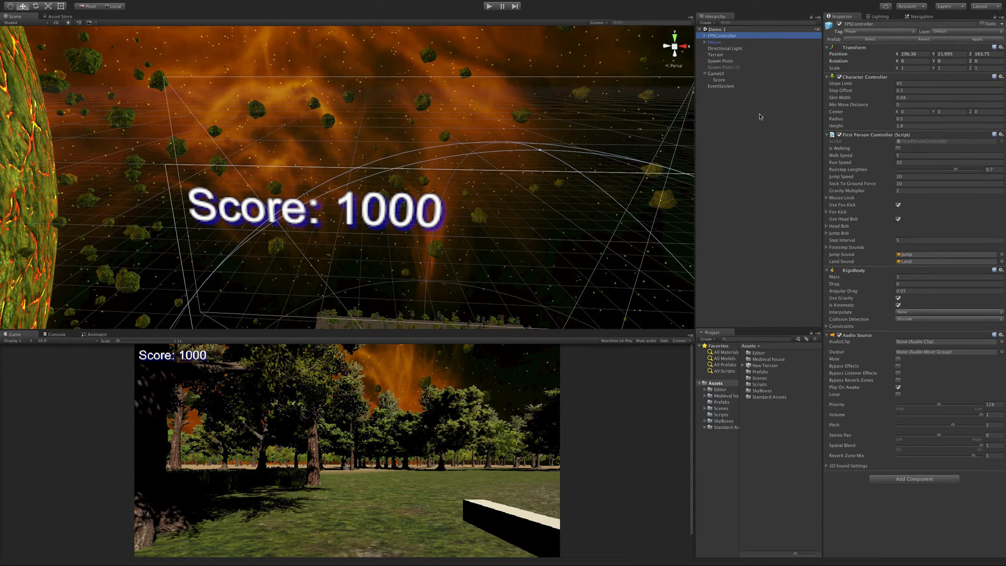
key(ctrl+Left)
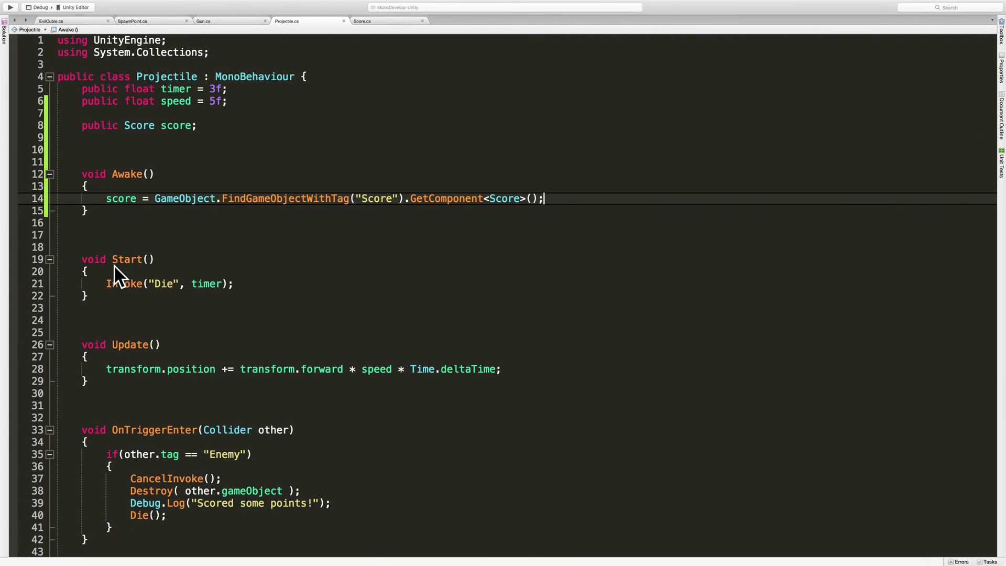
click(187, 184)
key(Return)
text(G)
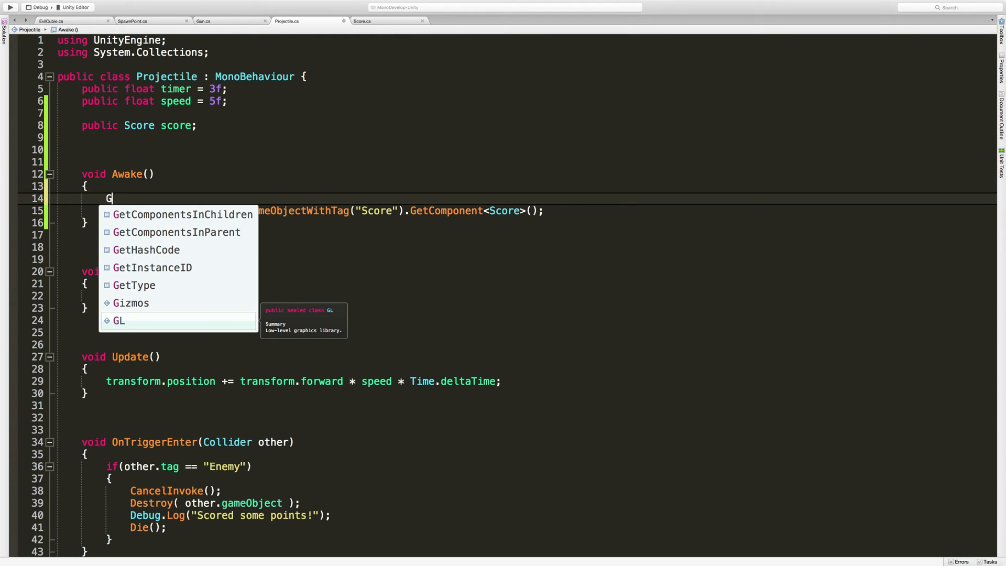
text(ameObject )
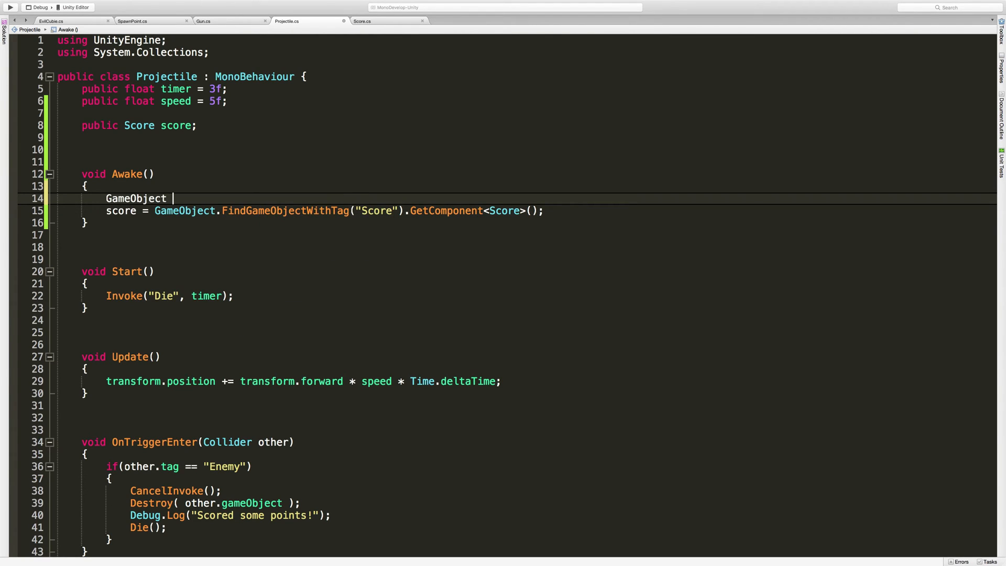
text(temp )
text( =)
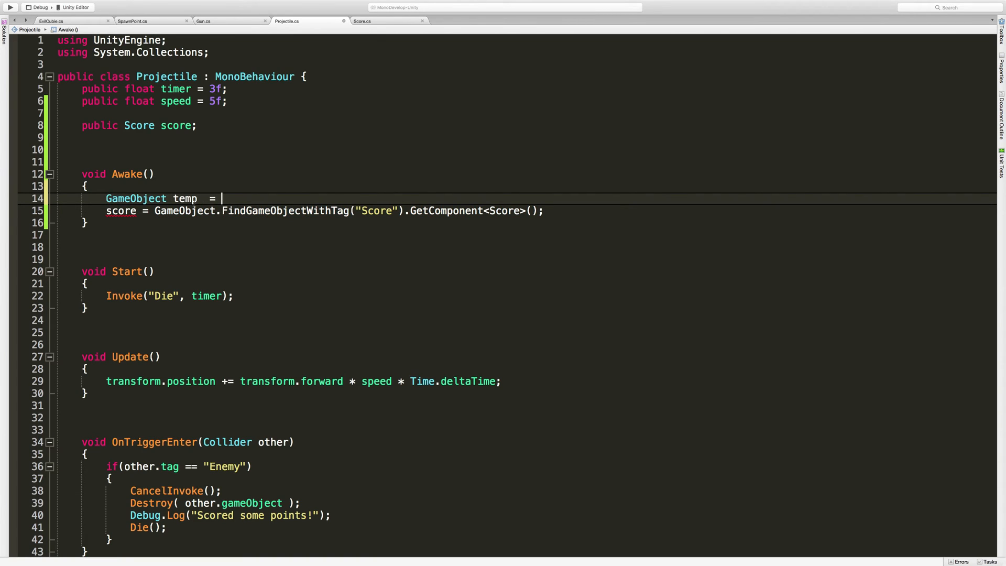
drag(154, 211, 543, 210)
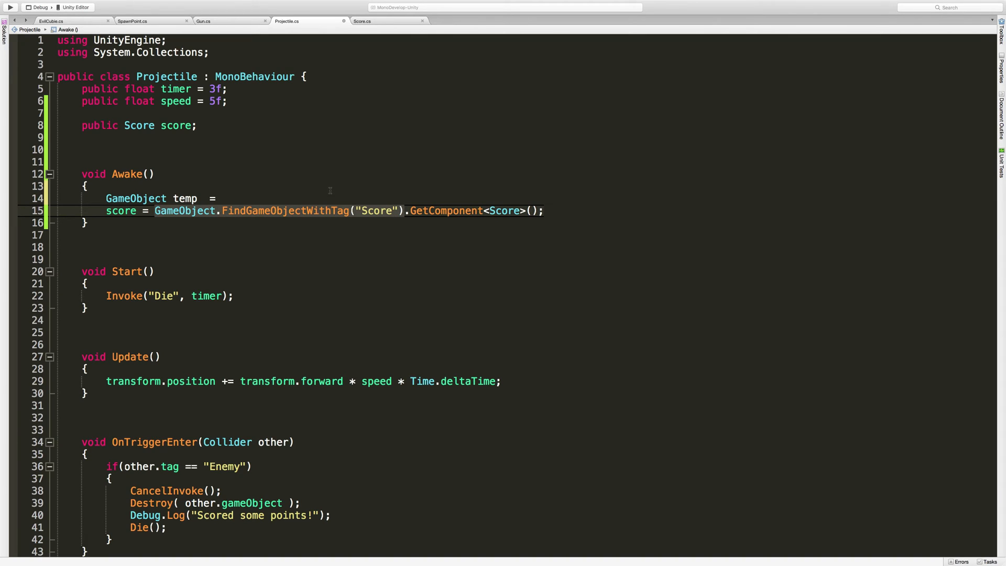
click(274, 199)
text(GameObject.FindGameObjectWithTag("Score"))
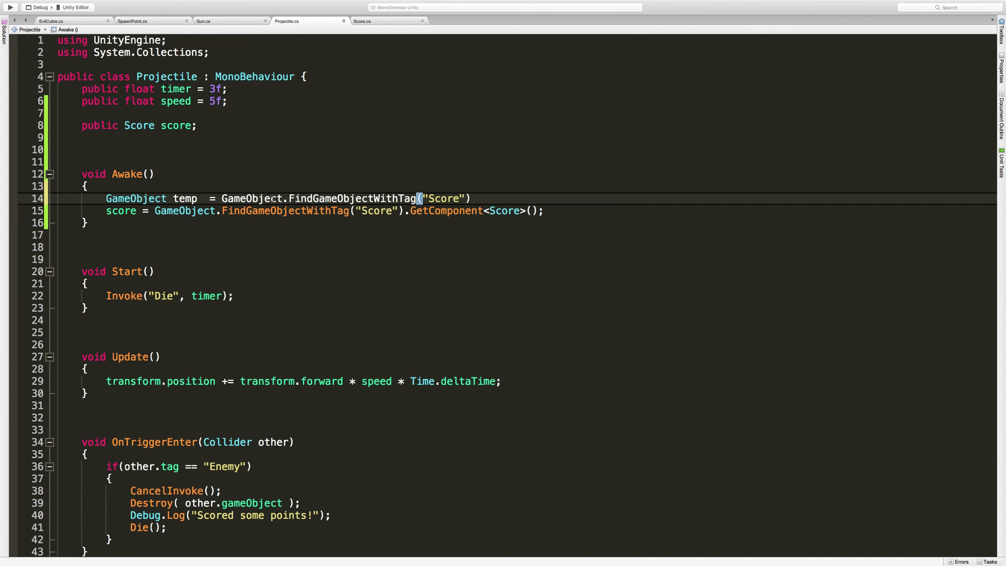
text(;)
key(Return)
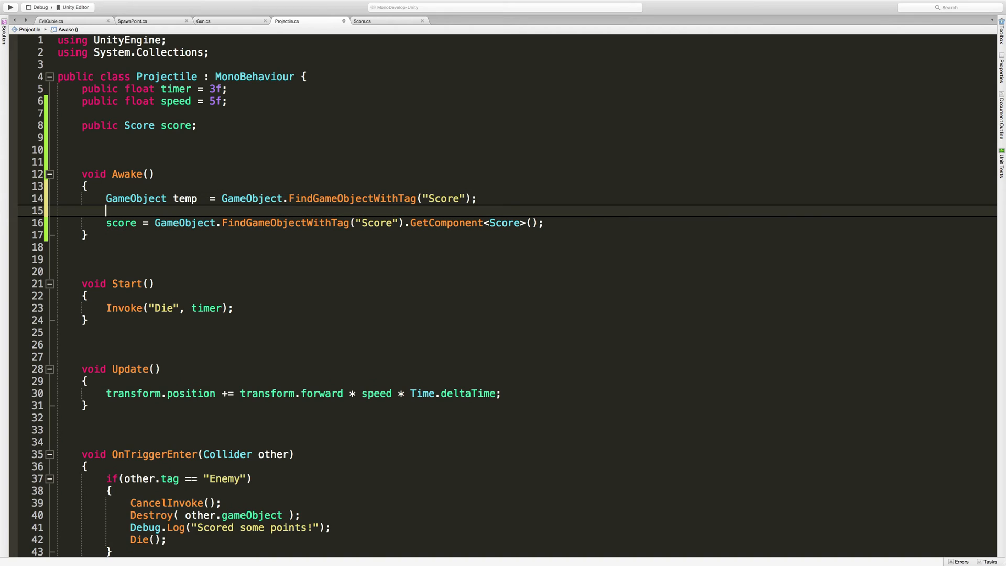
text(score = )
text(temp.Get)
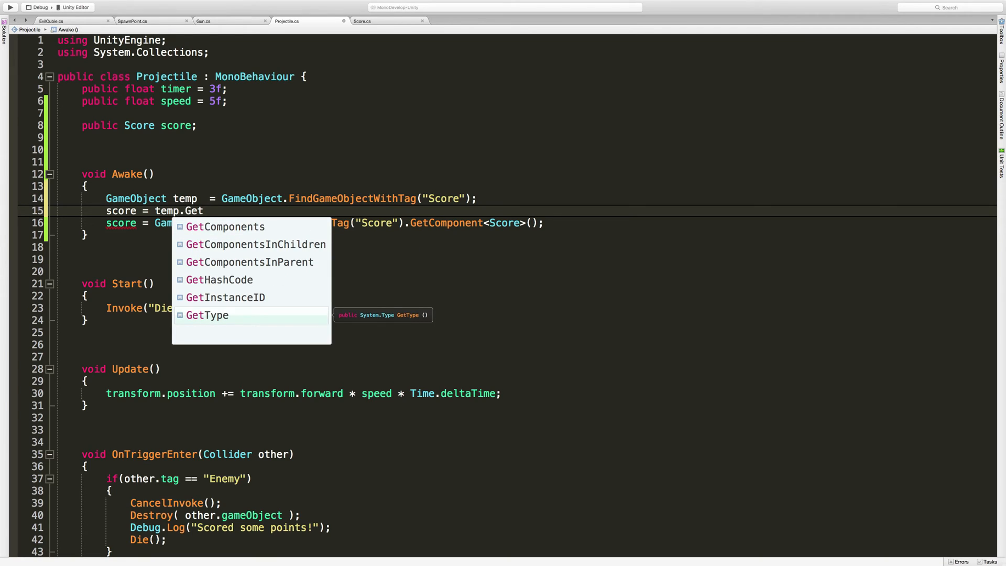
drag(406, 223, 546, 223)
key(ctrl+c)
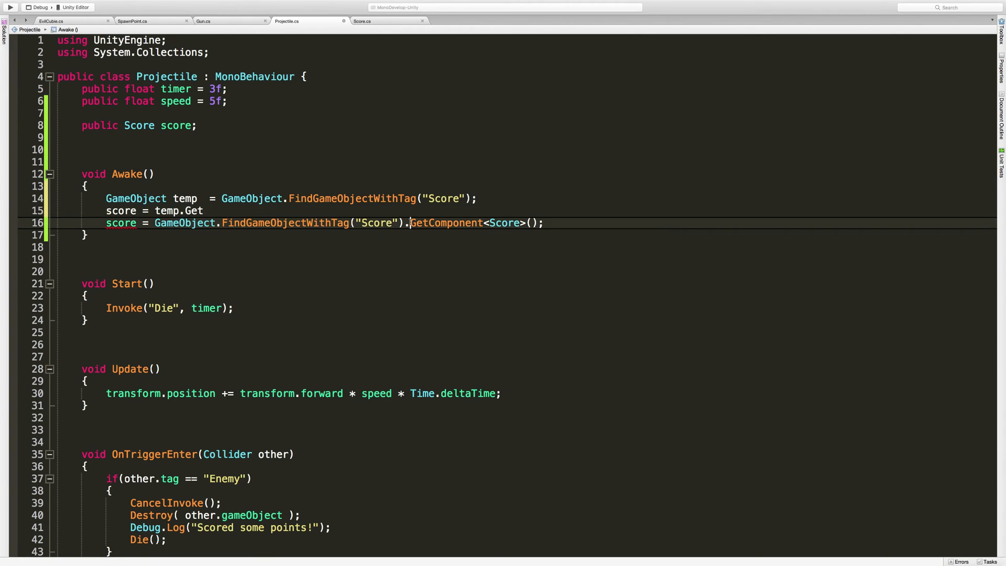
click(220, 211)
key(BackSpace)
key(BackSpace)
key(BackSpace)
key(BackSpace)
text(.)
key(ctrl+v)
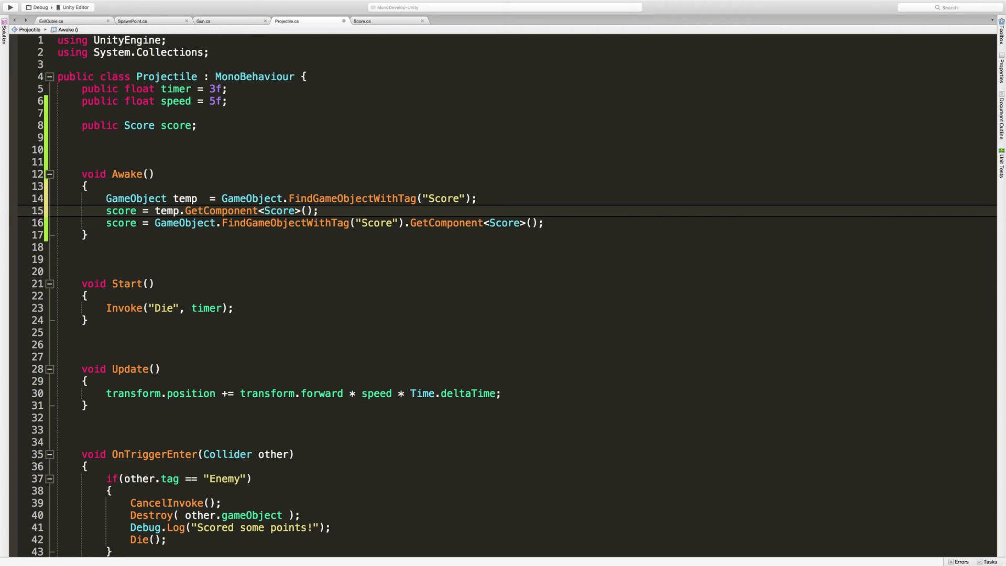
drag(107, 198, 544, 222)
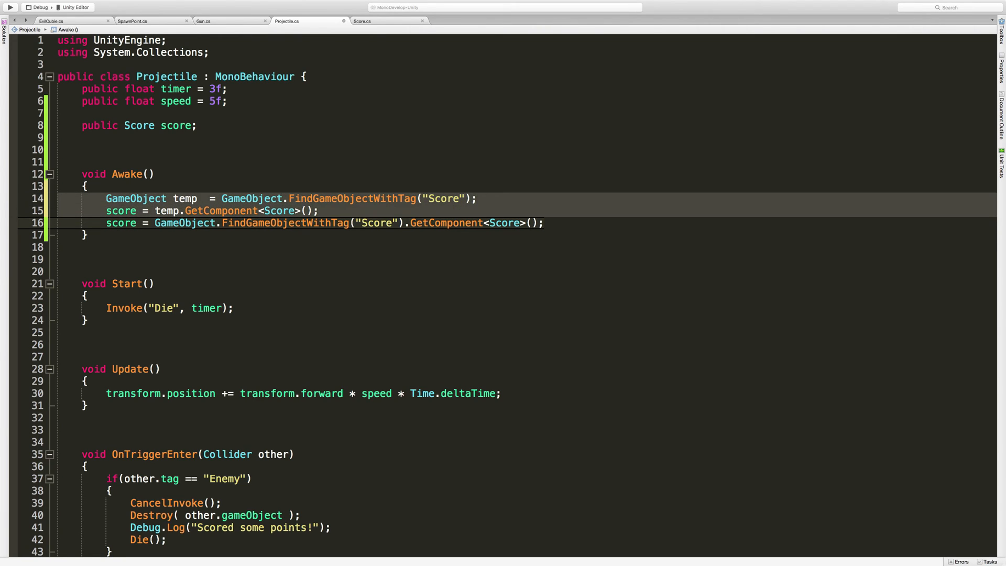
key(Delete)
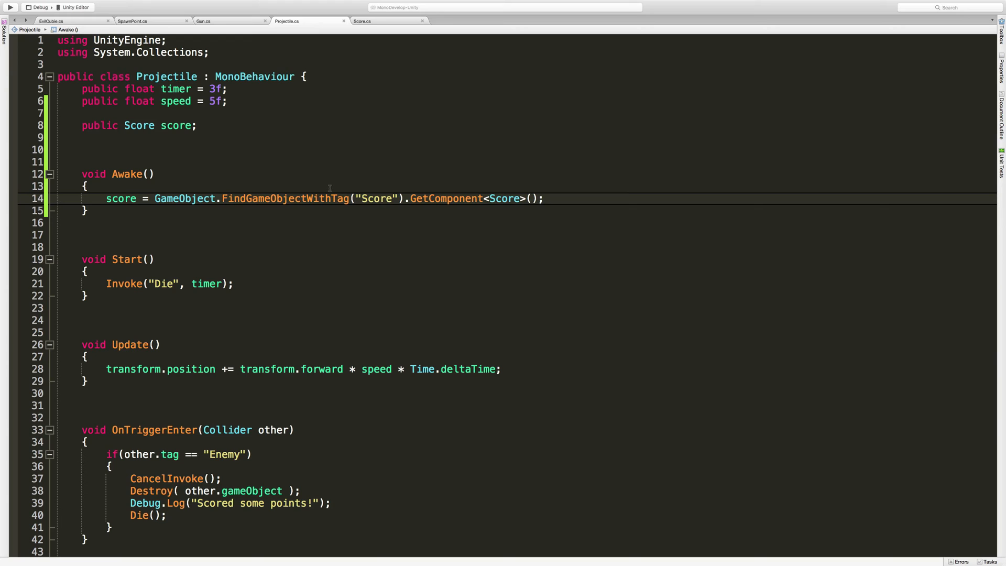
key(super+Tab)
scroll(166, 230, down, 8)
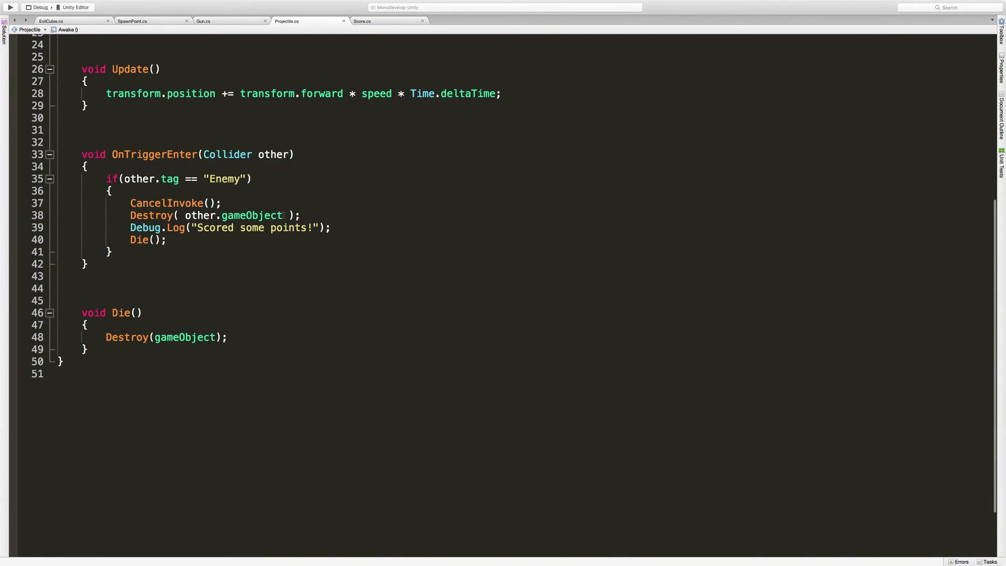
Insert score.Add(100); after the Debug.Log line in OnTriggerEnter using autocomplete.
click(341, 226)
key(Return)
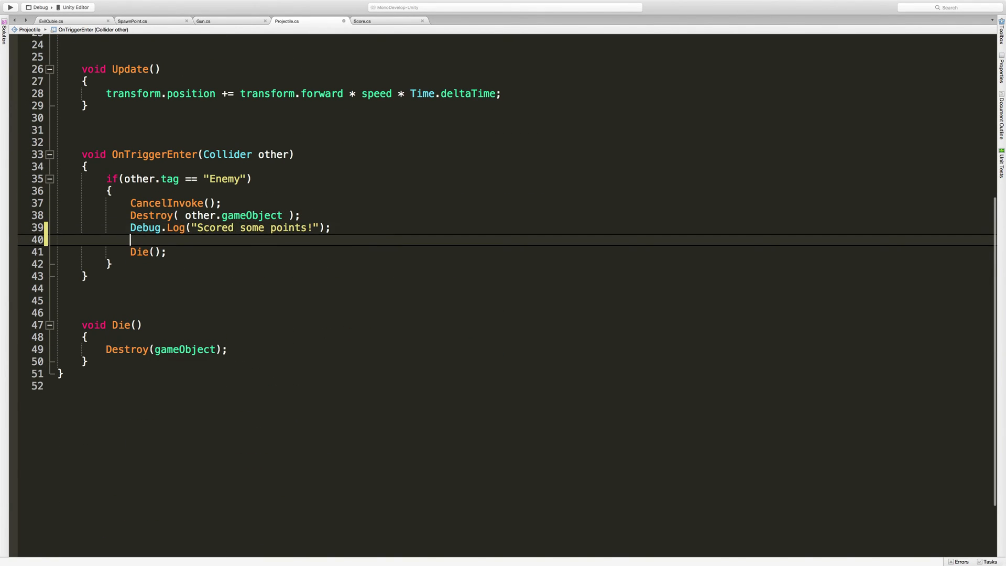
text(scor)
key(Return)
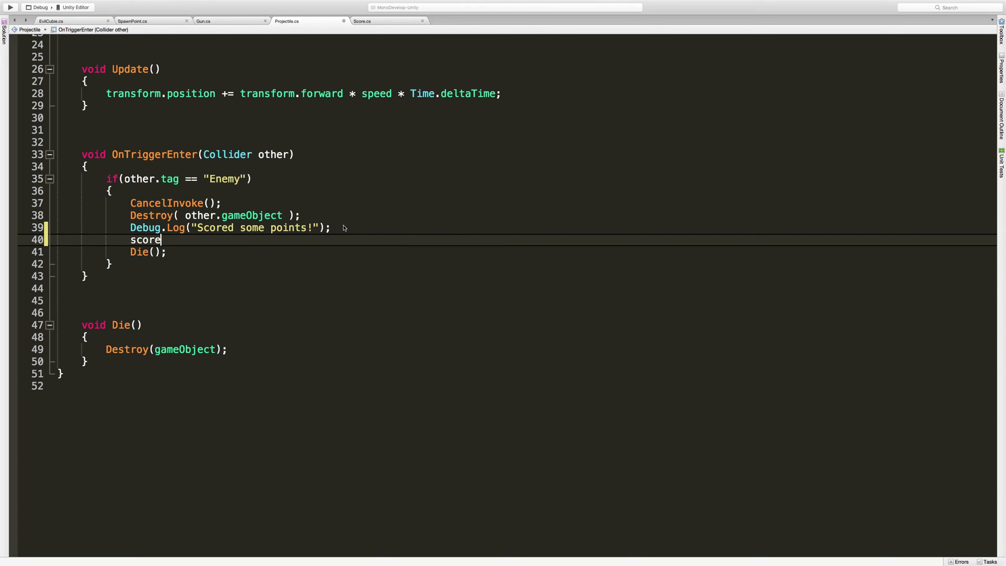
text(.Add)
key(Return)
text(()
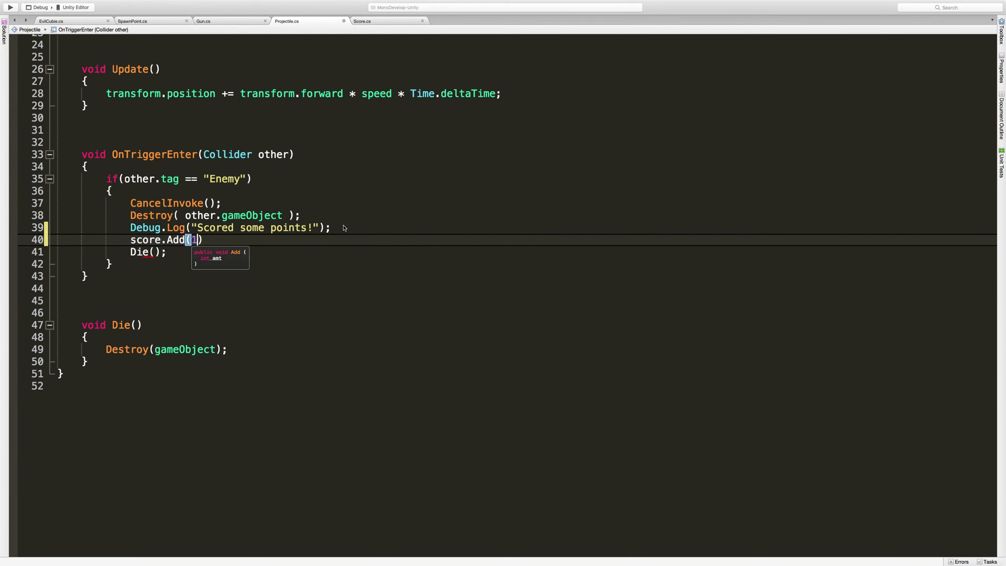
text(100)
key(Escape)
key(Down)
key(Up)
key(End)
text(;)
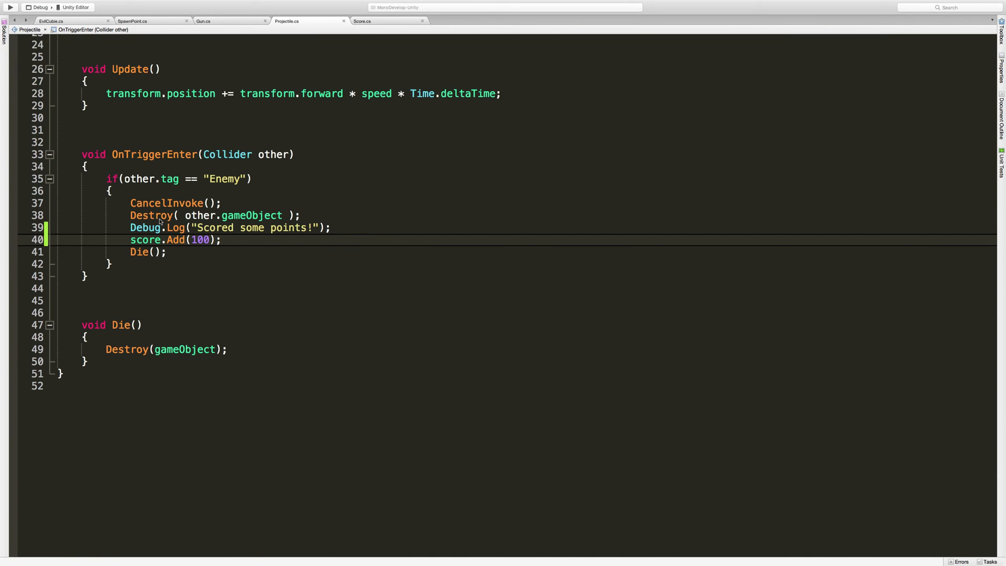
click(213, 168)
scroll(224, 165, up, 5)
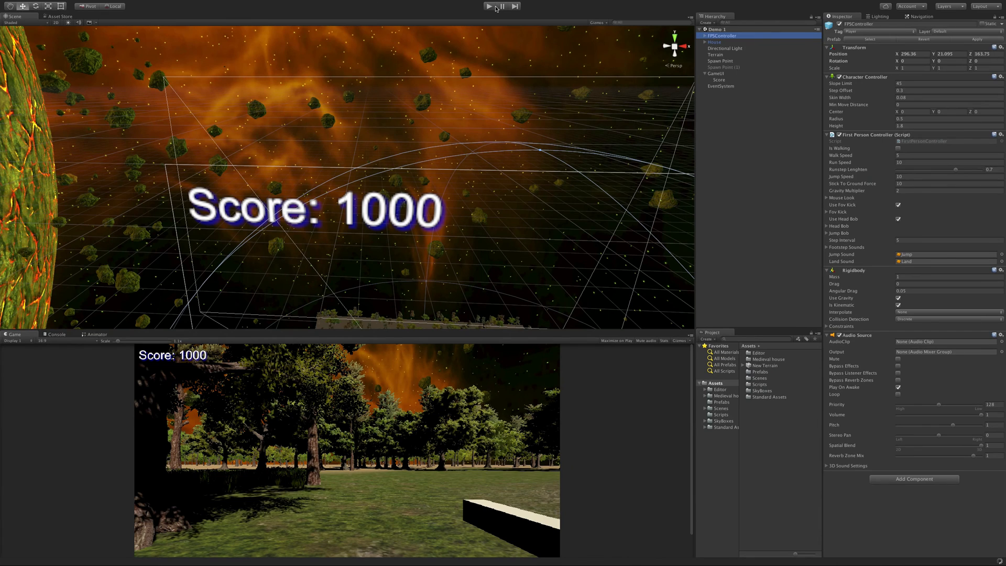
Enter play mode, walk toward the house and shoot the evil cube twice, raising the score by 100 per hit.
click(491, 7)
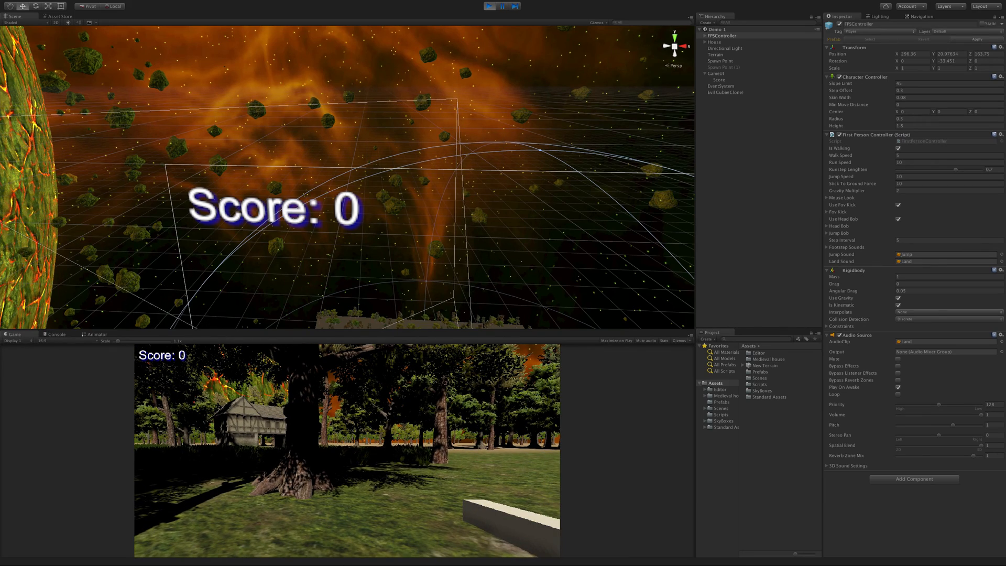
key(w)
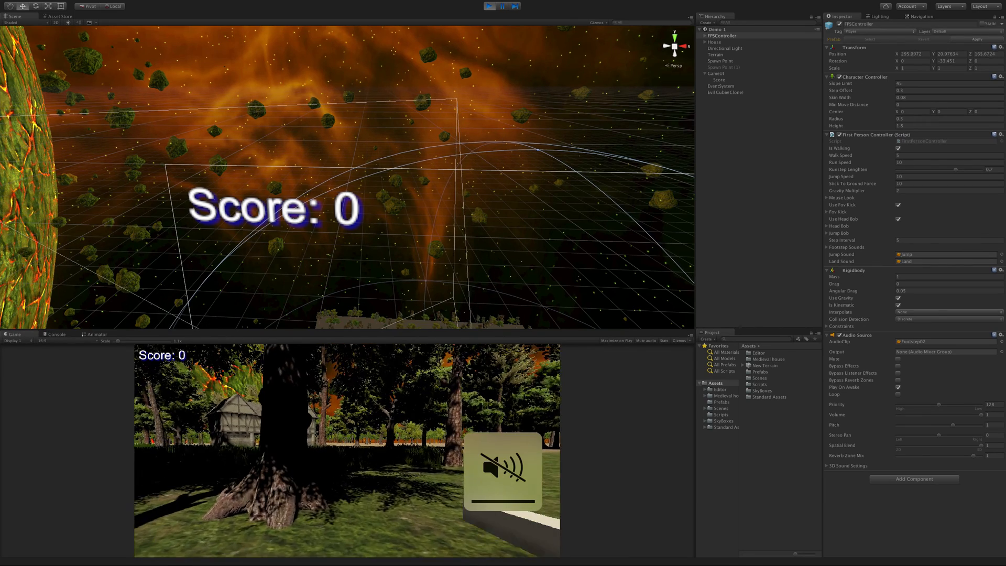
key(w)
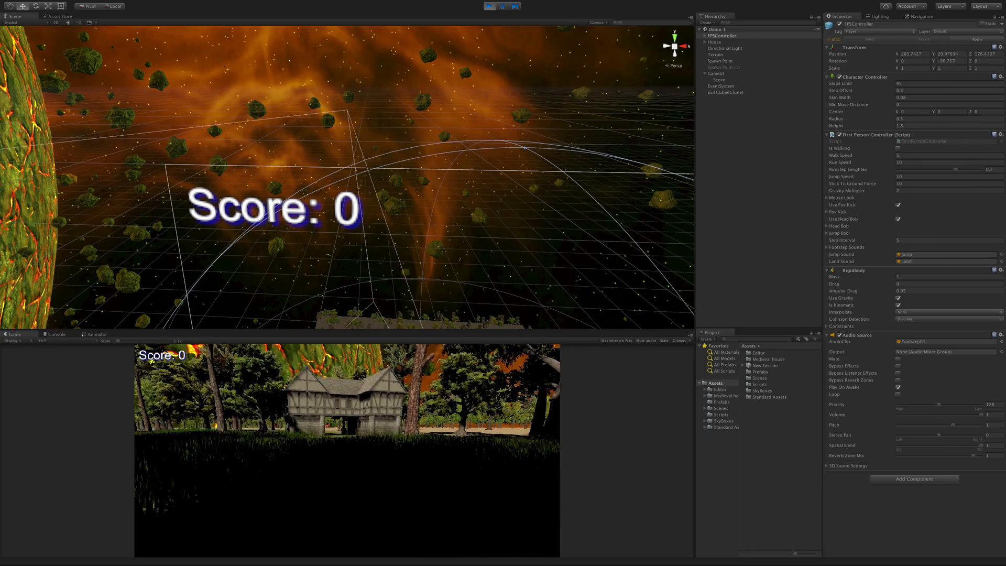
key(w)
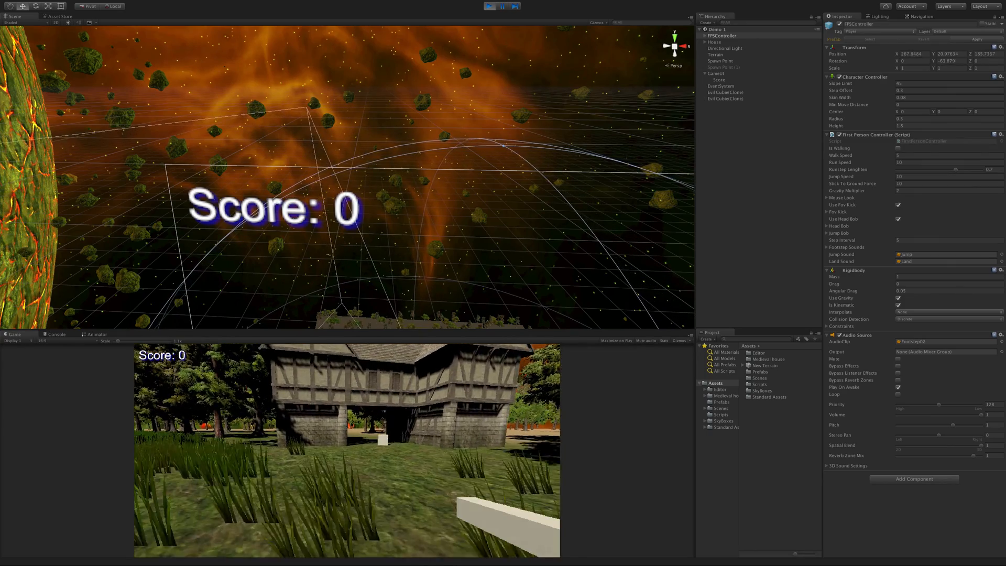
click(346, 449)
key(w)
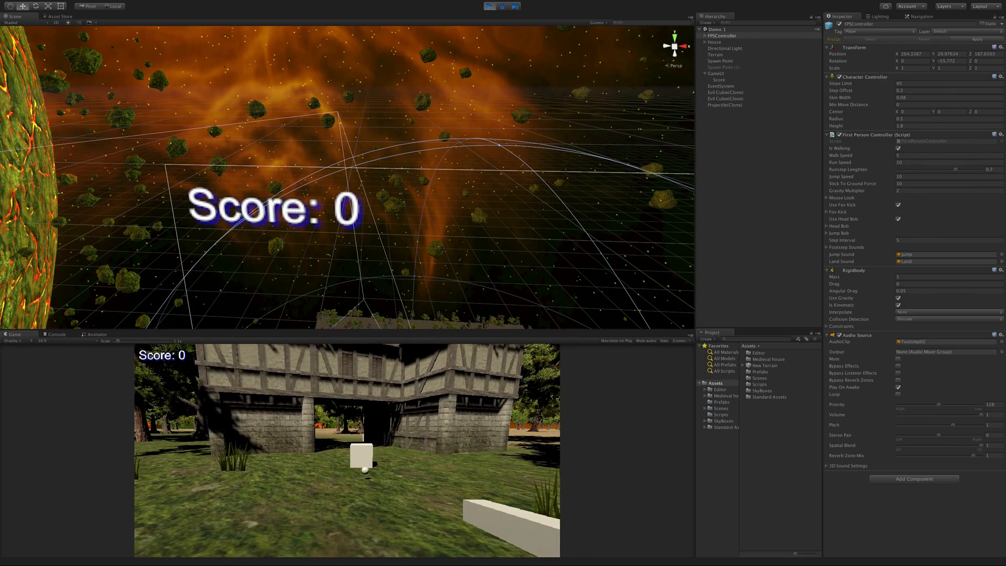
key(s)
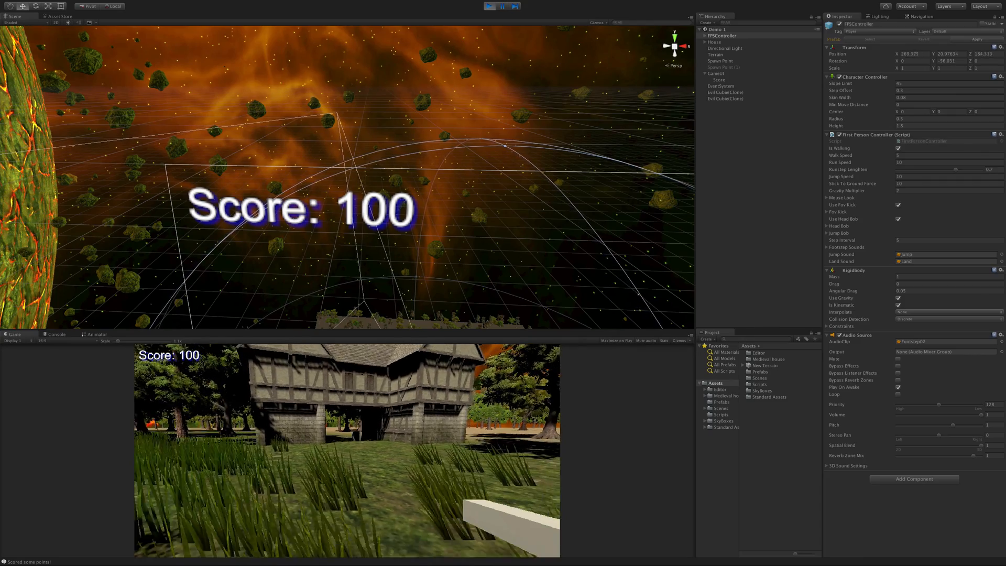
key(w)
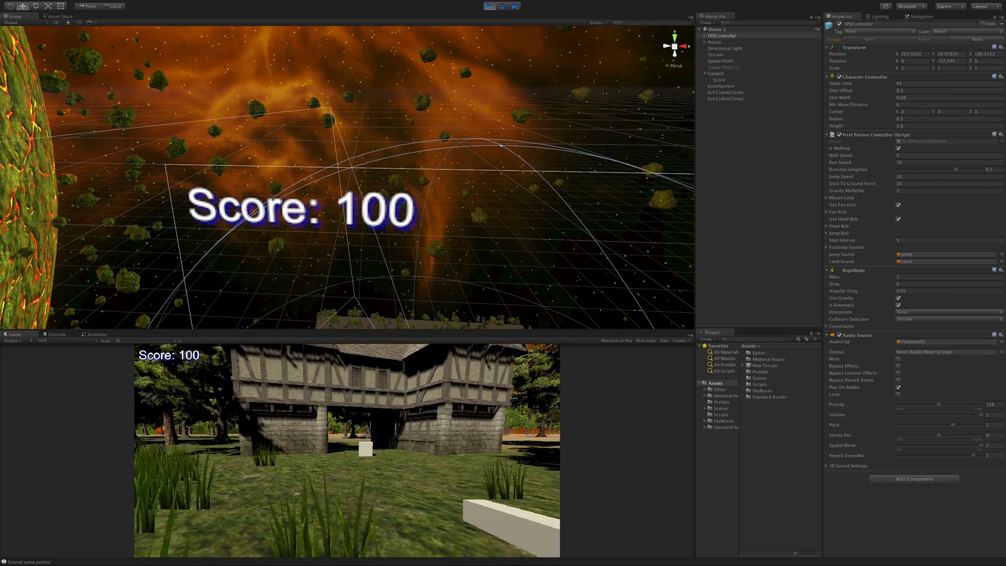
click(346, 449)
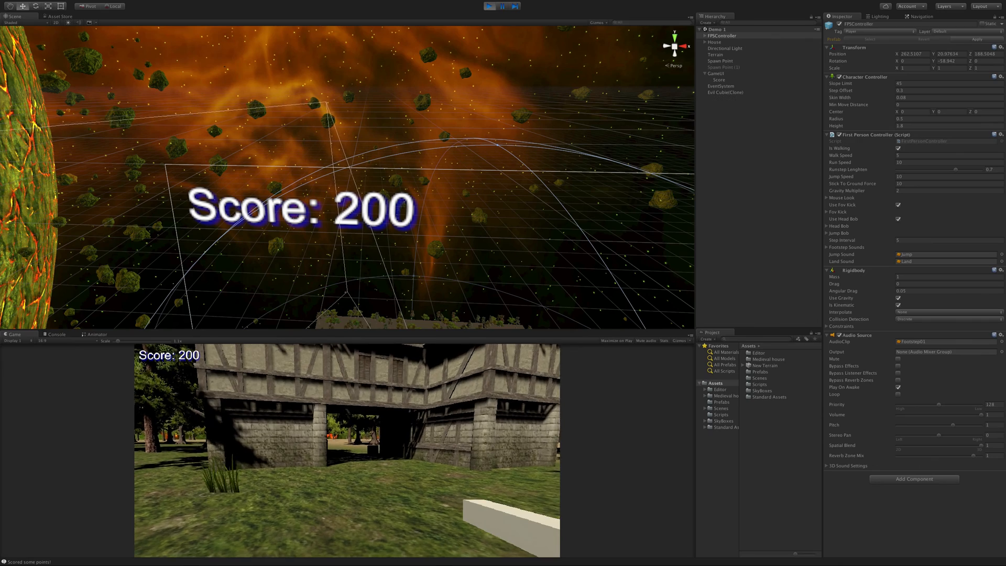
Shoot the cubes under the arch until the score reaches 400, then end play mode.
key(w)
click(347, 449)
key(s)
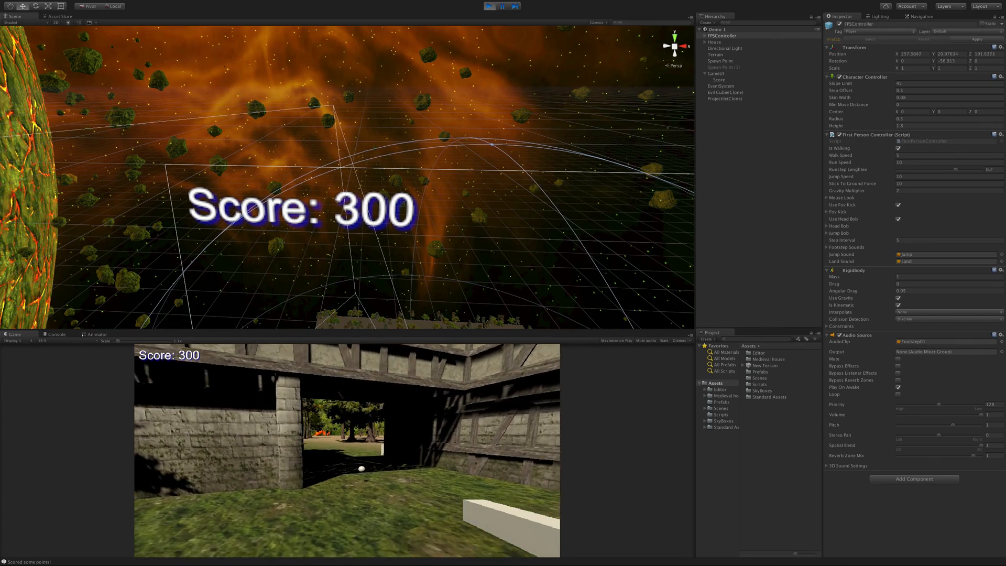
key(w)
click(346, 450)
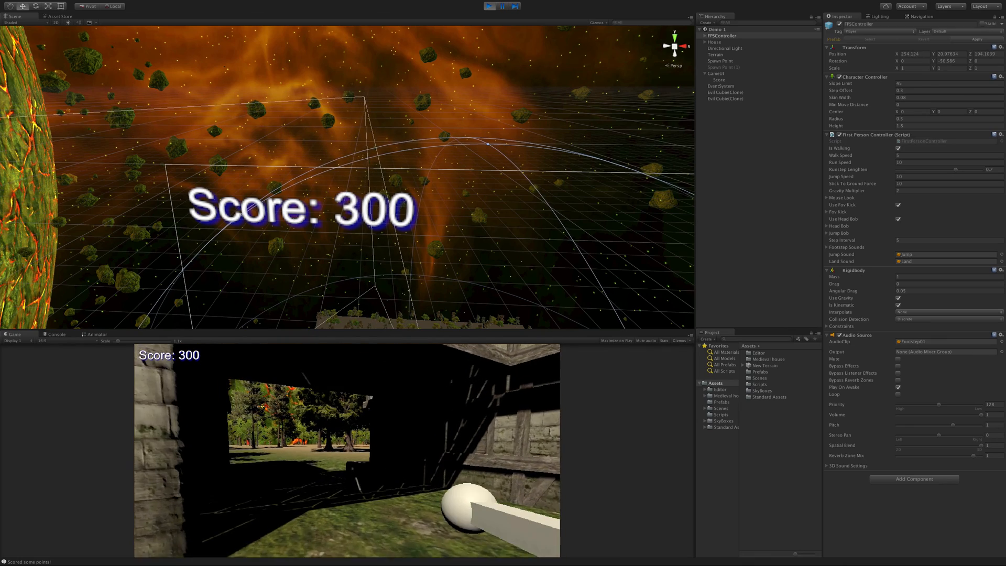
key(s)
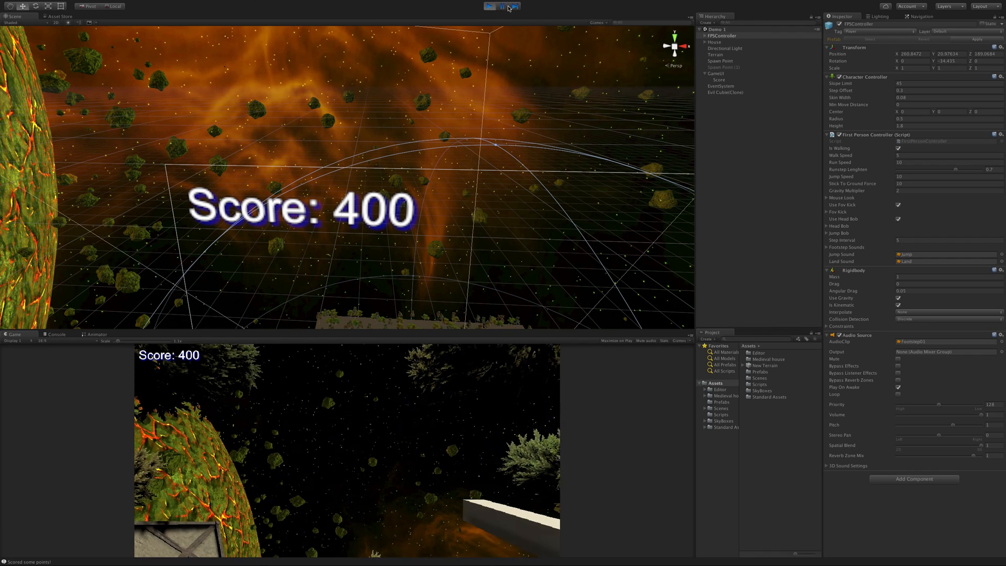
click(489, 6)
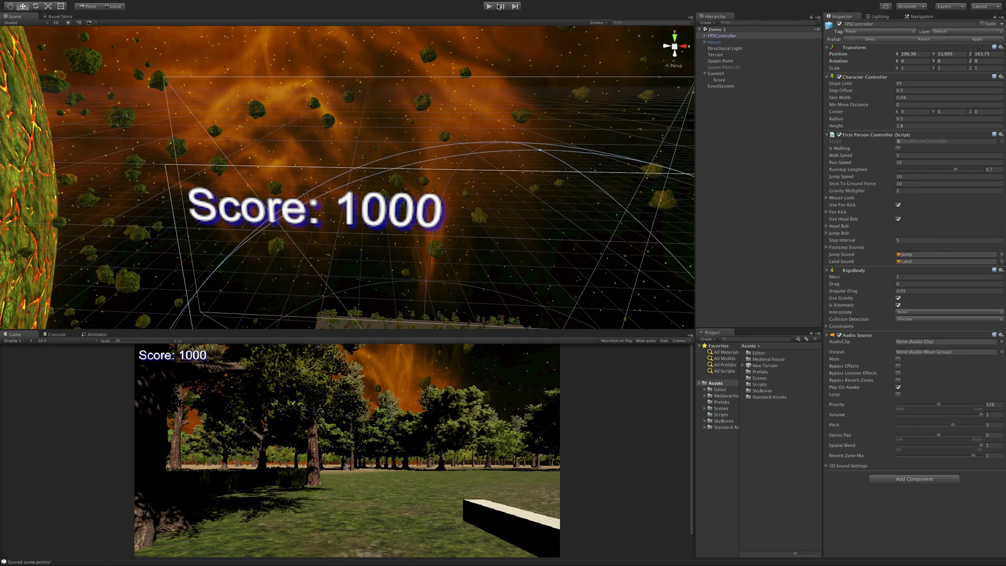